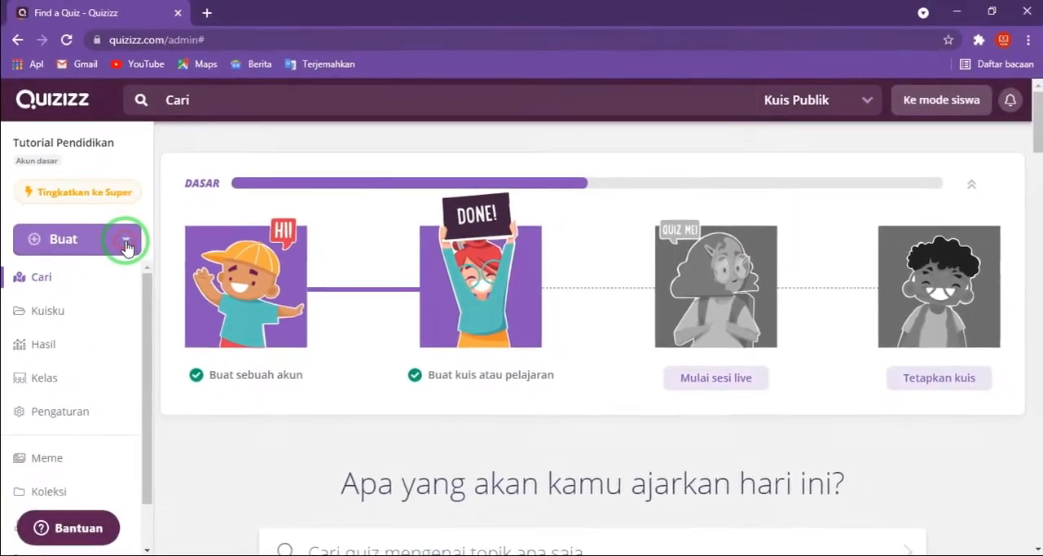
# - Create a new quiz named "Suka-suka" with Lainnya as its related subject
pyautogui.click(252, 281)
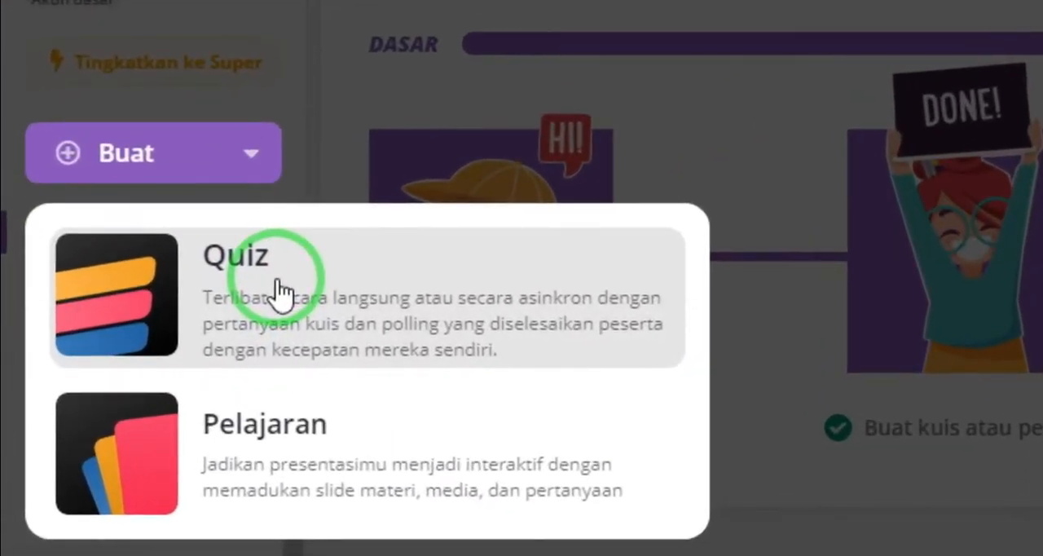
pyautogui.click(242, 297)
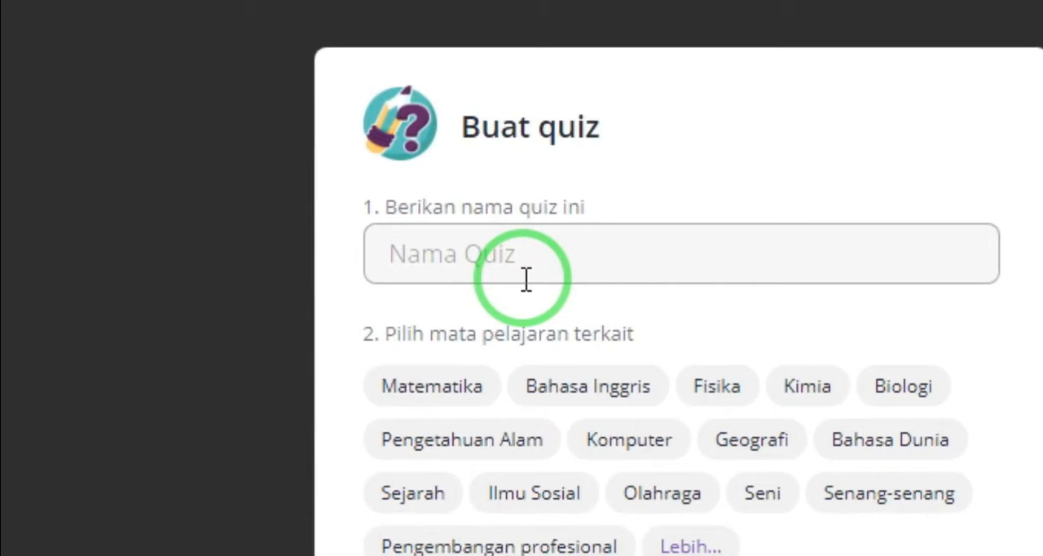
pyautogui.write('Suka-suka')
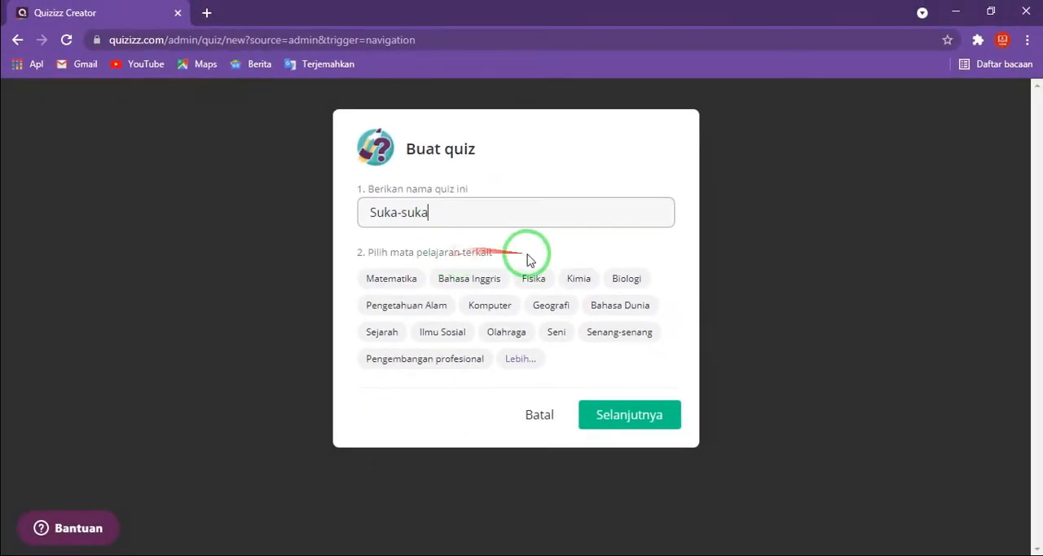
pyautogui.click(511, 361)
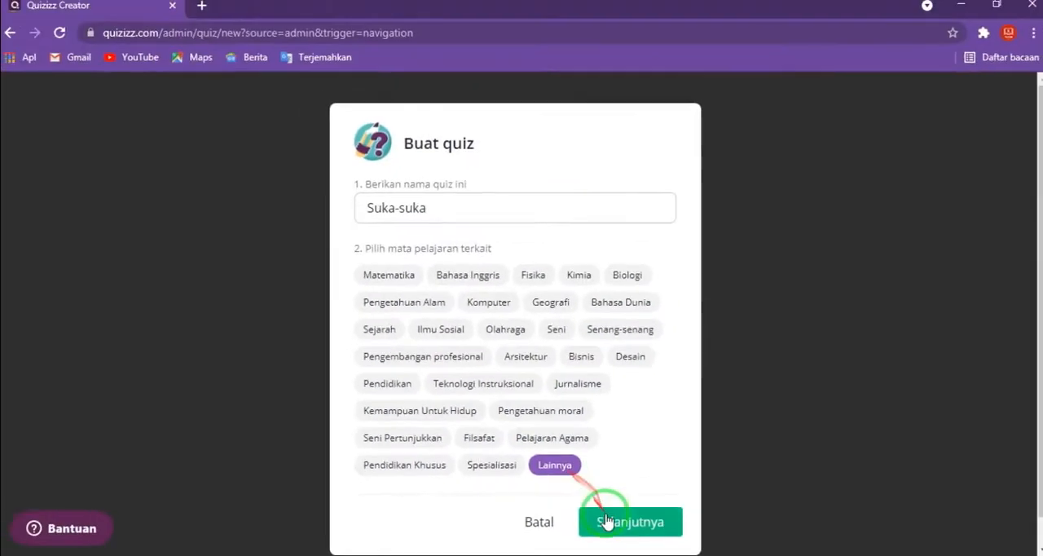
pyautogui.click(605, 520)
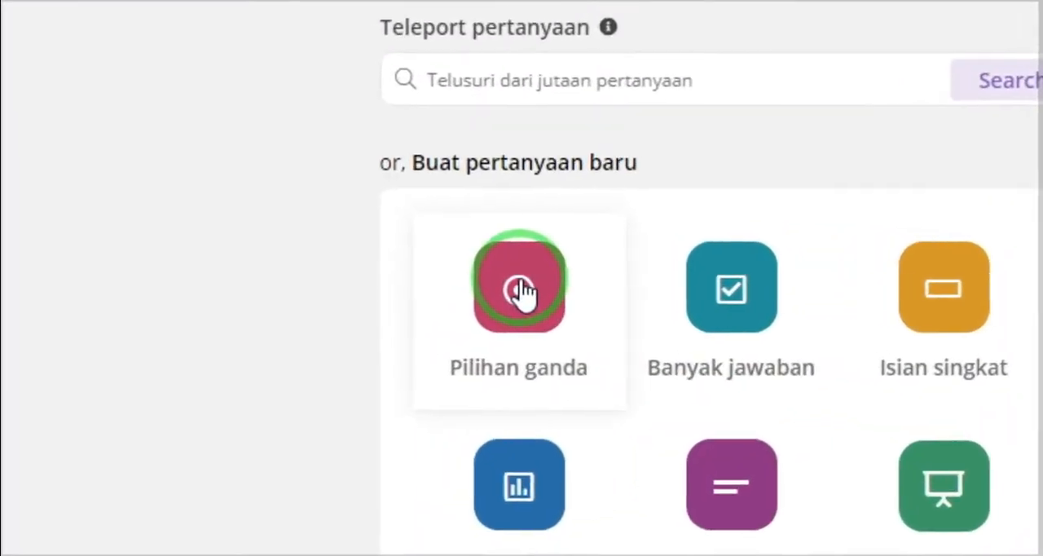
# - Add a Pilihan ganda question with the text "Siapakah Presiden RI ke-3"
pyautogui.click(522, 290)
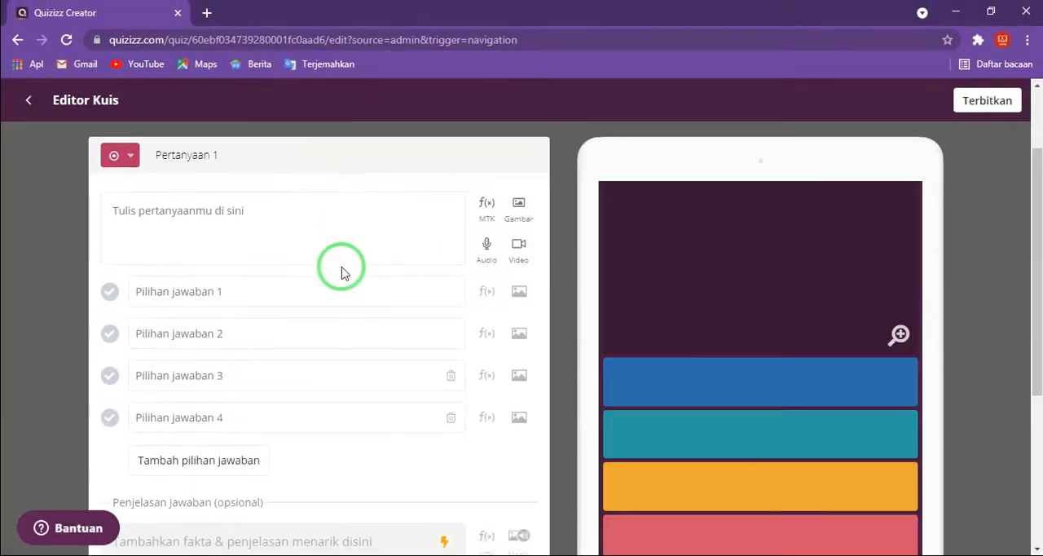
pyautogui.click(175, 227)
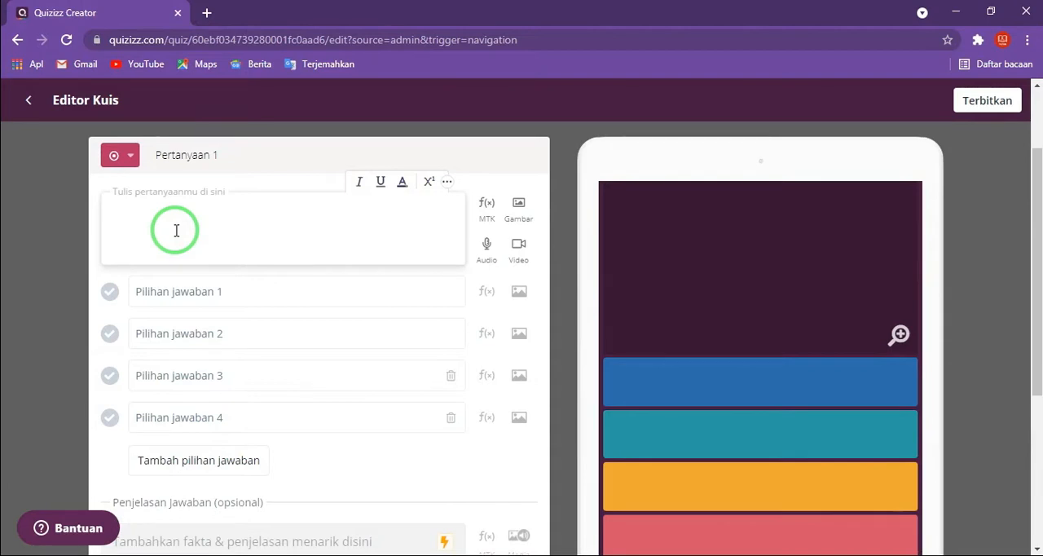
pyautogui.write('Siapaka')
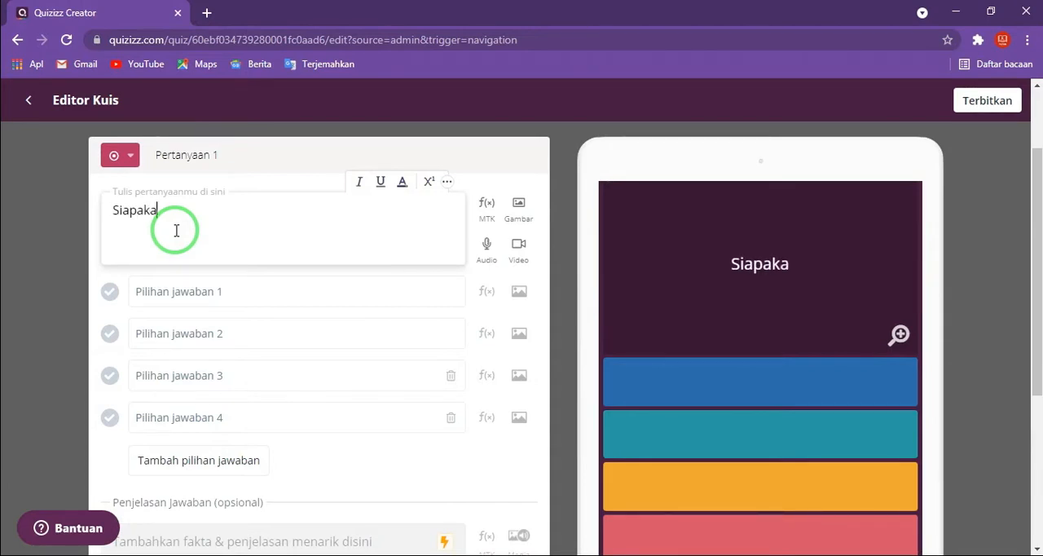
pyautogui.write('h Presi')
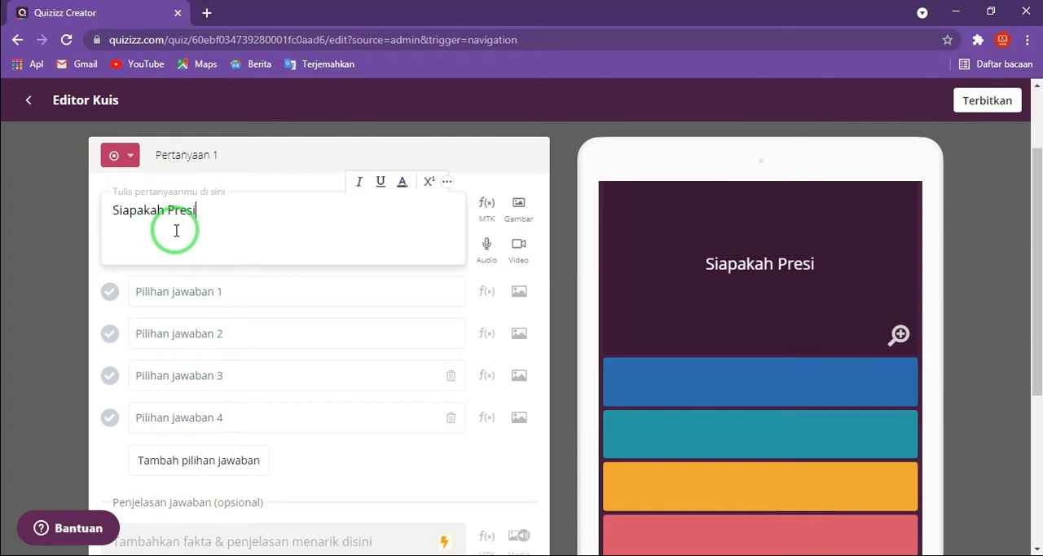
pyautogui.write('den RI')
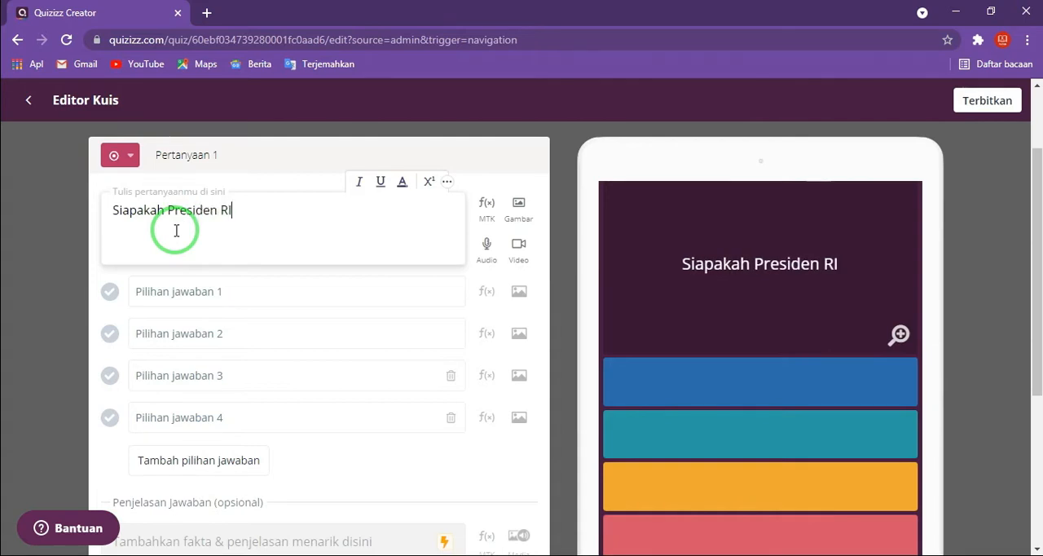
pyautogui.write(' ke-')
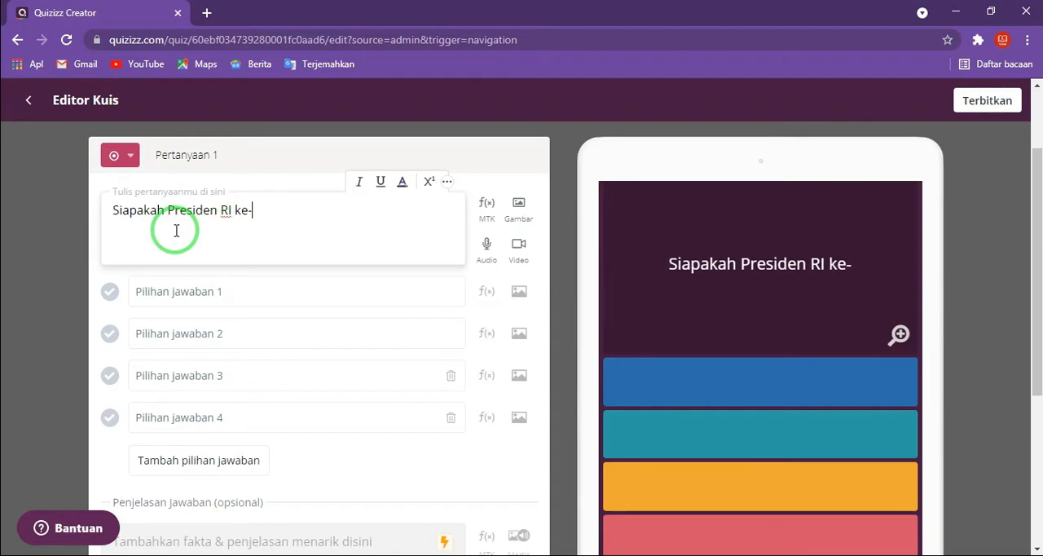
pyautogui.write('3')
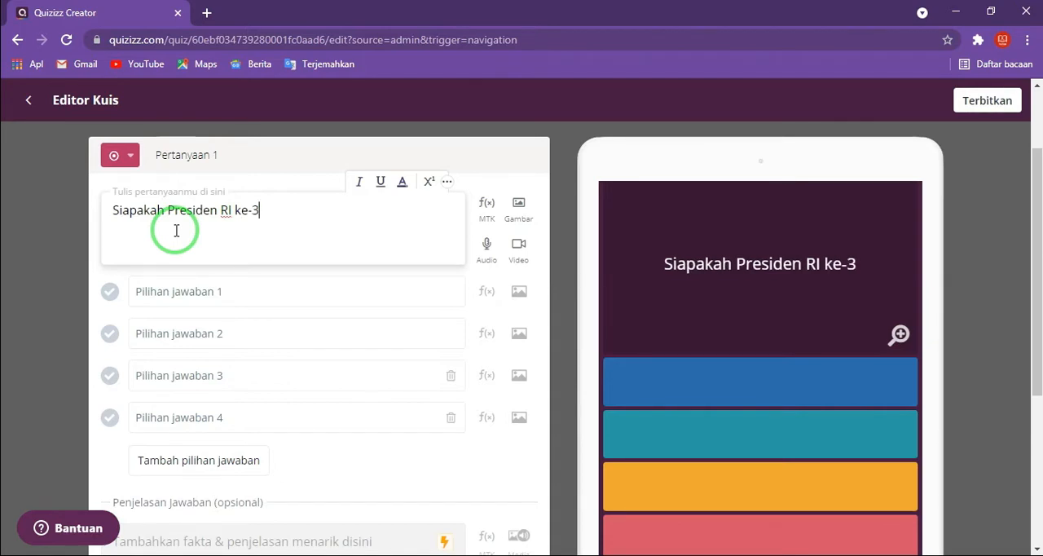
# - Enter "Ir. Soekarno" as answer option 1 and "Soeharto" as answer option 2
pyautogui.click(194, 299)
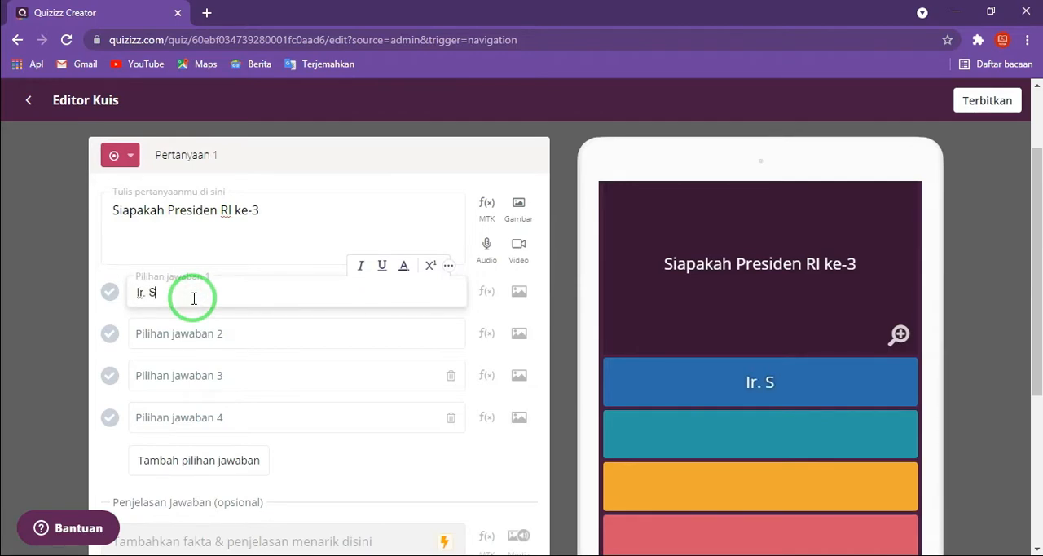
pyautogui.write('Ir. Soekarno')
pyautogui.press('Return')
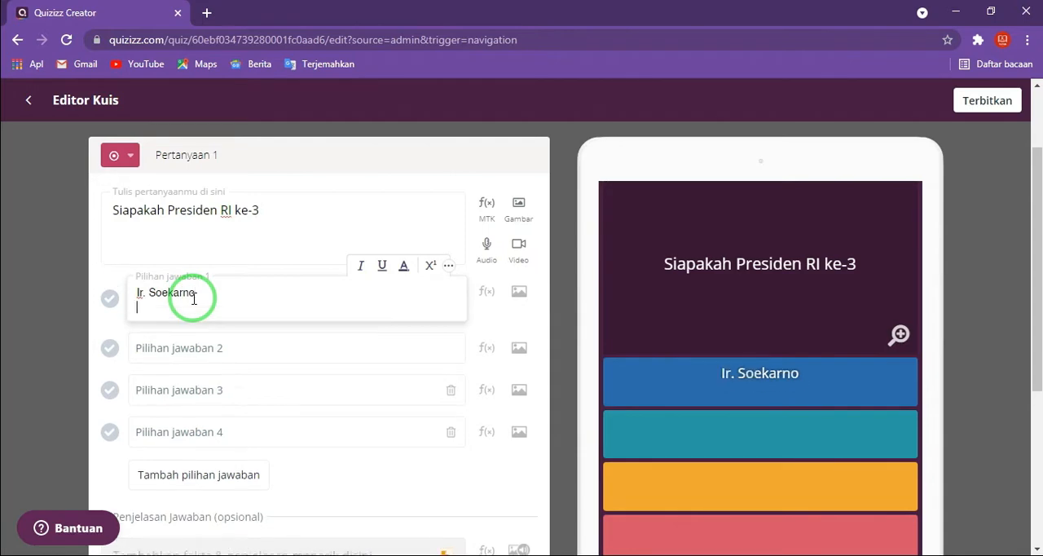
pyautogui.click(185, 336)
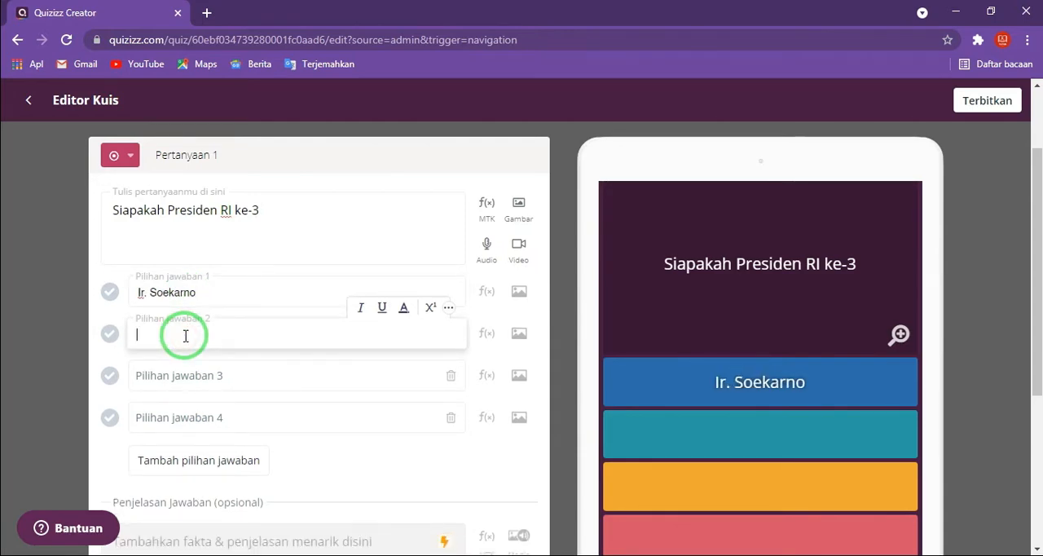
pyautogui.write('Soegarto')
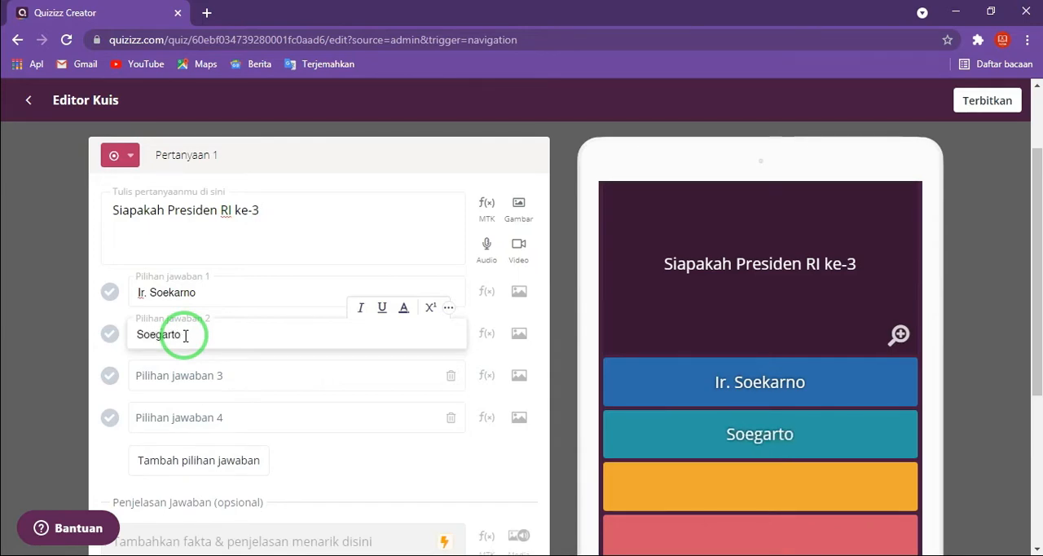
pyautogui.press('BackSpace')
pyautogui.press('BackSpace')
pyautogui.press('BackSpace')
pyautogui.press('BackSpace')
pyautogui.press('BackSpace')
pyautogui.write('har')
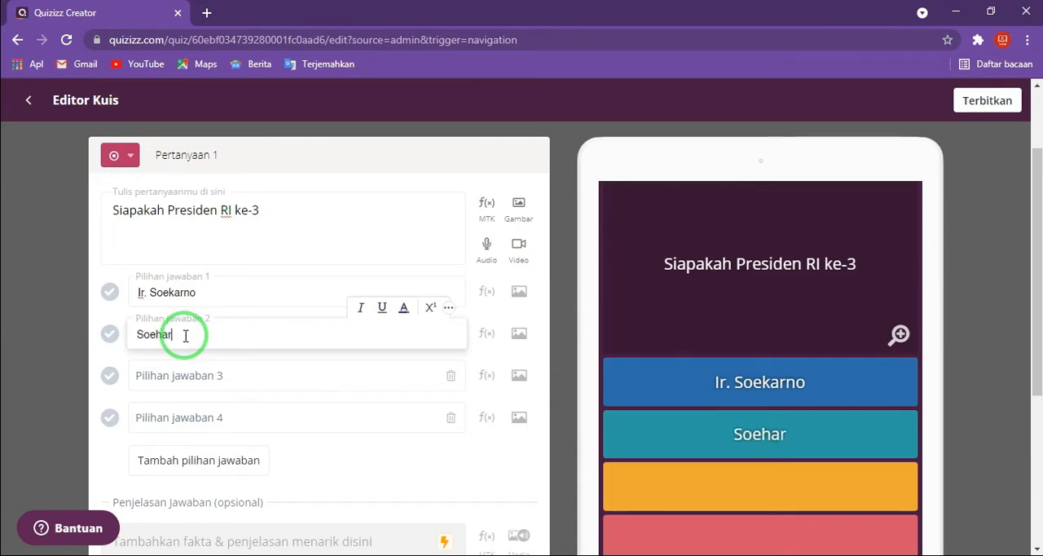
pyautogui.write('to')
pyautogui.press('Return')
pyautogui.press('BackSpace')
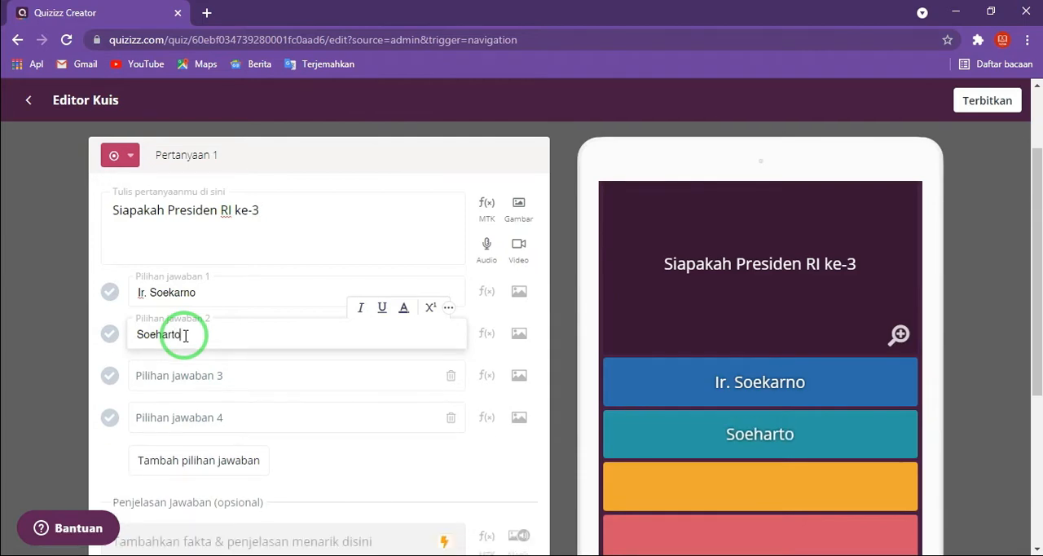
# - Enter "BJ. Habibie" as answer option 3 and "Gus Dur" as answer option 4
pyautogui.click(192, 374)
pyautogui.write('B')
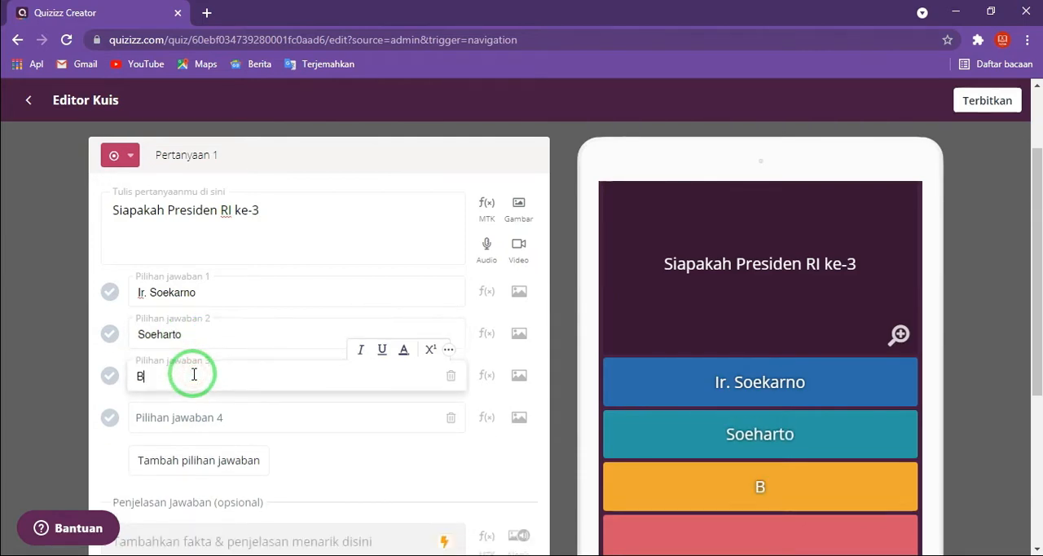
pyautogui.write('J. Habibie')
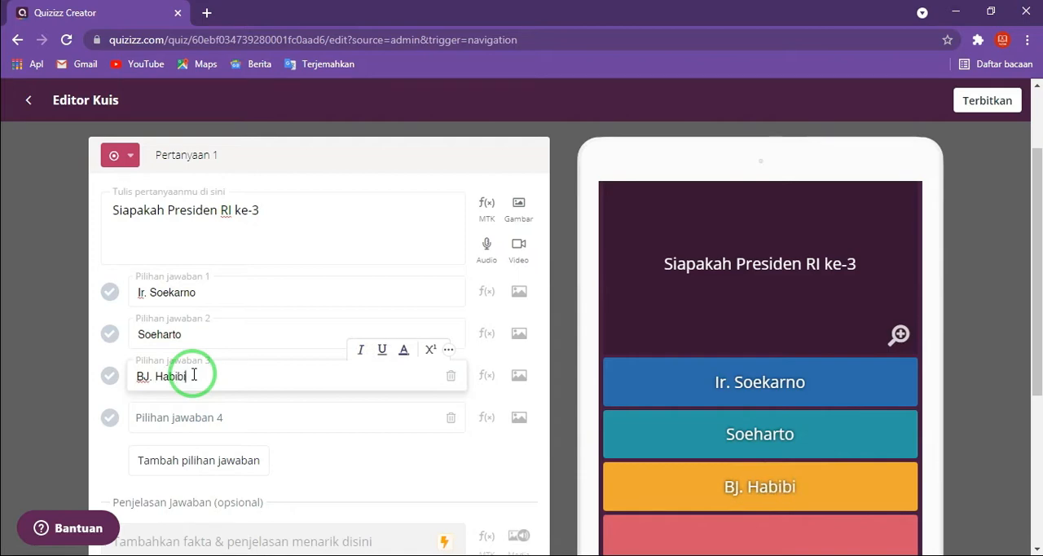
pyautogui.click(194, 418)
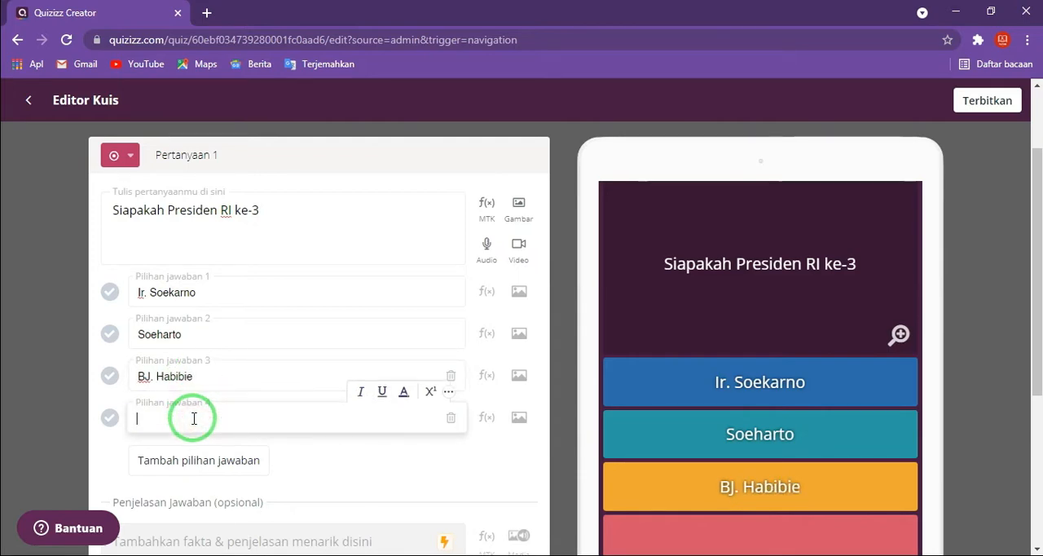
pyautogui.write('Gus Dru')
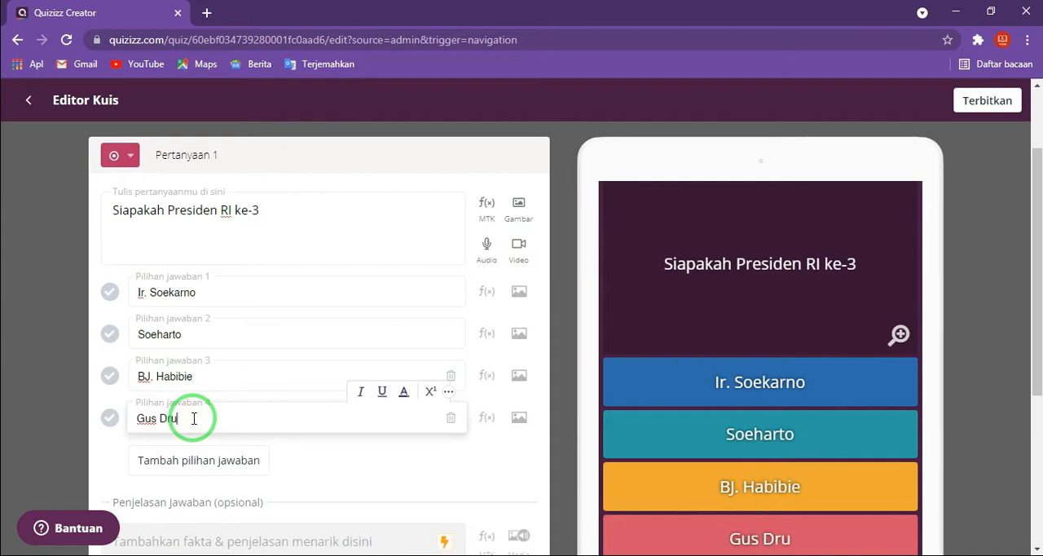
pyautogui.press('BackSpace')
pyautogui.press('BackSpace')
pyautogui.write('ur')
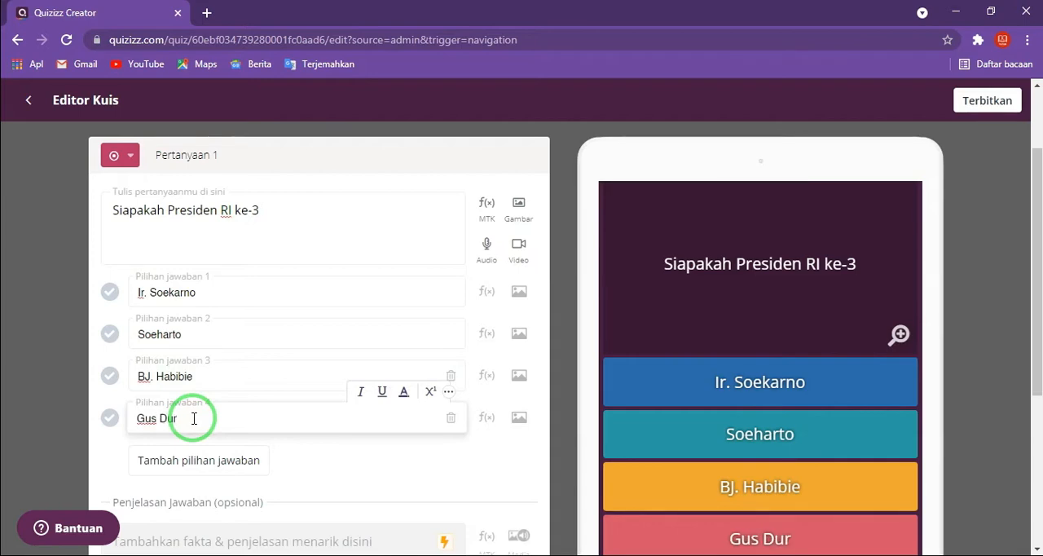
pyautogui.click(313, 266)
# - Set the time allotted for answering the question to 20 Detik
pyautogui.scroll(-1, 321, 312)
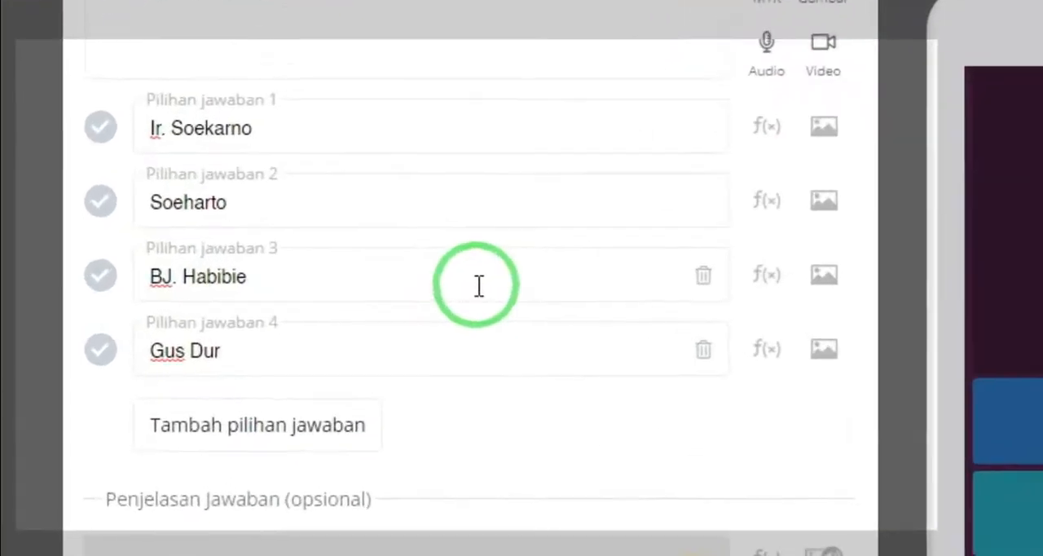
pyautogui.scroll(1, 326, 302)
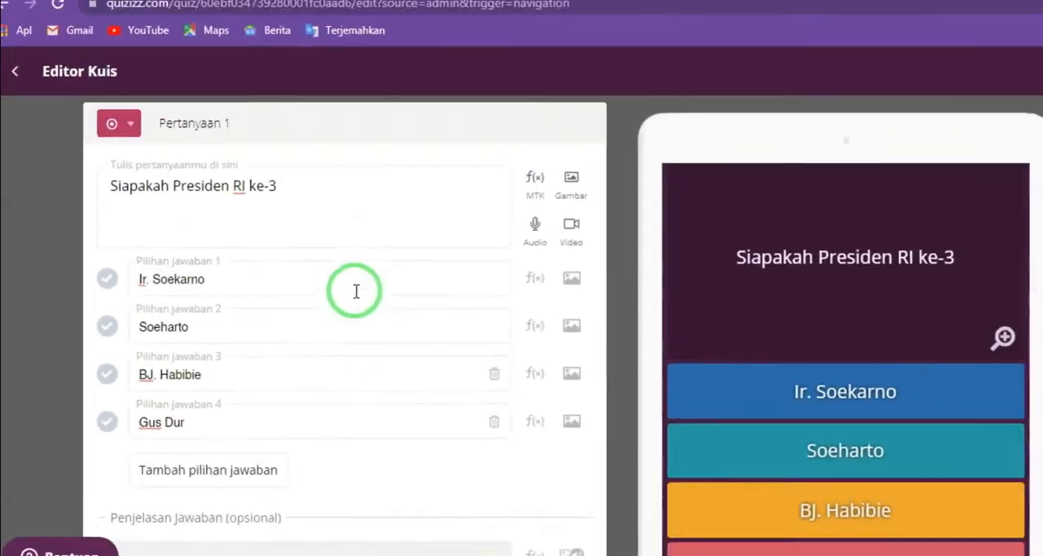
pyautogui.scroll(-2, 267, 239)
pyautogui.scroll(-2, 268, 240)
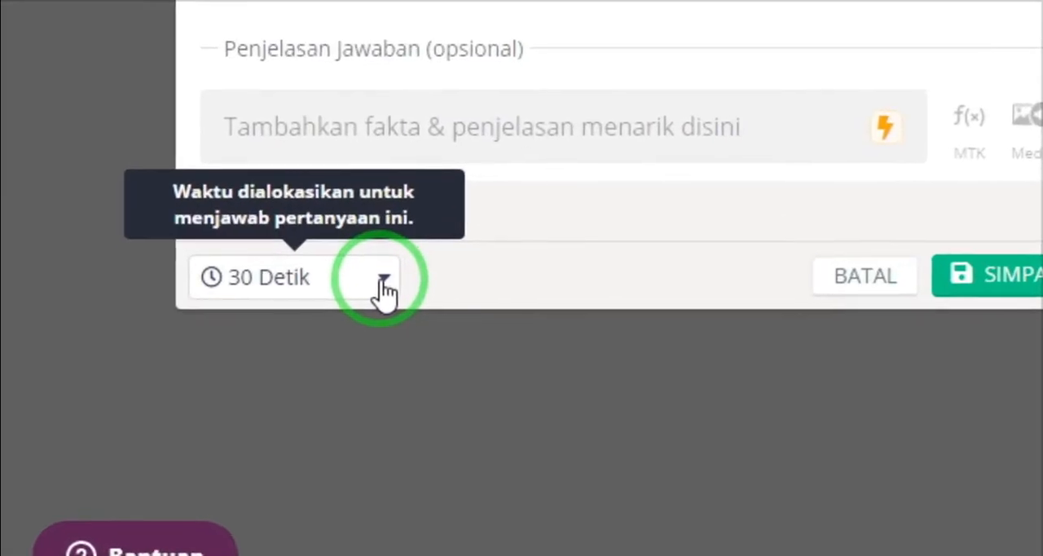
pyautogui.click(193, 389)
pyautogui.scroll(-1, 259, 314)
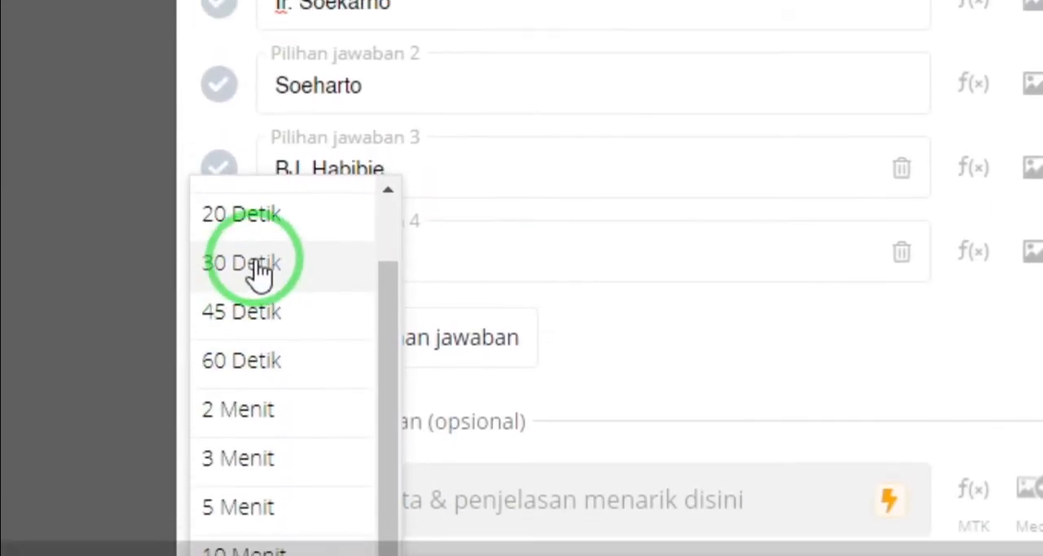
pyautogui.scroll(1, 260, 291)
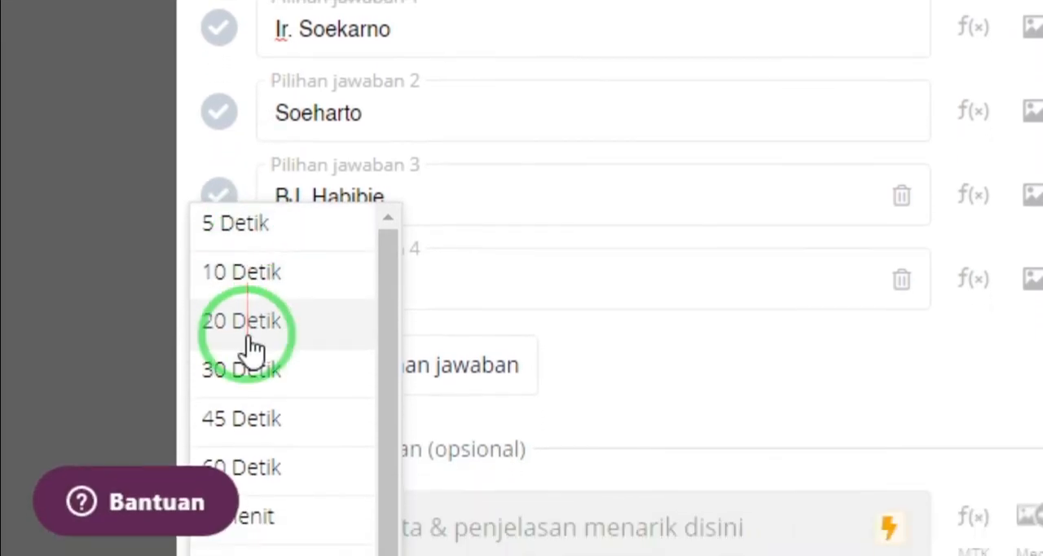
pyautogui.scroll(-1, 253, 371)
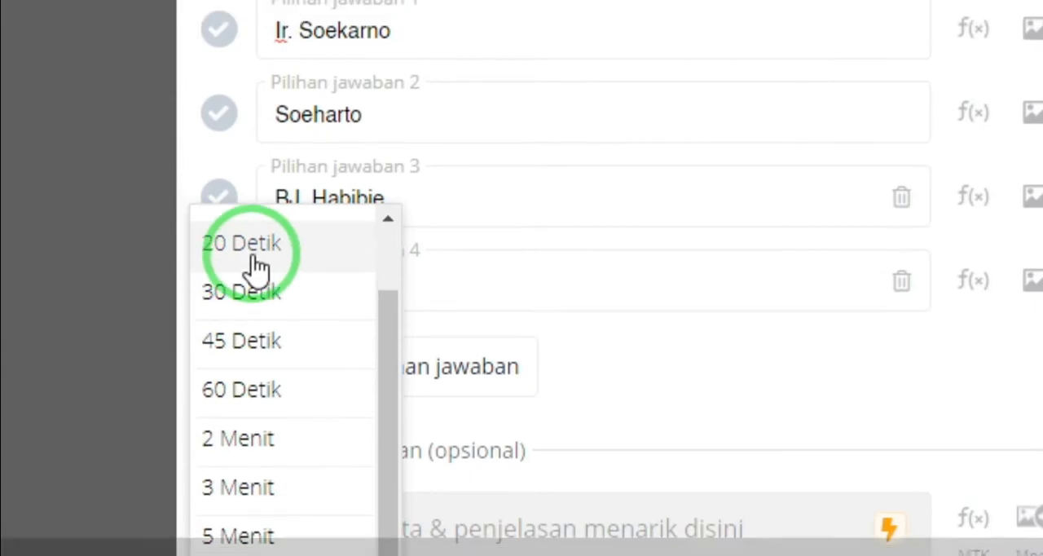
pyautogui.click(245, 216)
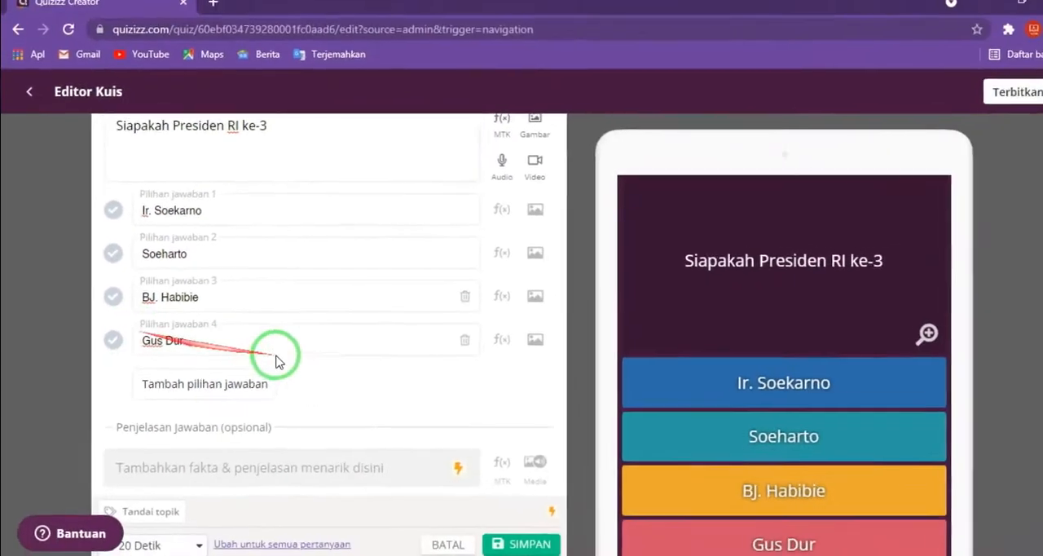
# - Try to save the question, and mark answer option 3, "BJ. Habibie", as the correct one
pyautogui.scroll(-2, 599, 318)
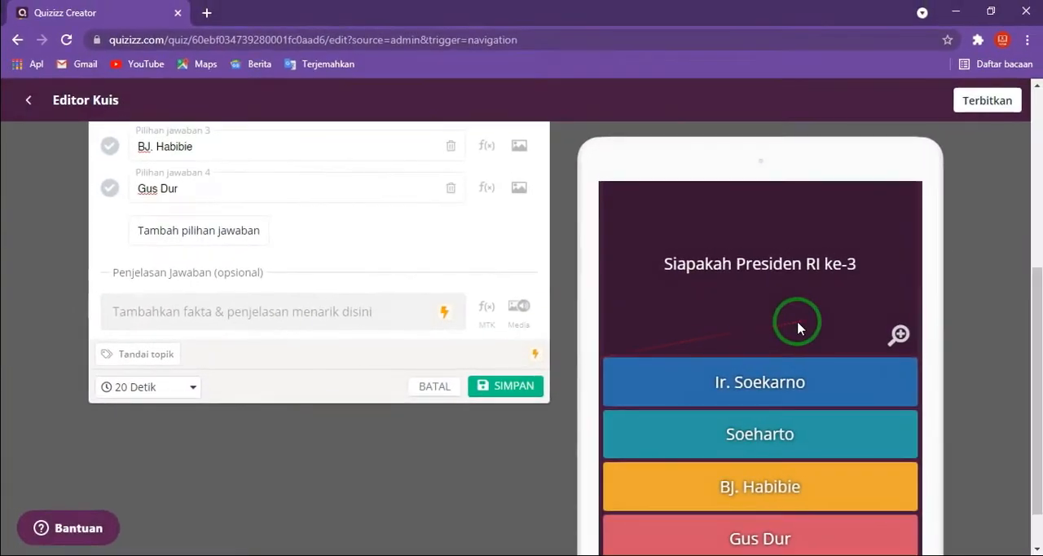
pyautogui.scroll(3, 812, 321)
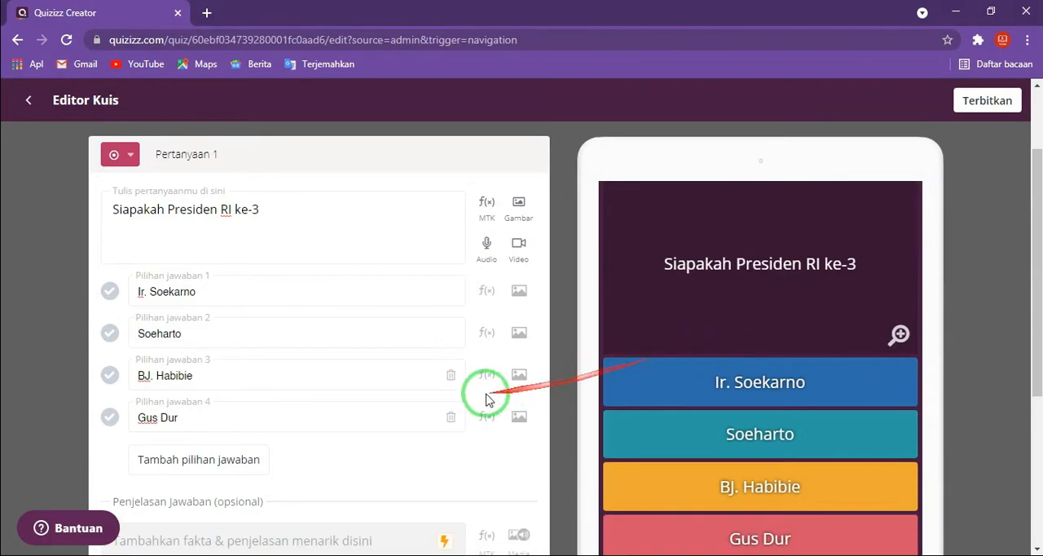
pyautogui.scroll(-1, 468, 397)
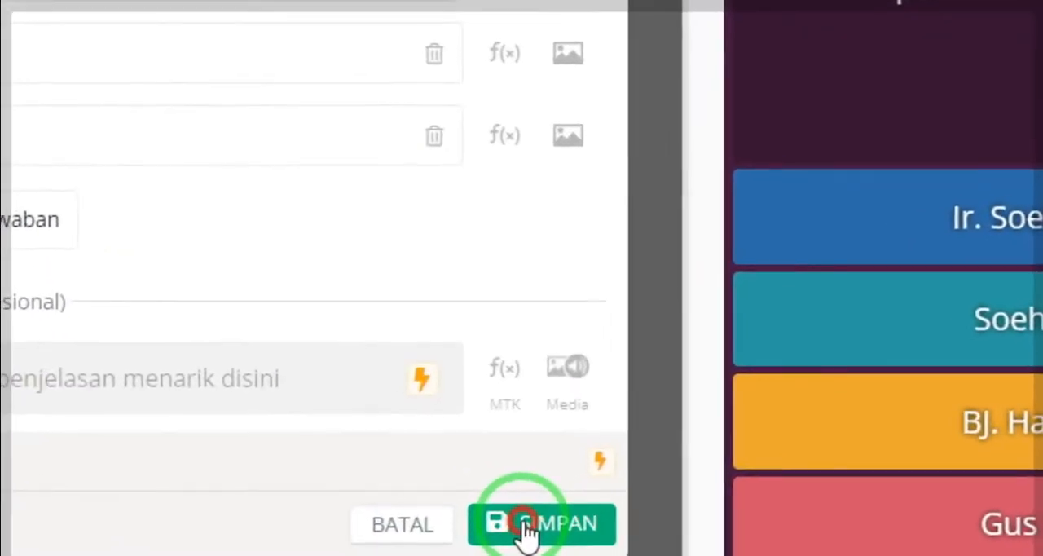
pyautogui.click(509, 535)
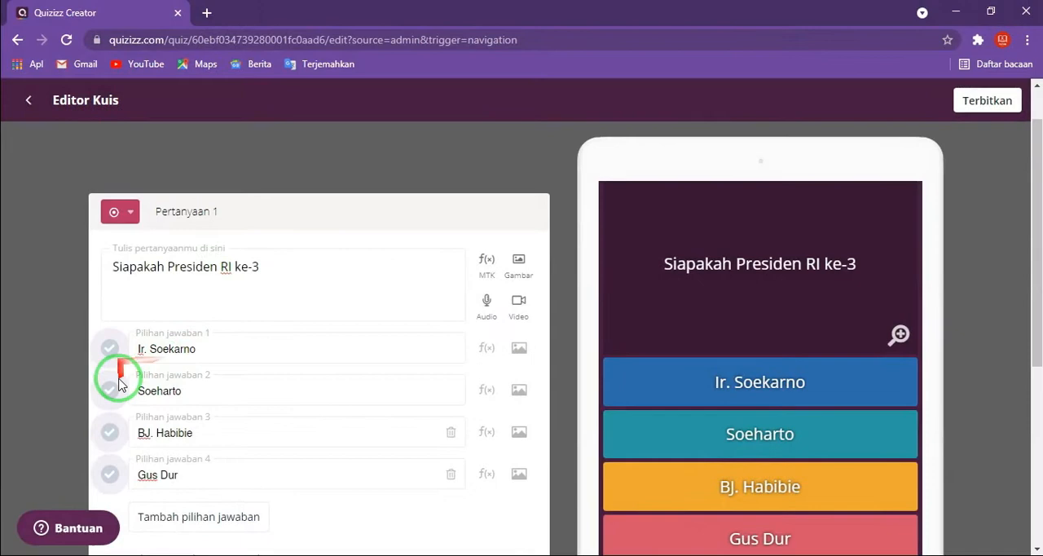
pyautogui.click(111, 433)
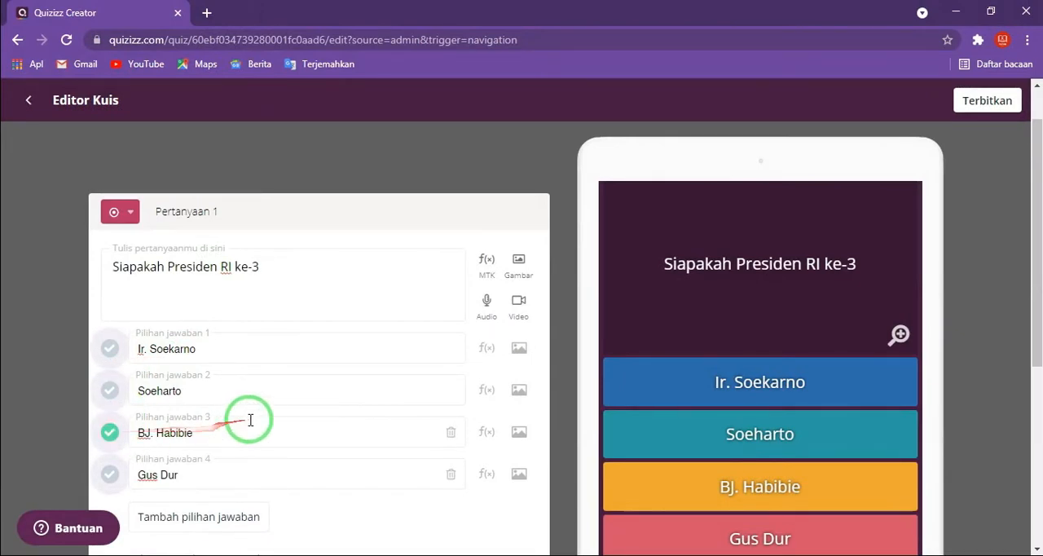
# - Save question 1 with "BJ. Habibie" as its correct answer
pyautogui.scroll(-1, 440, 435)
pyautogui.scroll(-2, 506, 526)
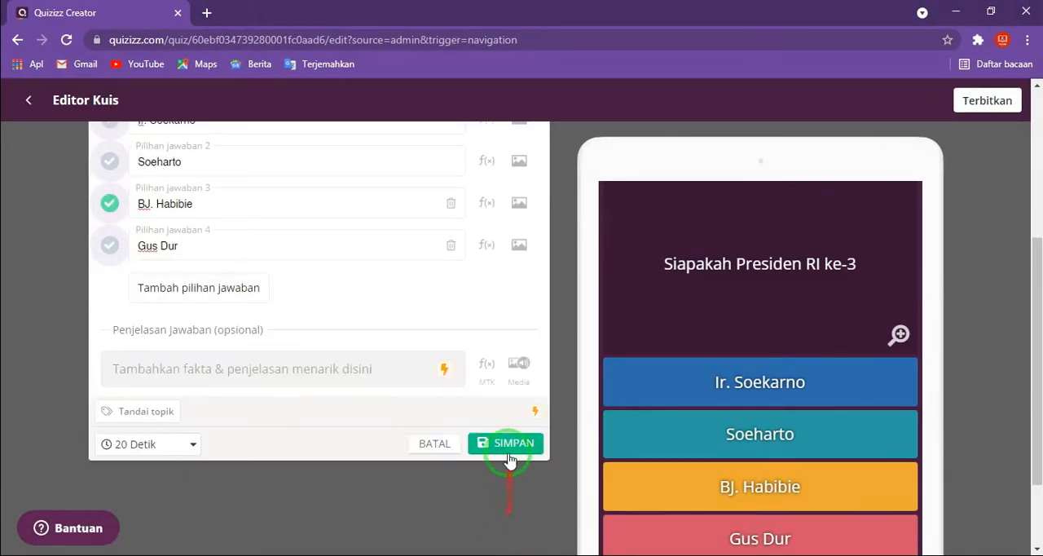
pyautogui.click(505, 447)
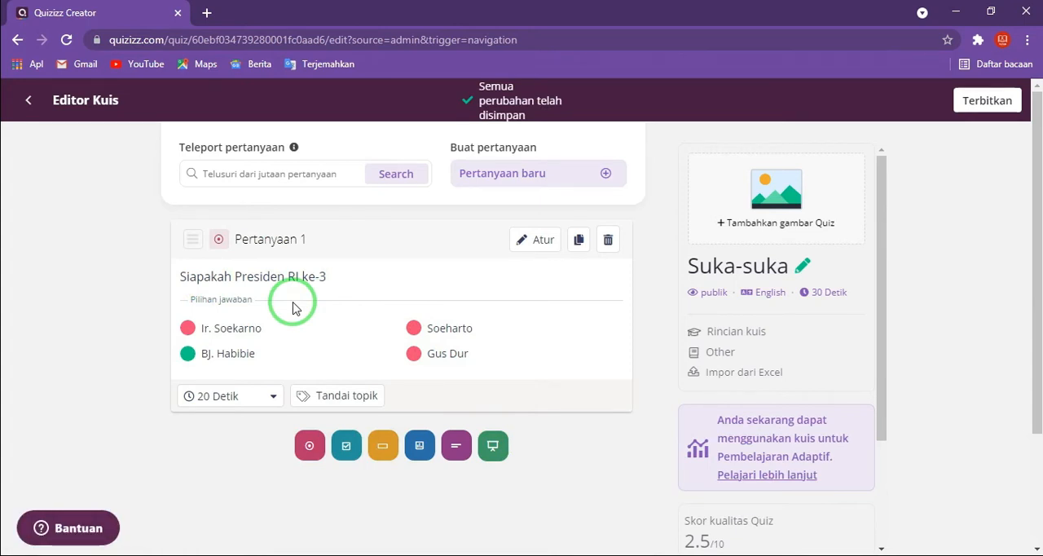
# - Add a checkbox question that allows several correct answers, with the text "Sebutkan Propinsi yang ada di Pulau Jawa"
pyautogui.click(344, 447)
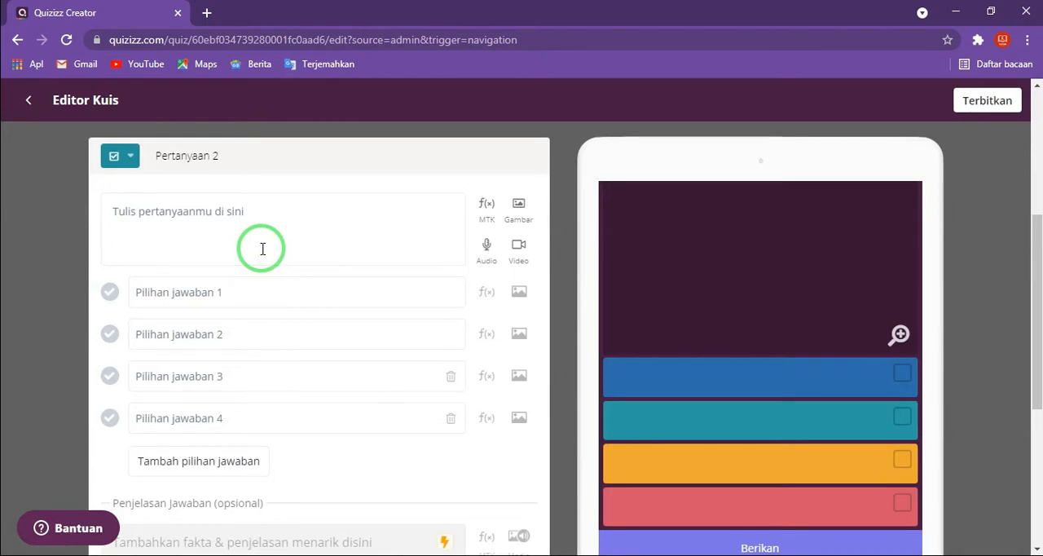
pyautogui.click(262, 248)
pyautogui.write('Sebut')
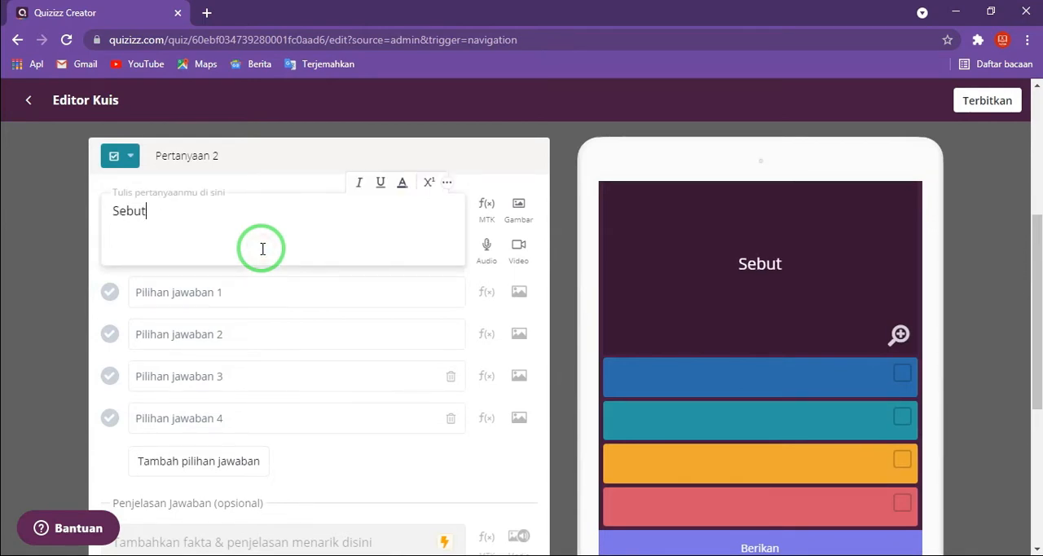
pyautogui.write('kan p')
pyautogui.write('ro')
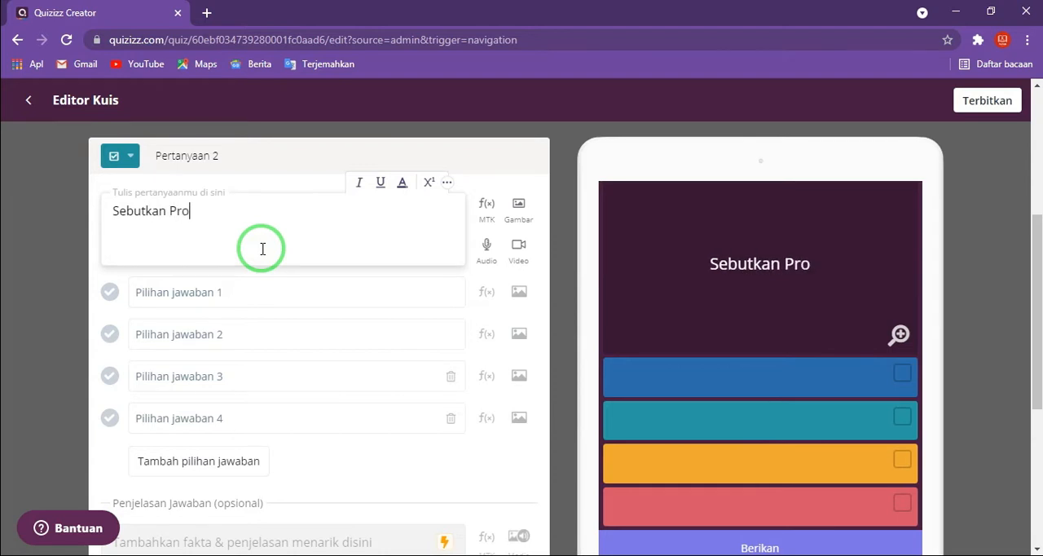
pyautogui.write('pinsi yang ada di Jw')
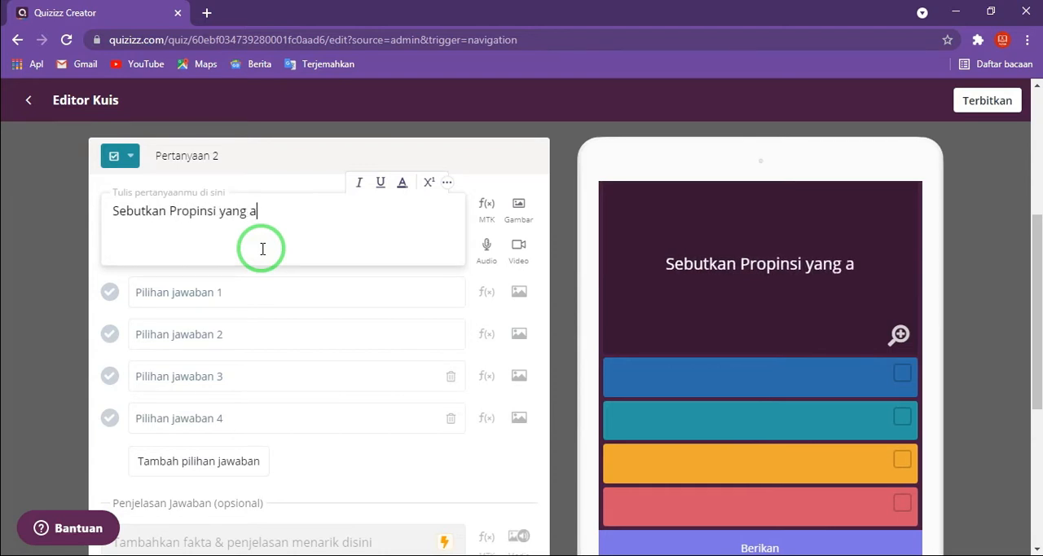
pyautogui.press('BackSpace')
pyautogui.press('BackSpace')
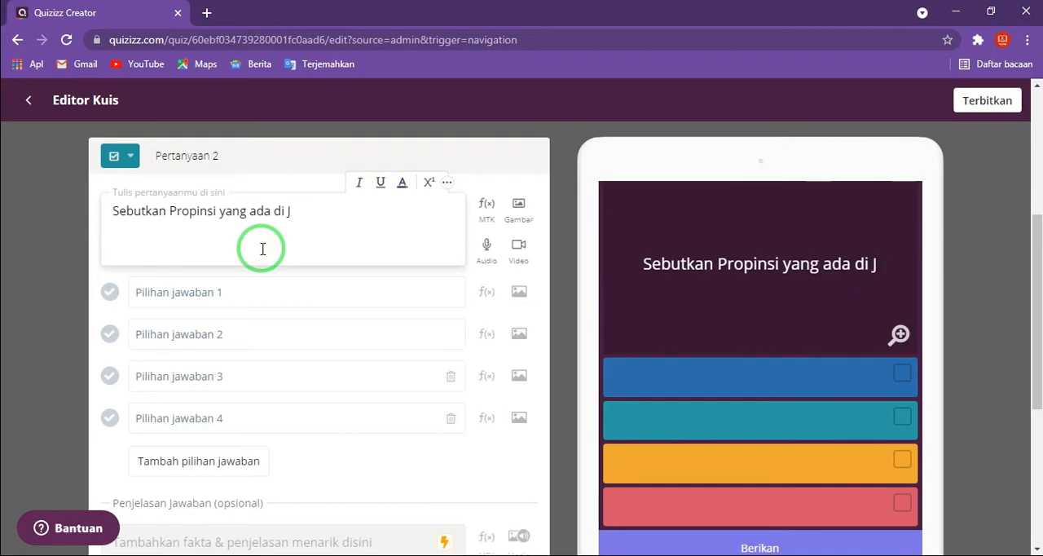
pyautogui.write('Pulau')
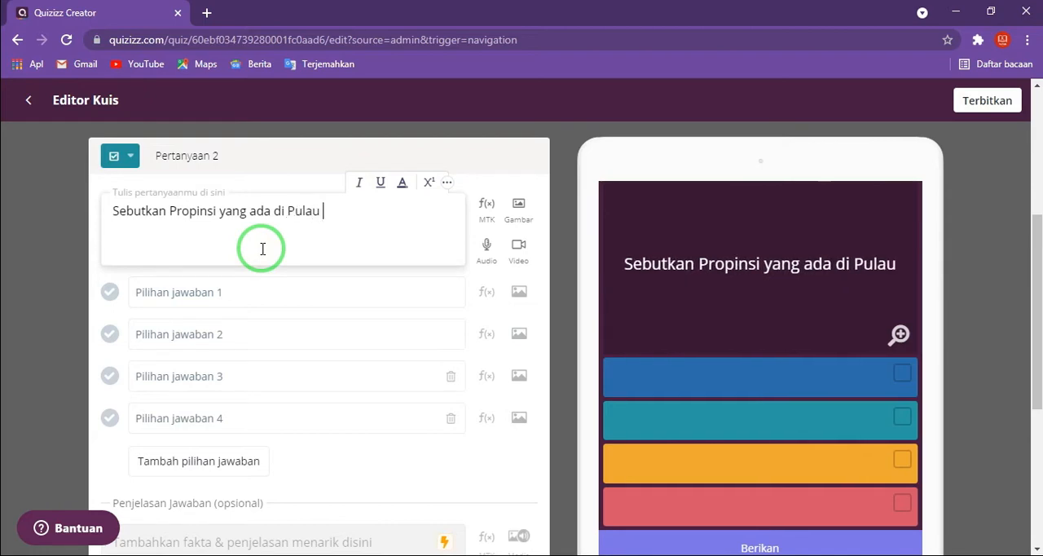
pyautogui.write(' Jw')
pyautogui.press('BackSpace')
pyautogui.press('BackSpace')
pyautogui.write('aw')
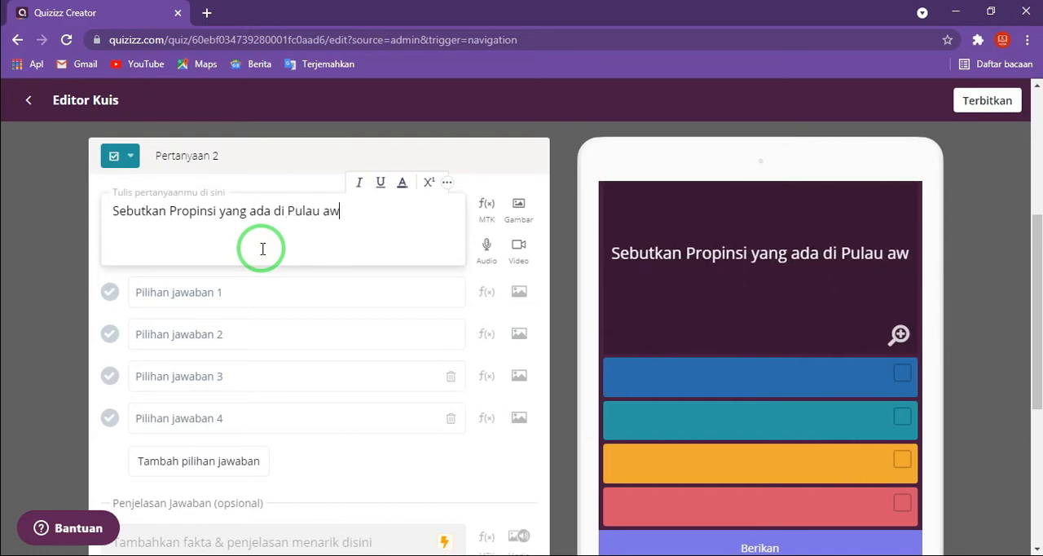
pyautogui.press('BackSpace')
pyautogui.press('BackSpace')
pyautogui.write('Jawa')
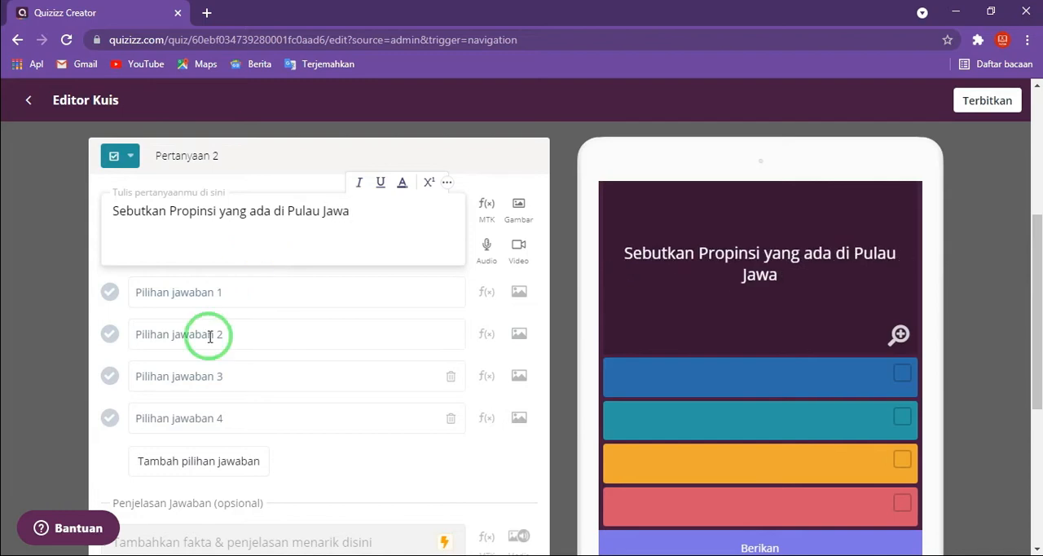
# - Enter "Jawa Timur" as answer option 1 and "Jawa Tengah" as answer option 2
pyautogui.click(222, 294)
pyautogui.write('Jawa')
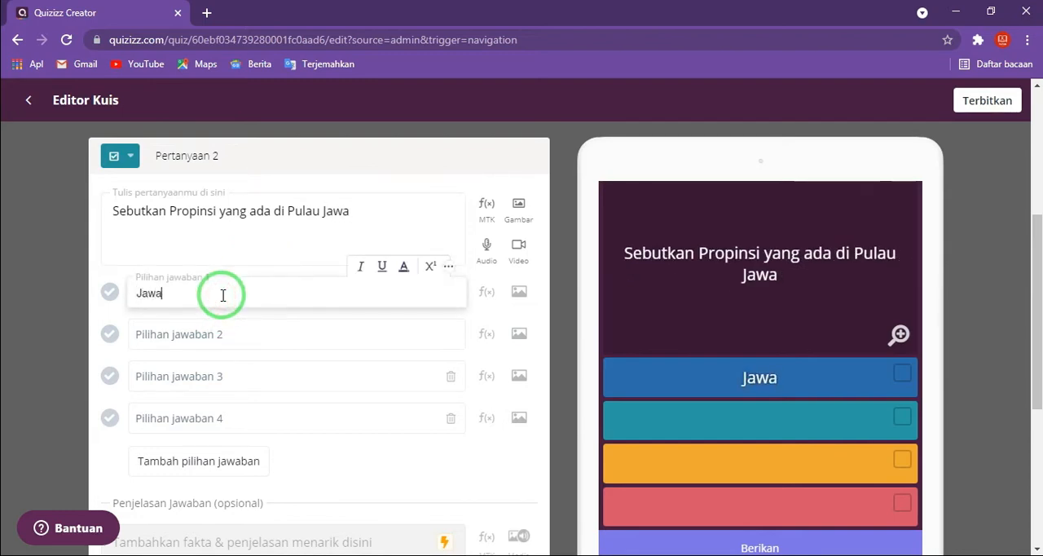
pyautogui.write(' Timur')
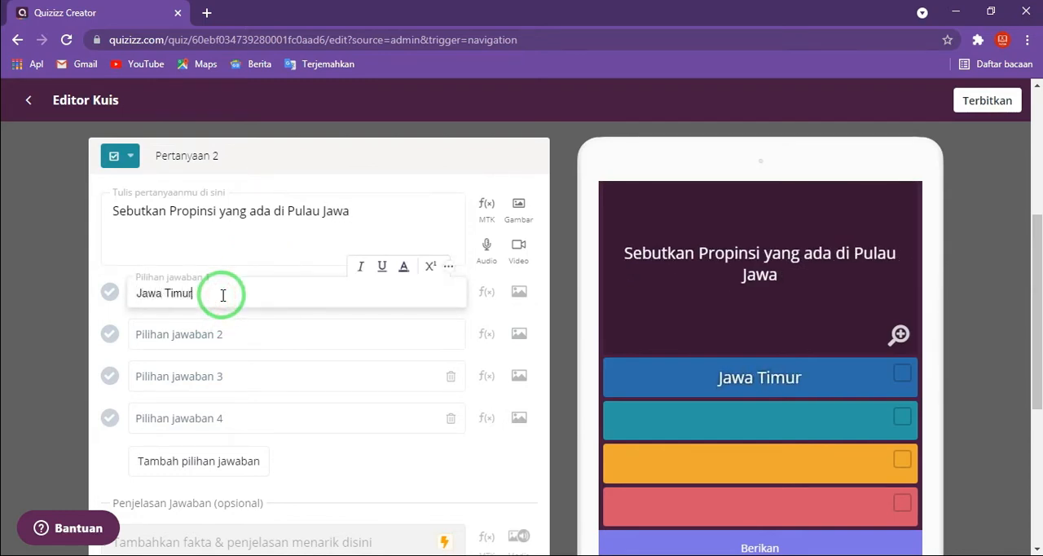
pyautogui.click(215, 334)
pyautogui.write('Jawa')
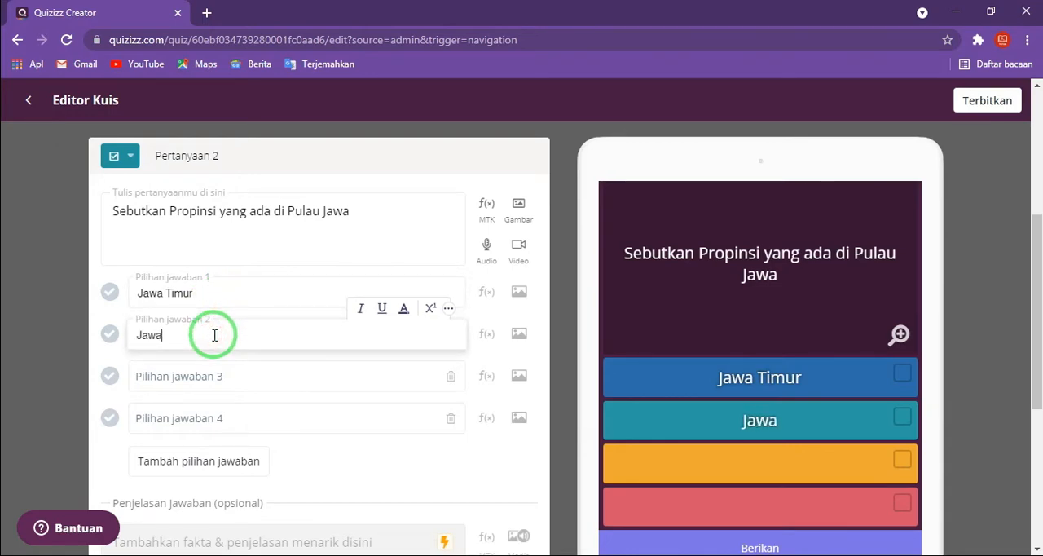
pyautogui.write(' Tengah')
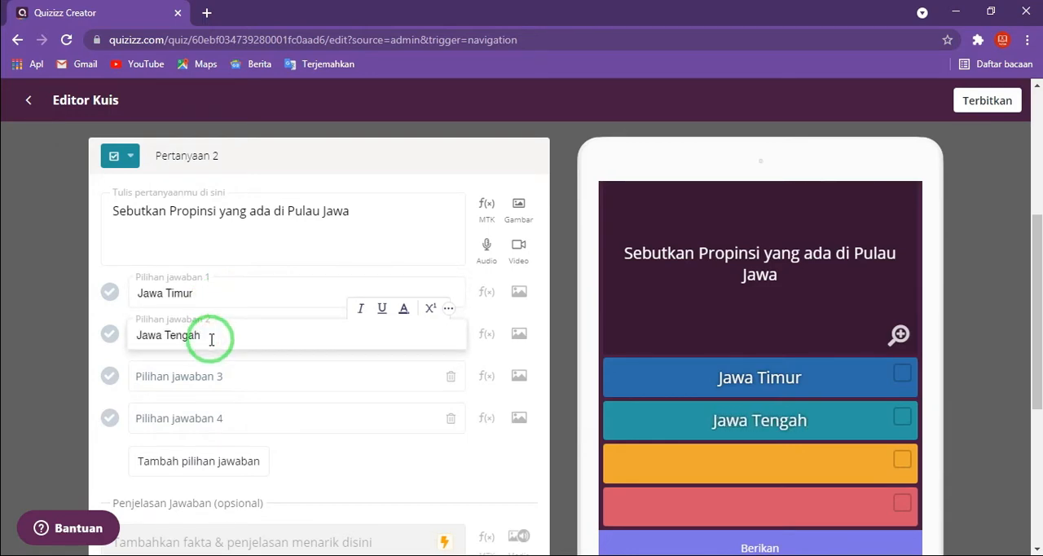
# - Enter "Jawa Barat" as answer option 3 and "Maluku" as answer option 4
pyautogui.click(202, 378)
pyautogui.write('Jawa Barat')
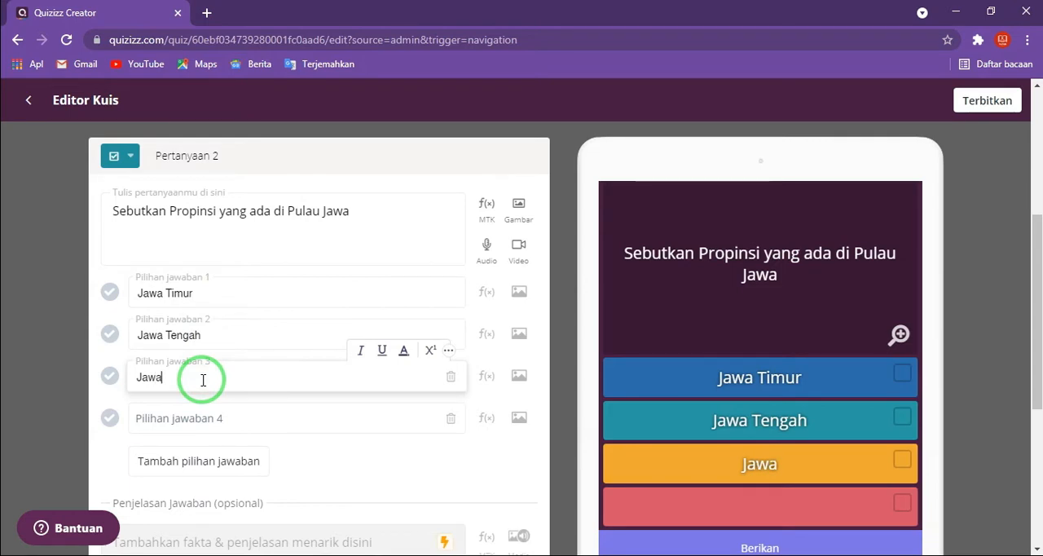
pyautogui.click(208, 422)
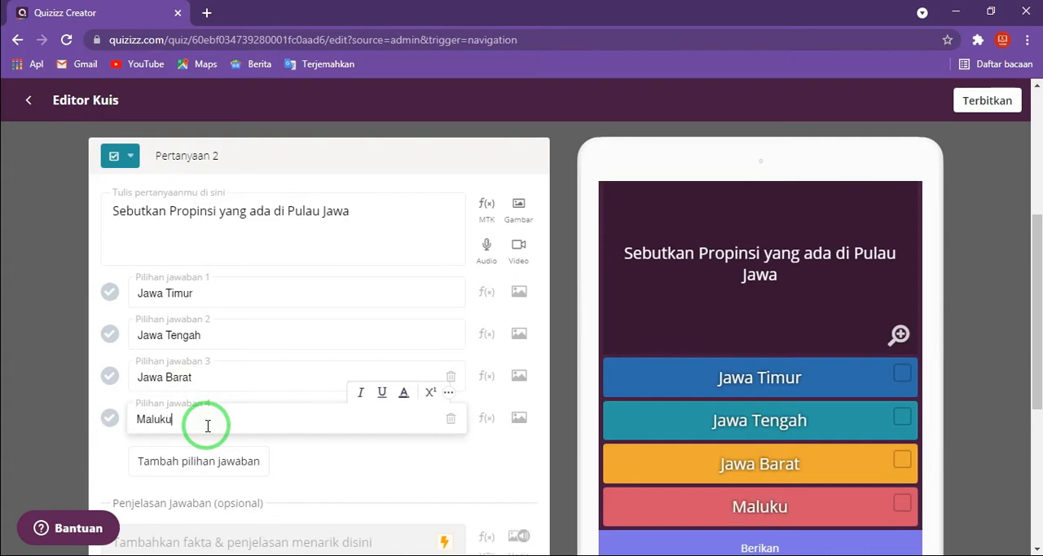
# - Add a fifth answer option to question 2 and fill it with "Jayapura"
pyautogui.click(208, 458)
pyautogui.scroll(-1, 230, 426)
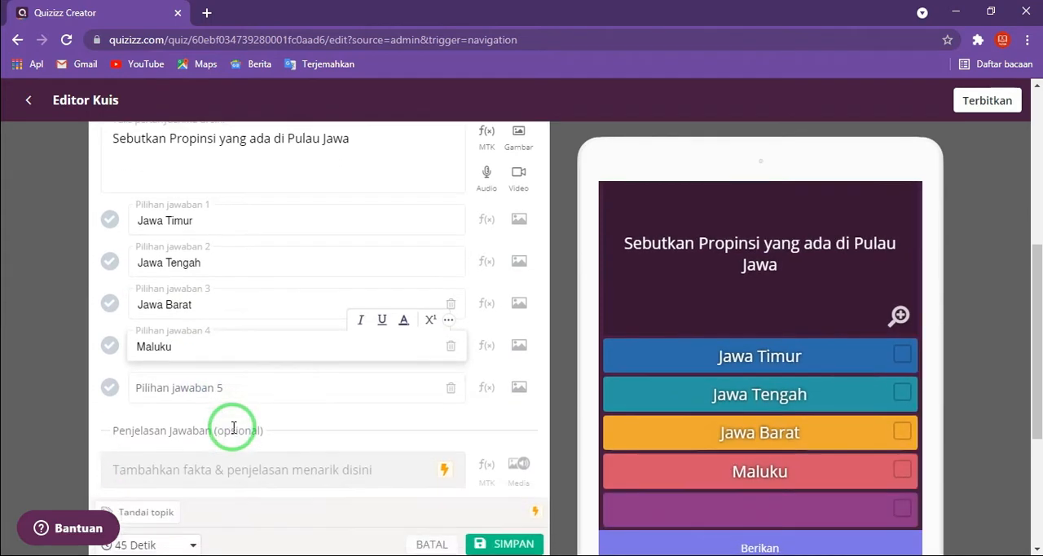
pyautogui.click(213, 384)
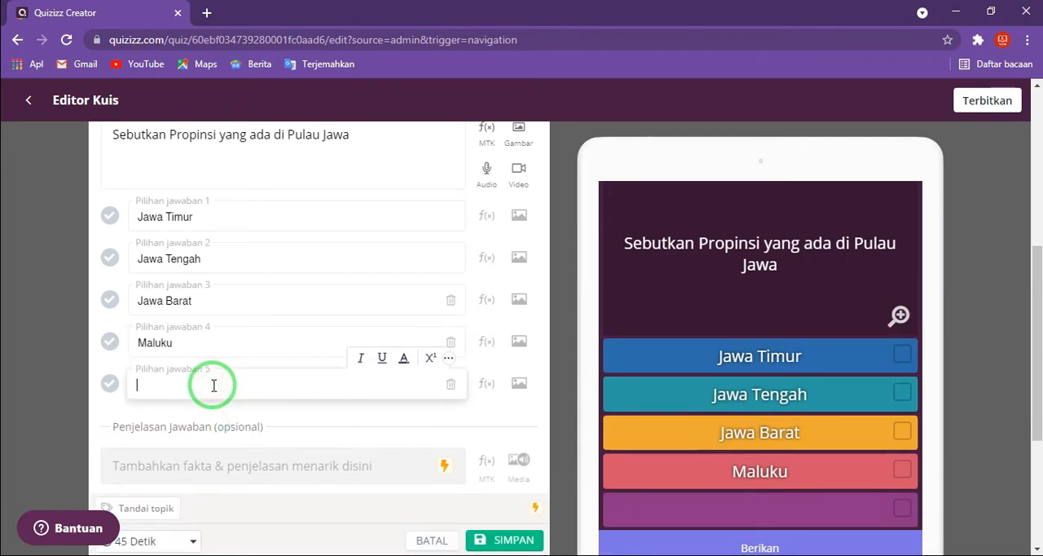
pyautogui.write('Jayapura')
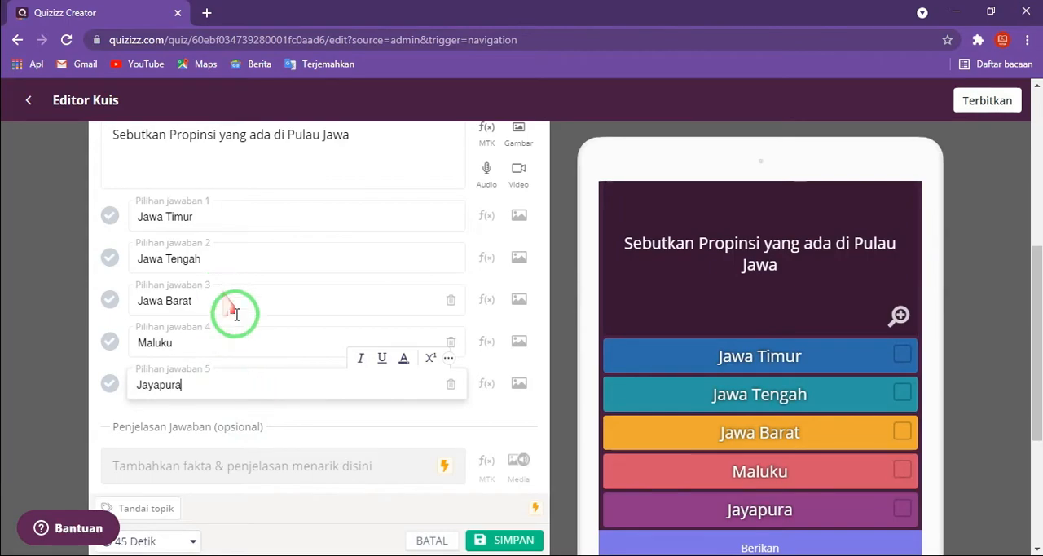
# - Mark "Jawa Timur", "Jawa Tengah" and "Jawa Barat" as the correct answers of question 2
pyautogui.scroll(1, 242, 314)
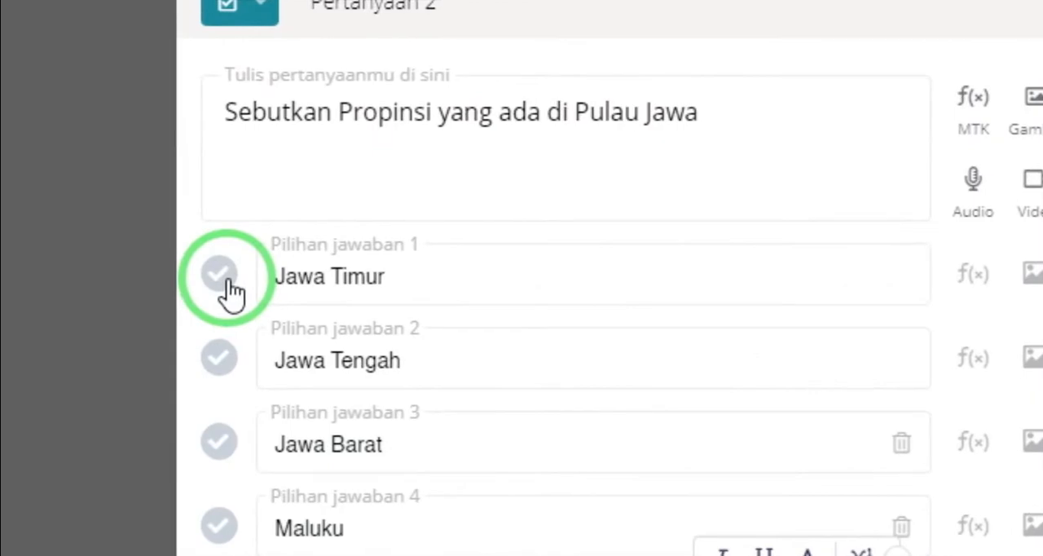
pyautogui.click(111, 293)
pyautogui.click(229, 304)
pyautogui.click(225, 380)
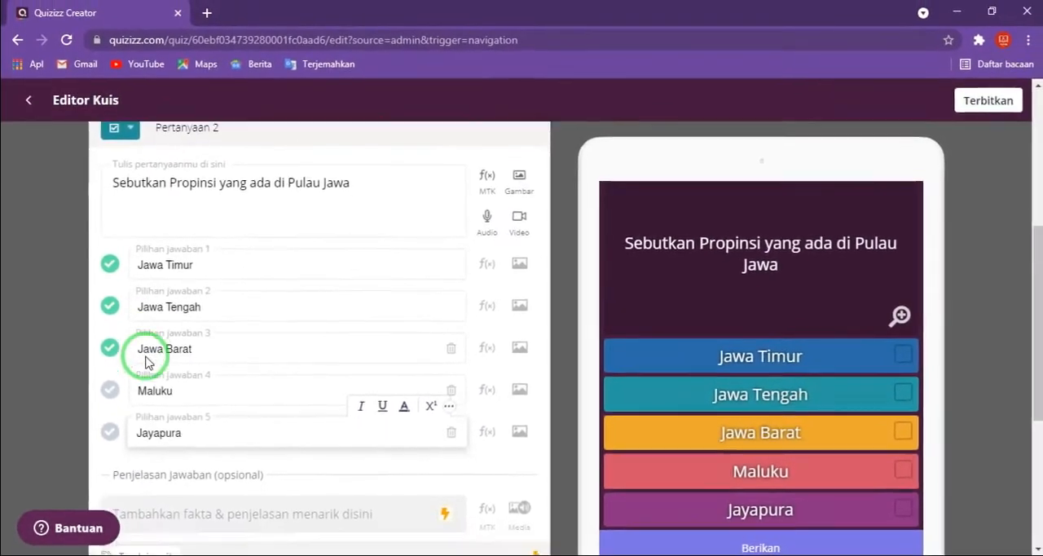
# - Set the time allotted for answering question 2 to 10 Detik
pyautogui.scroll(-3, 145, 361)
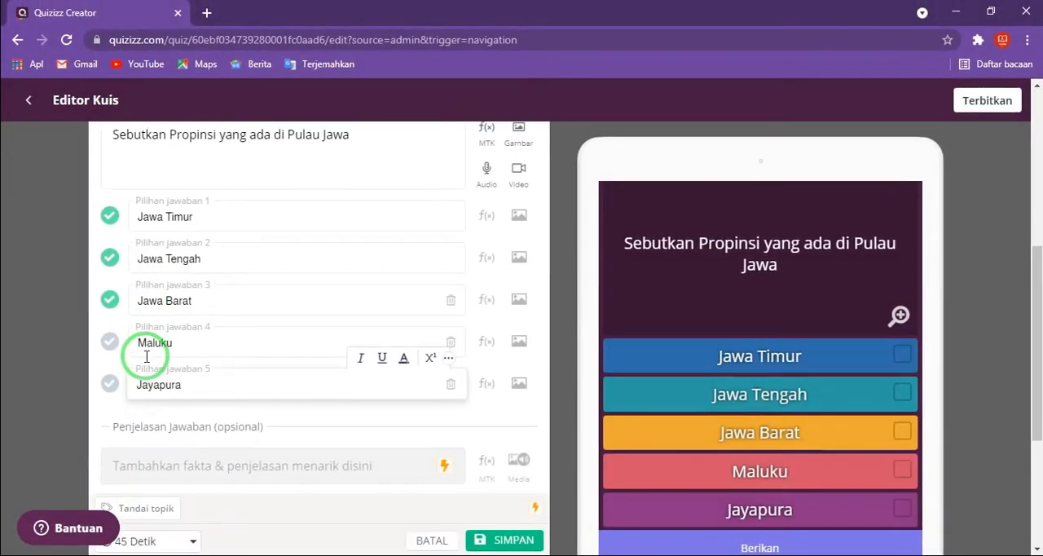
pyautogui.click(182, 468)
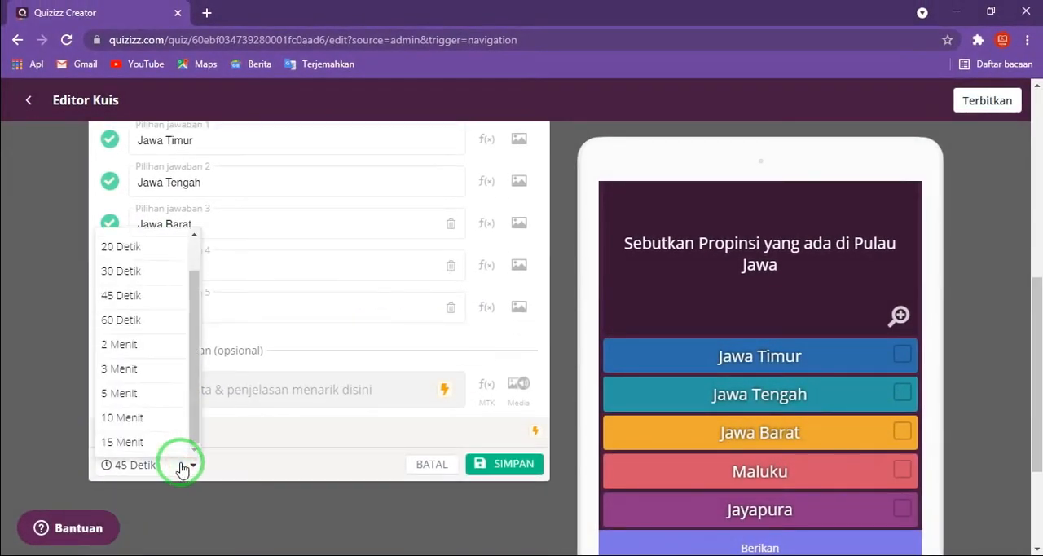
pyautogui.scroll(3, 139, 347)
pyautogui.click(132, 348)
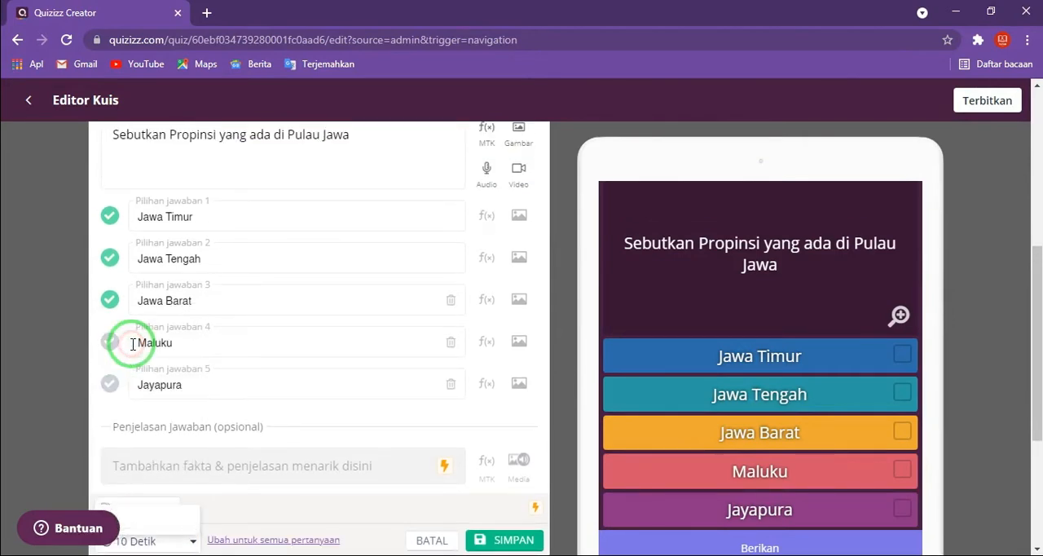
# - Check the entries of question 2 and save the question
pyautogui.scroll(1, 281, 288)
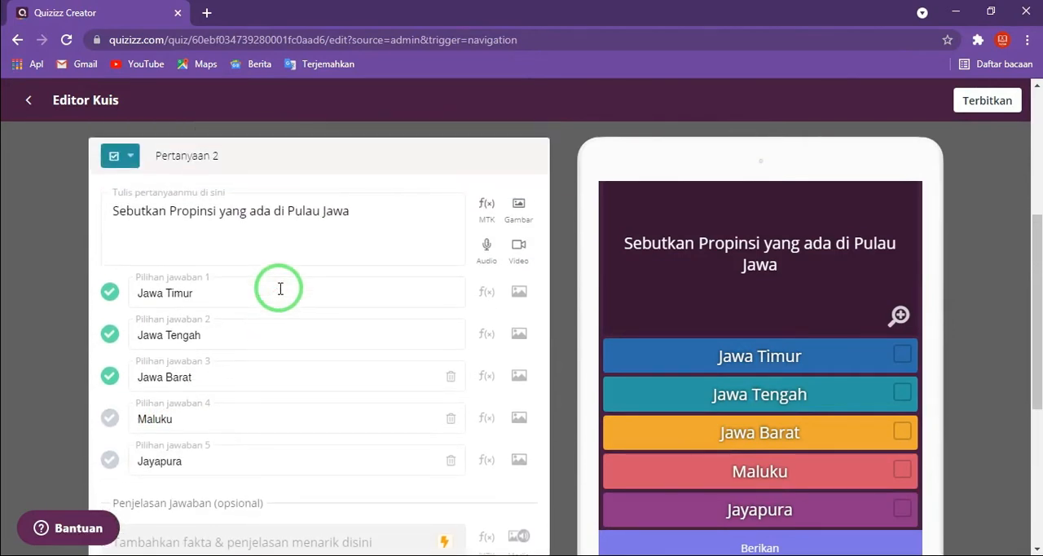
pyautogui.scroll(-2, 280, 289)
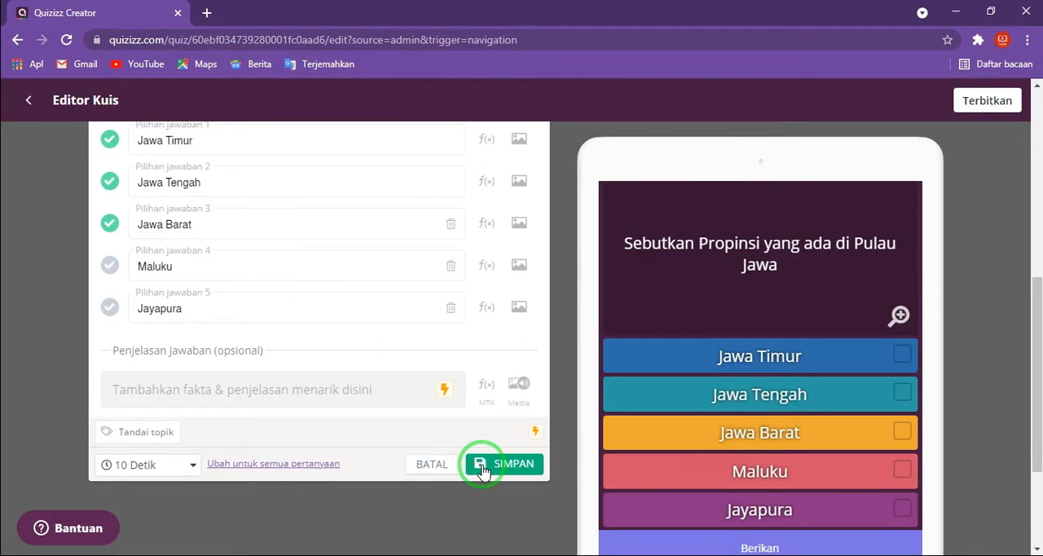
pyautogui.click(483, 469)
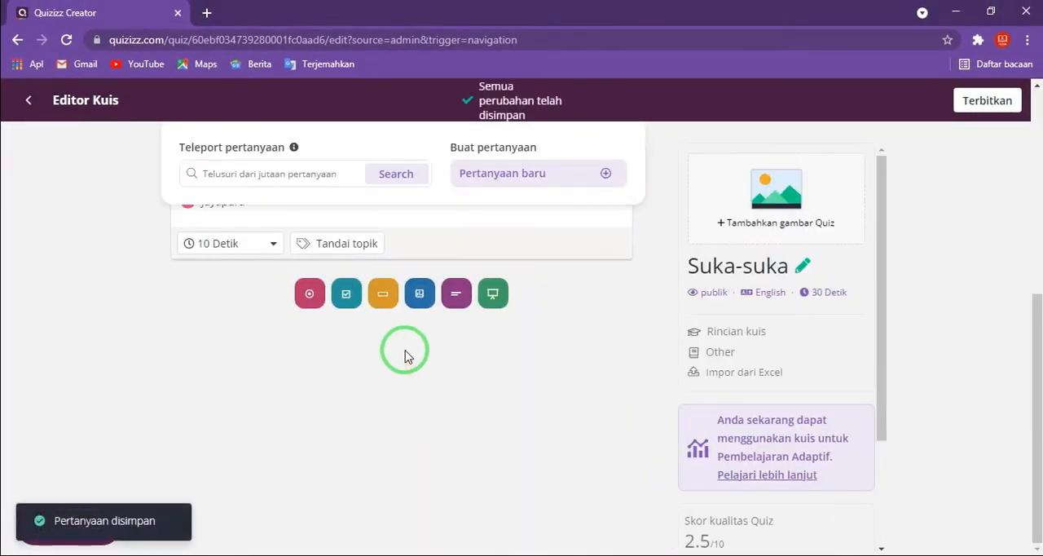
# - Check the saved questions 1 and 2 and add a short-answer (Isian singkat) question as question 3
pyautogui.scroll(5, 409, 370)
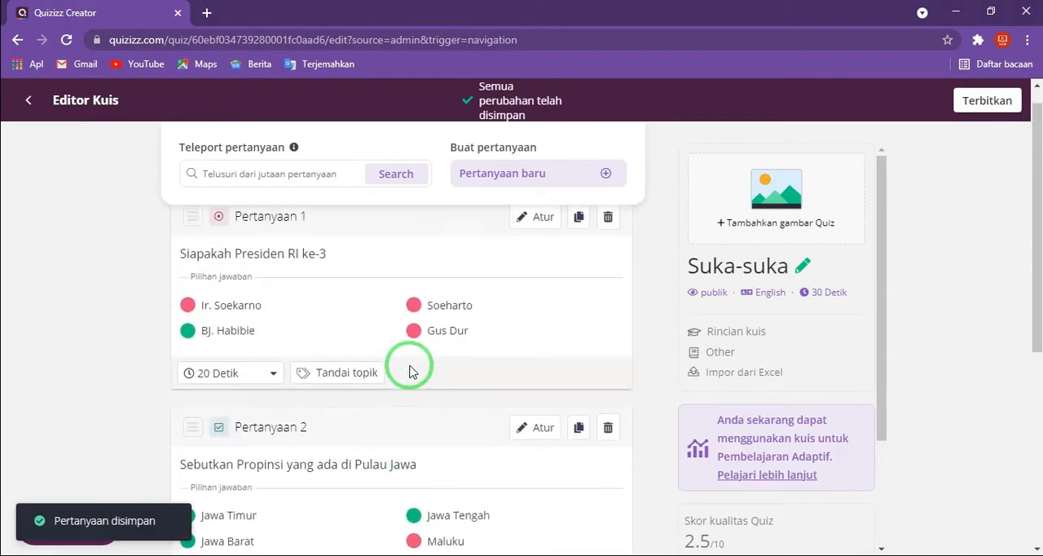
pyautogui.scroll(-2, 409, 371)
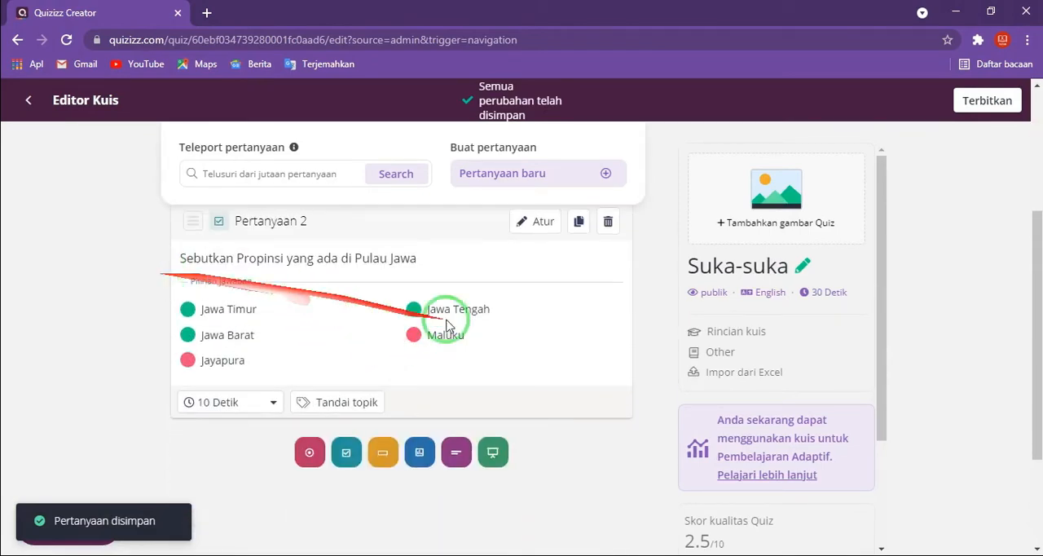
pyautogui.scroll(1, 346, 322)
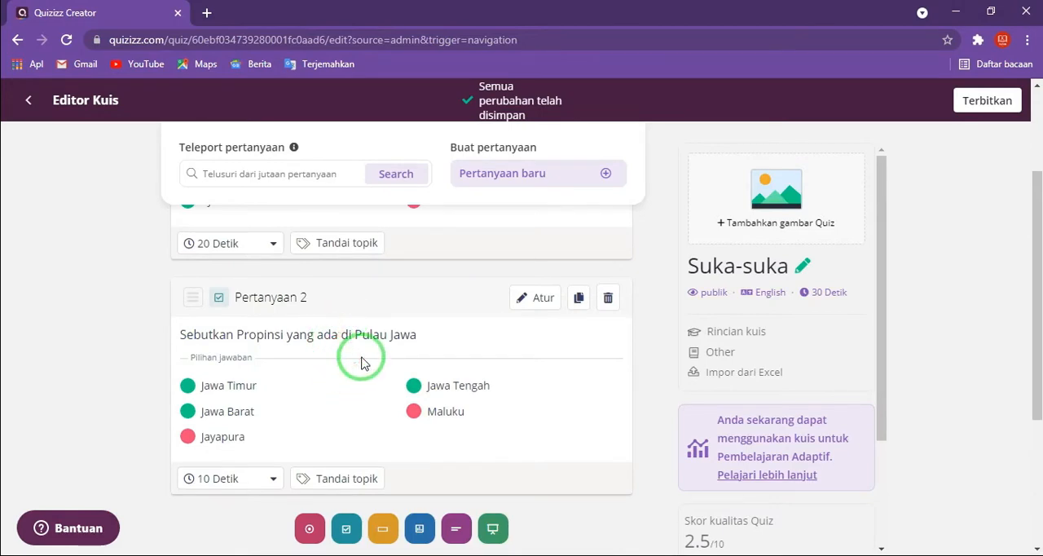
pyautogui.scroll(-1, 362, 358)
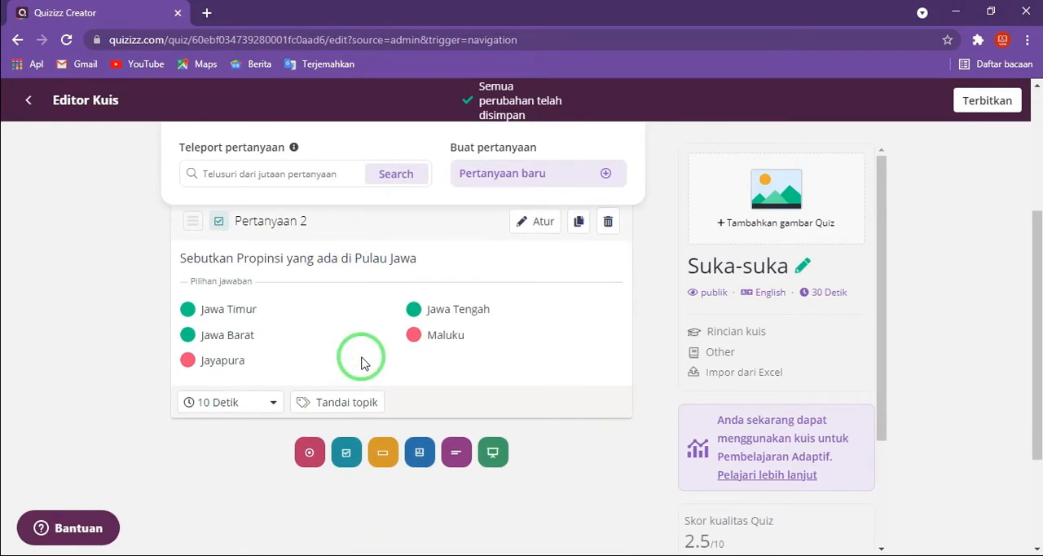
pyautogui.click(382, 458)
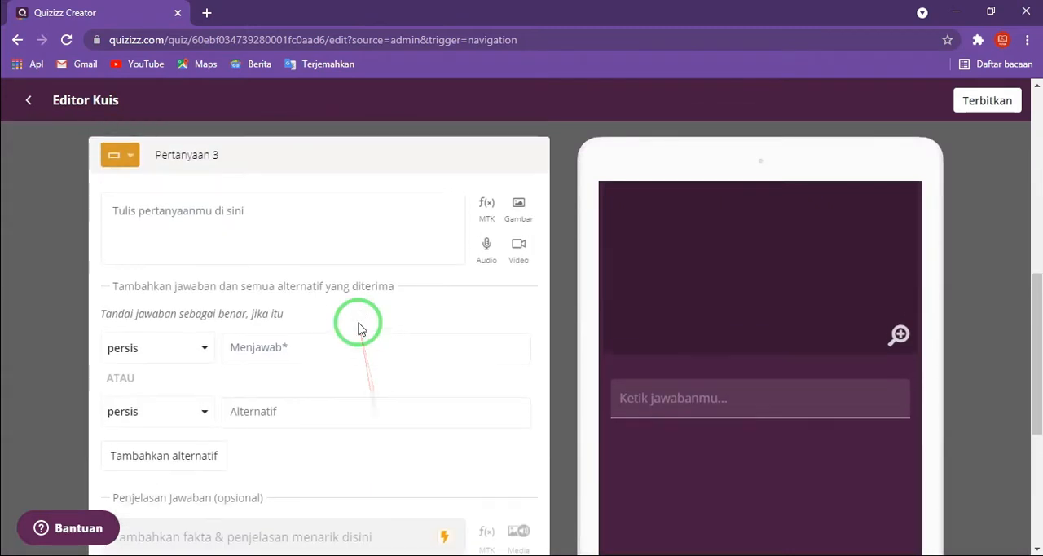
# - Enter "Simbiosis .... adalah hubungan antar makhluk hidup yang saling menguntungkan" as the text of question 3
pyautogui.click(245, 228)
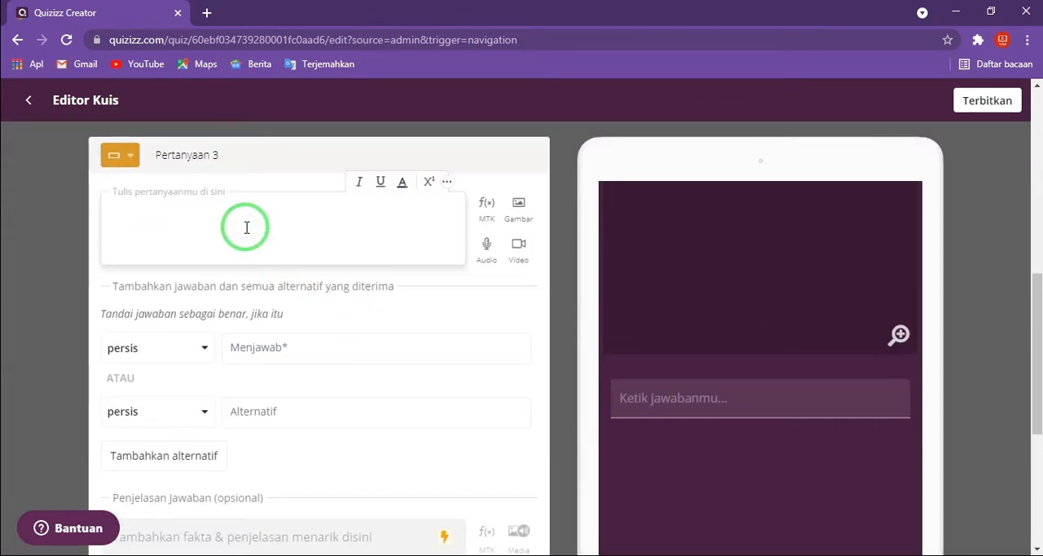
pyautogui.write('Simb')
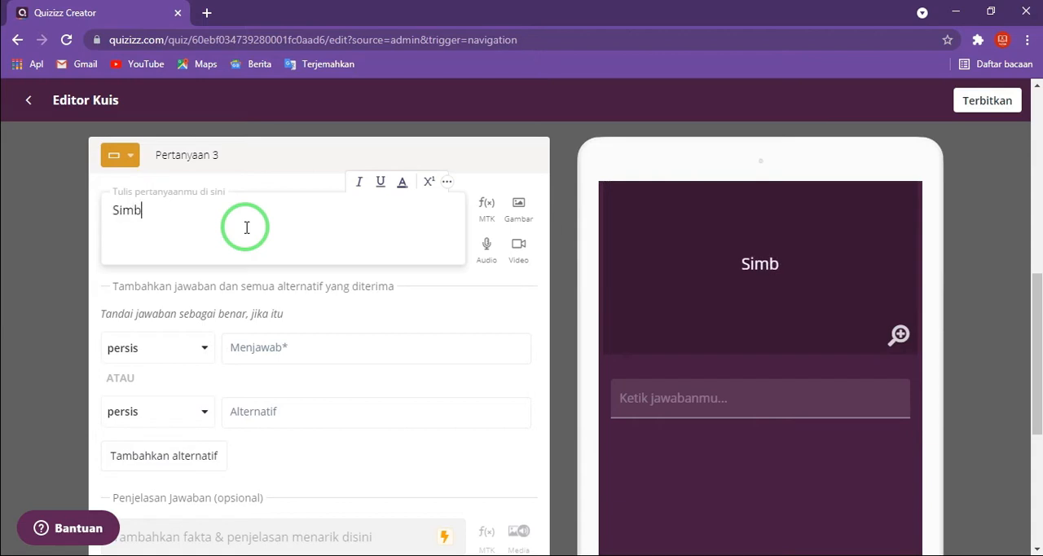
pyautogui.write('iosis ..')
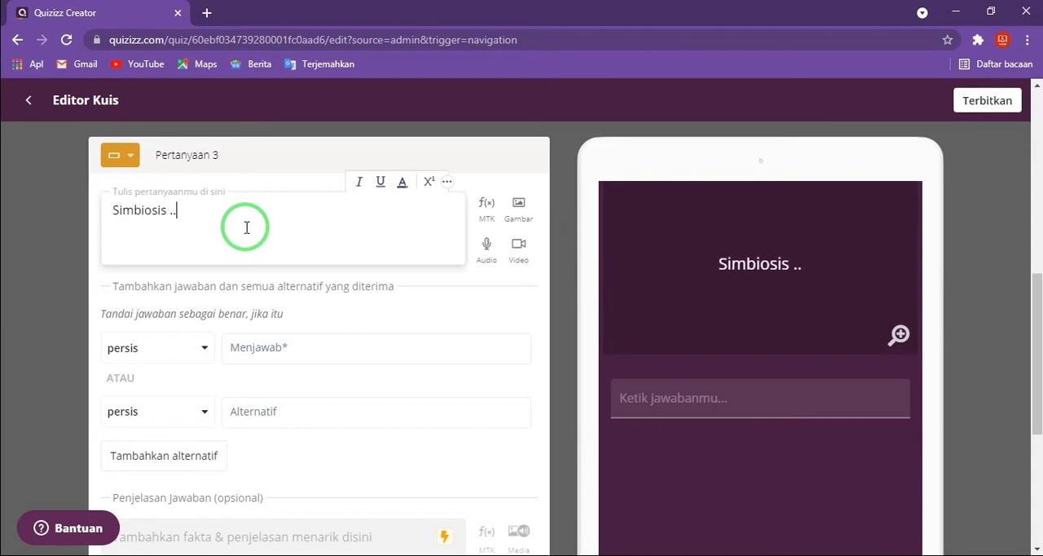
pyautogui.write('.. adalah u')
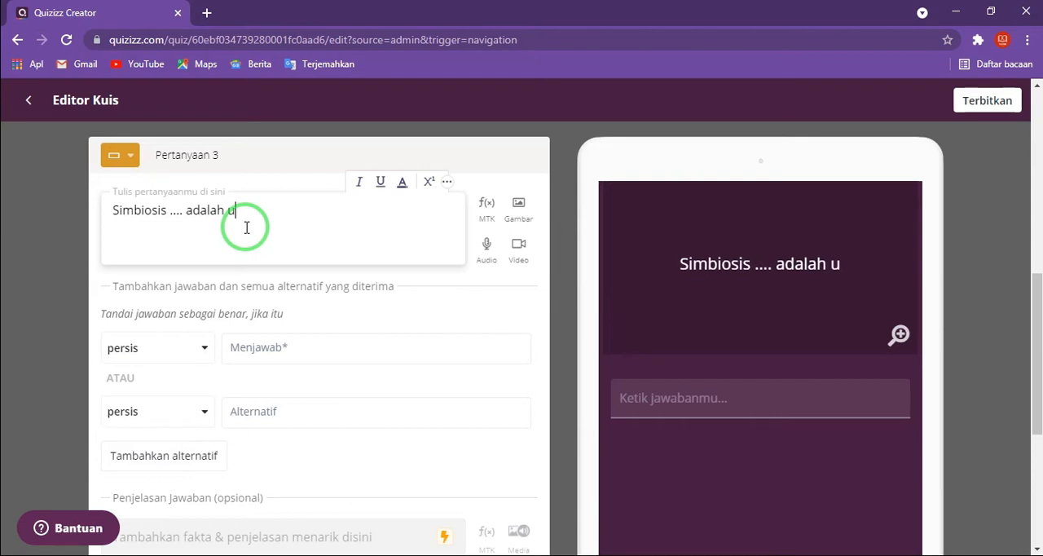
pyautogui.press('BackSpace')
pyautogui.write('hubungan')
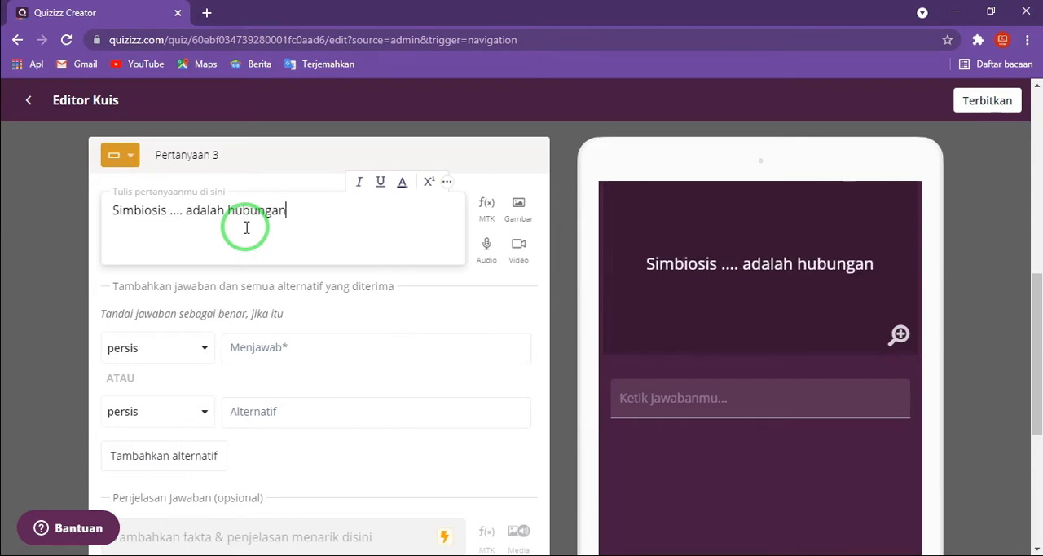
pyautogui.write(' antar ma')
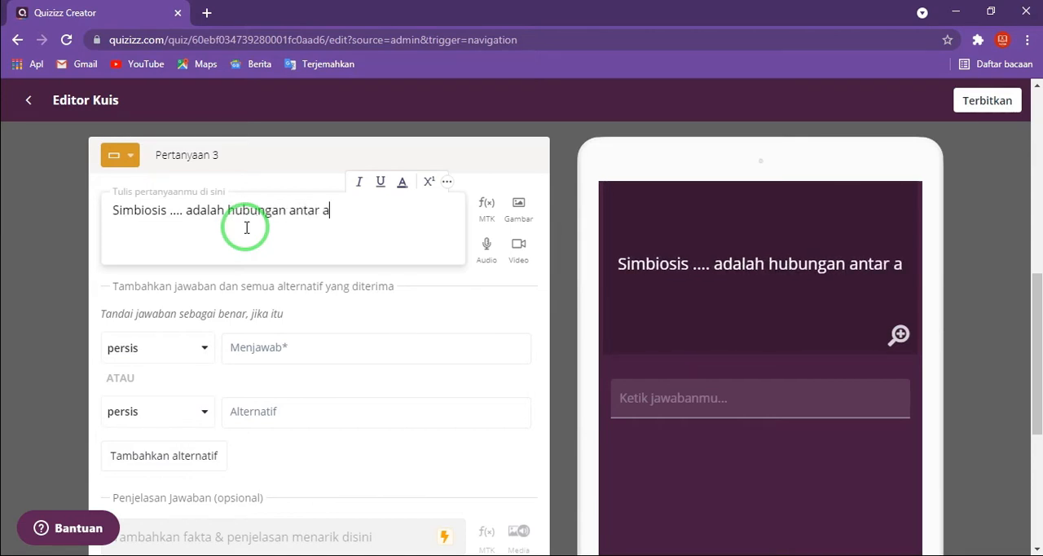
pyautogui.press('BackSpace')
pyautogui.write('makhluk ')
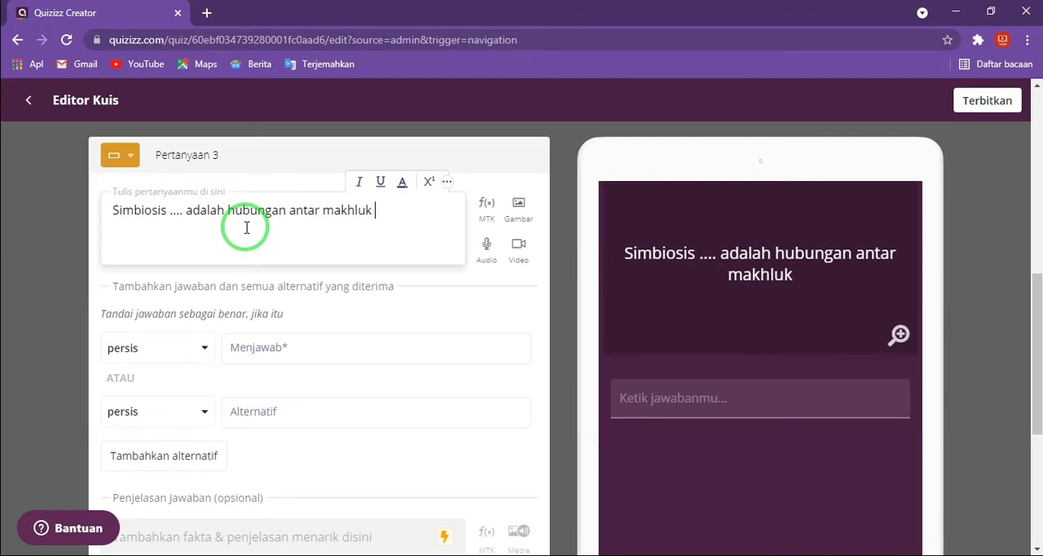
pyautogui.write('hidup yang sal')
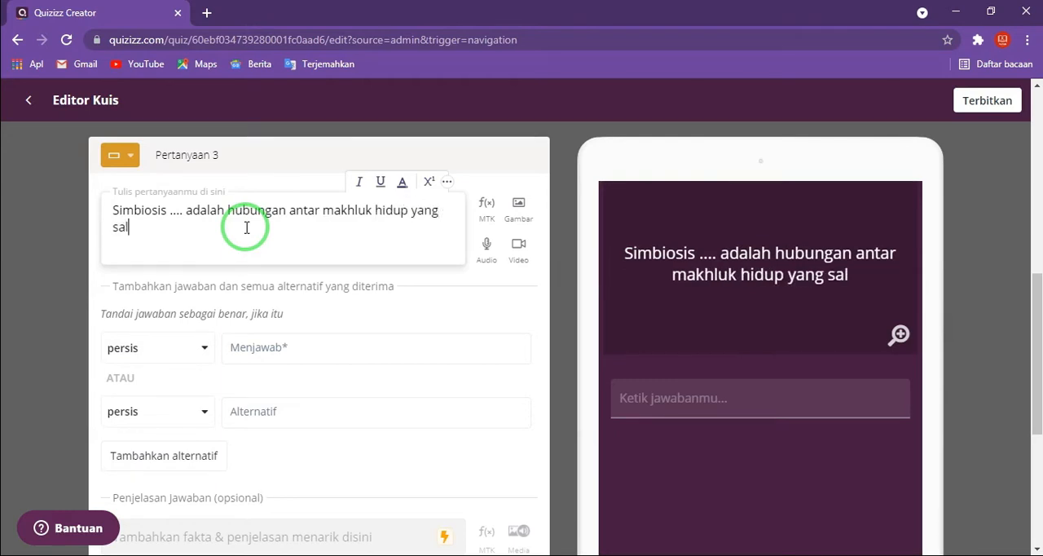
pyautogui.write('ing menguntung')
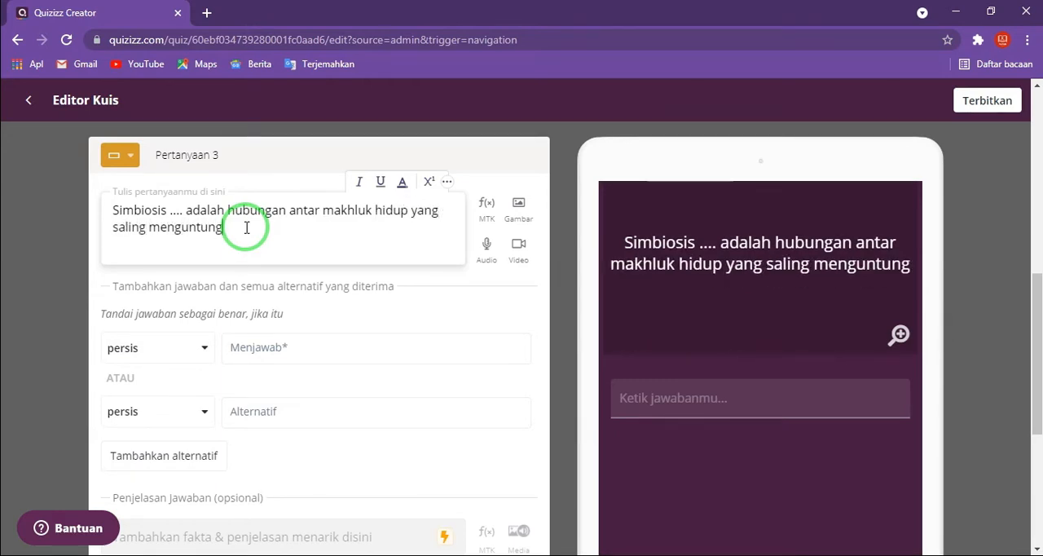
pyautogui.write('kan')
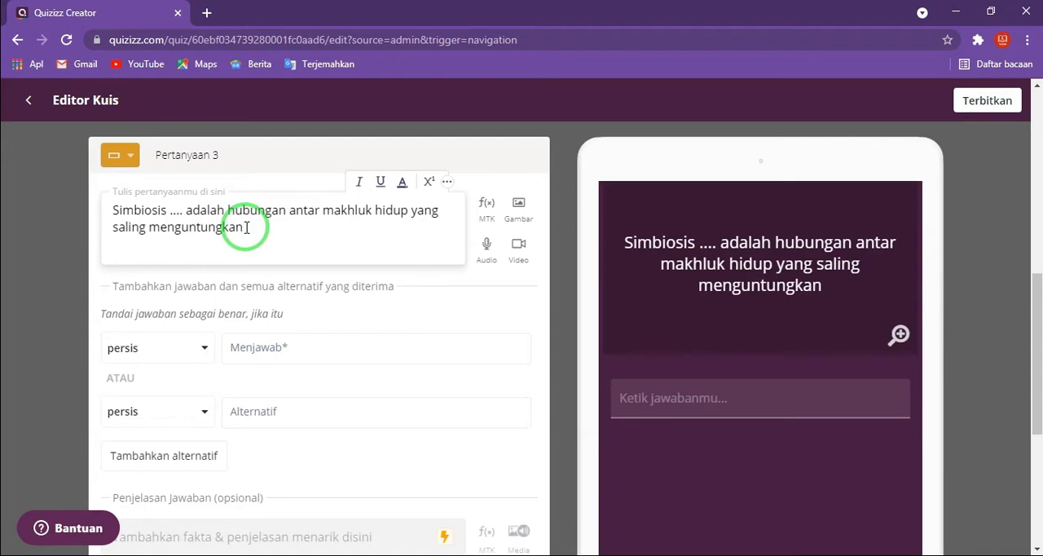
# - Enter "mutualisme" as the answer of question 3 and look at its answer-matching options, keeping "persis"
pyautogui.click(309, 346)
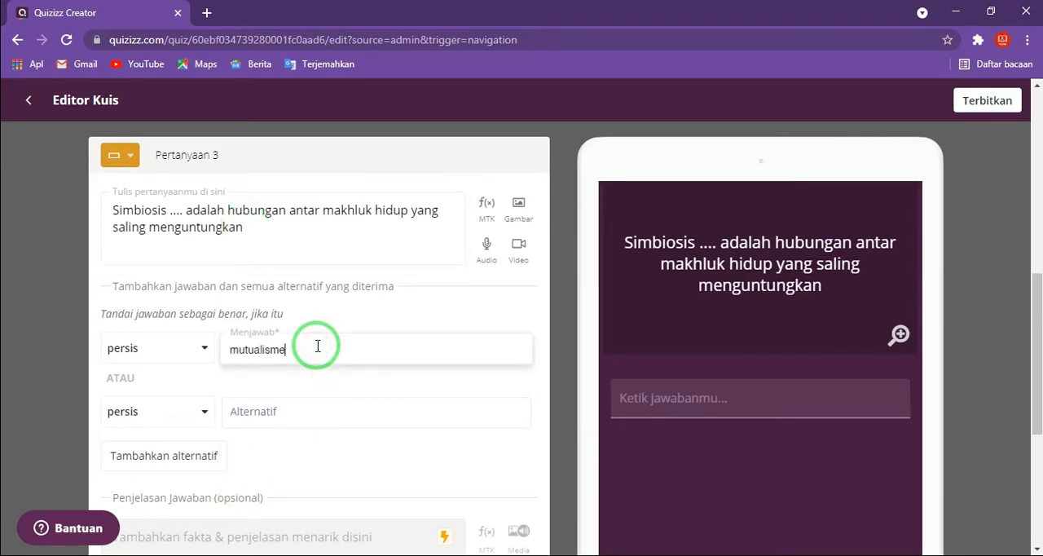
pyautogui.click(205, 350)
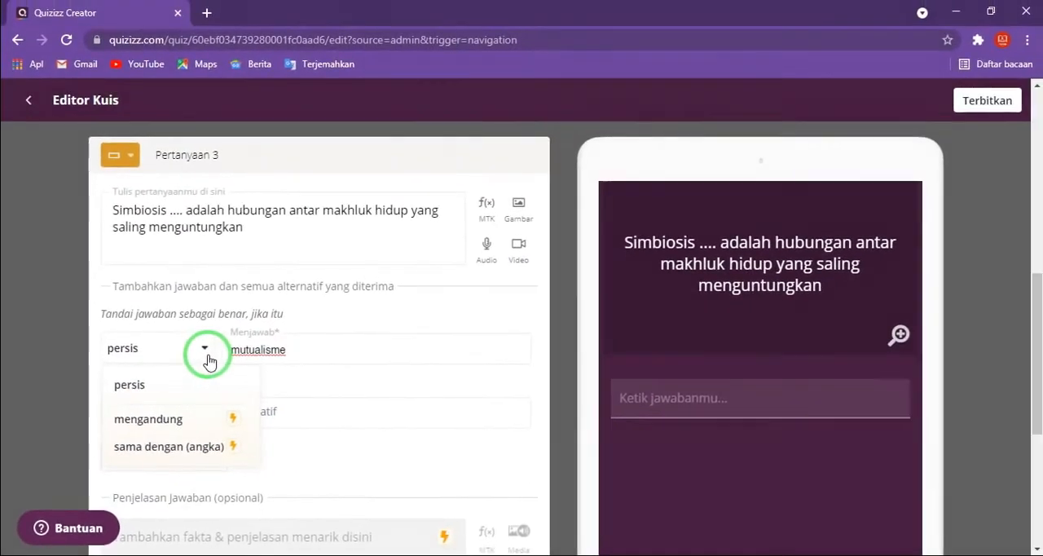
pyautogui.click(207, 355)
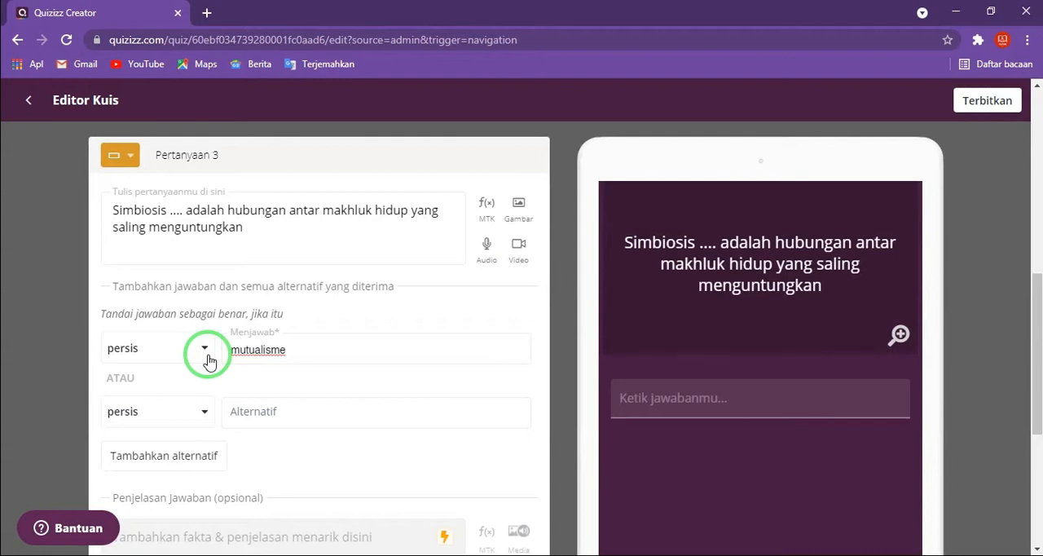
pyautogui.click(299, 345)
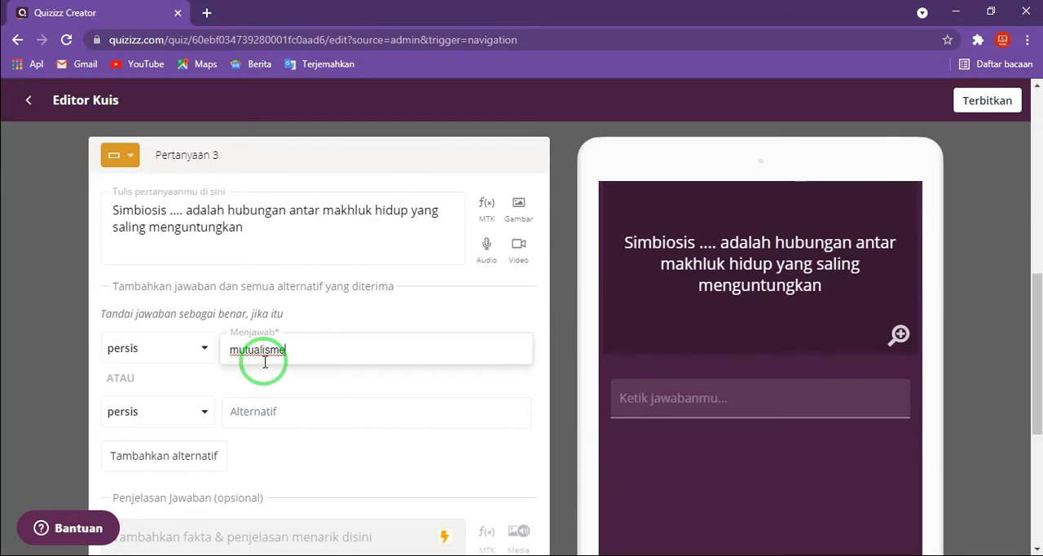
# - Try "MUTUALISME" as an alternative answer of question 3 and clear the entry again
pyautogui.click(274, 416)
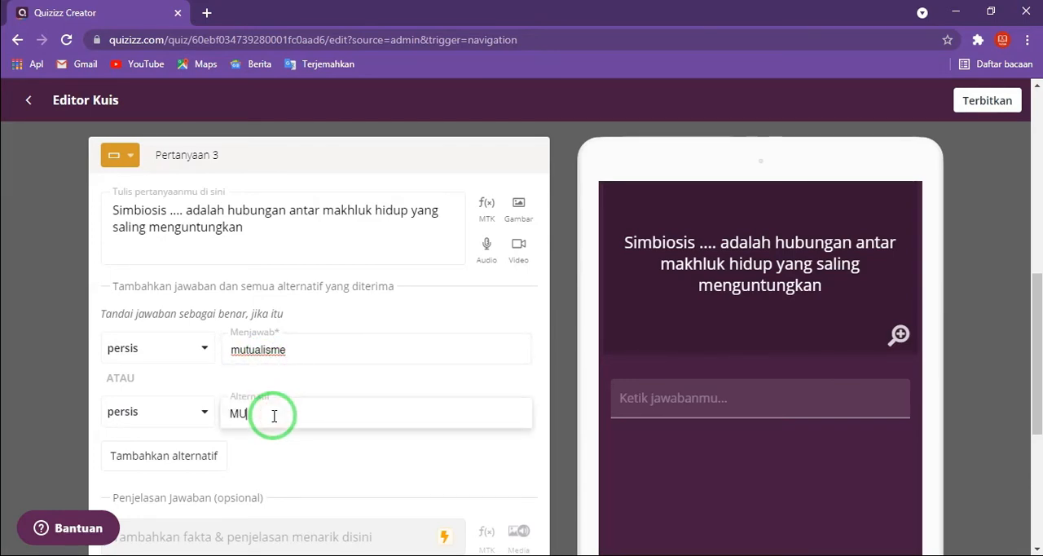
pyautogui.write('MUTUALISME')
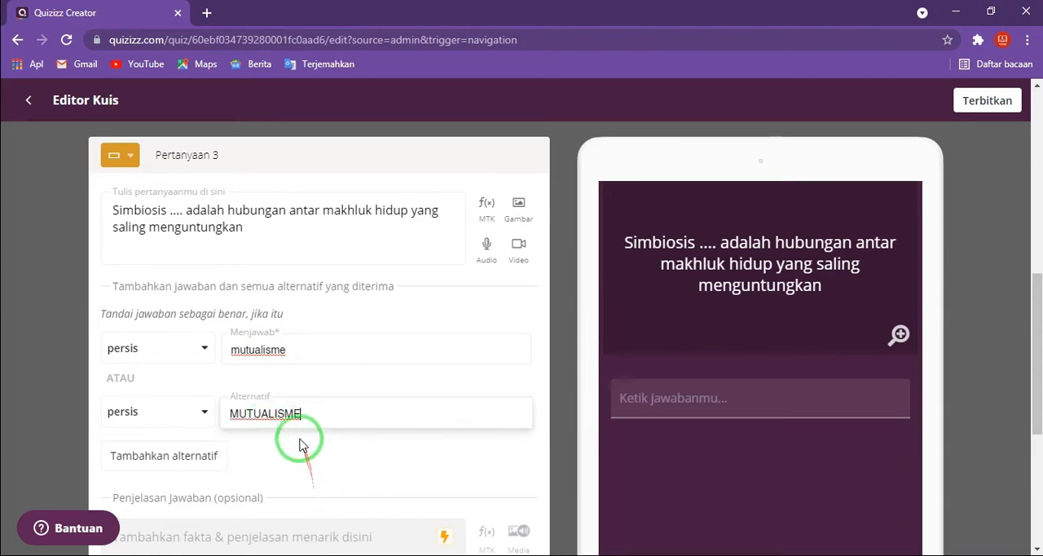
pyautogui.moveTo(312, 418); pyautogui.dragTo(226, 421)
pyautogui.press('BackSpace')
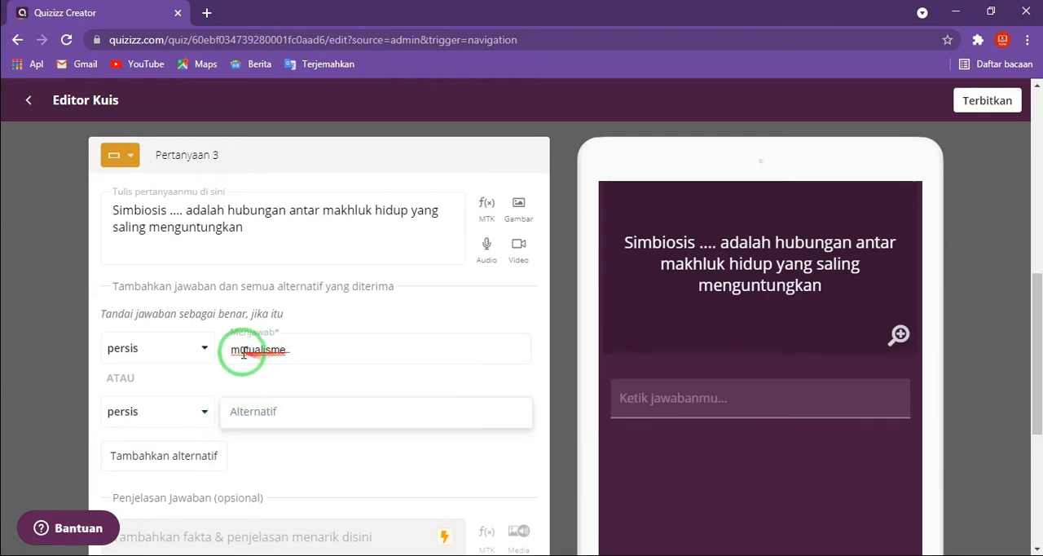
# - Set the time allotted for answering question 3 to 20 Detik, check its entries and save the question
pyautogui.scroll(-3, 261, 358)
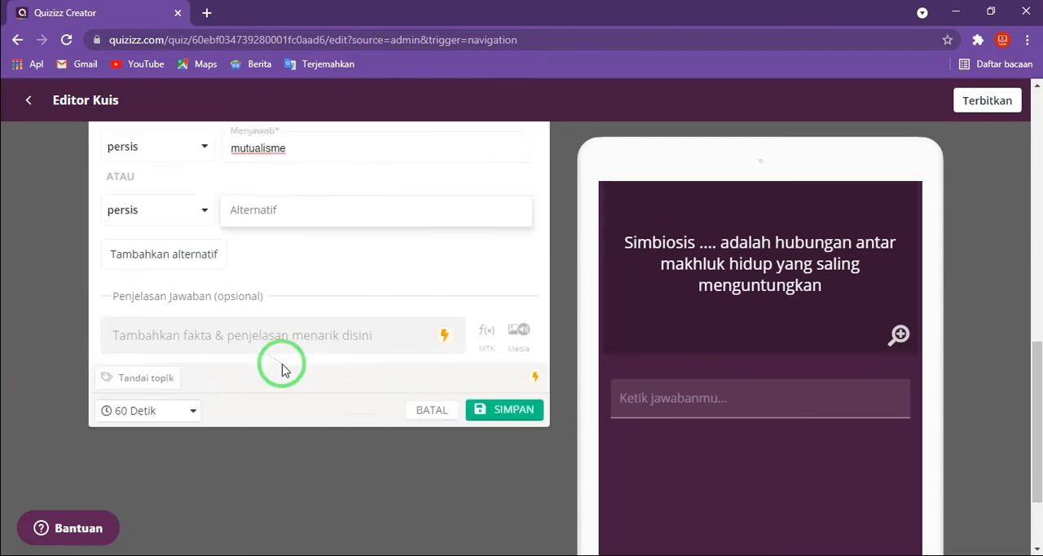
pyautogui.click(189, 394)
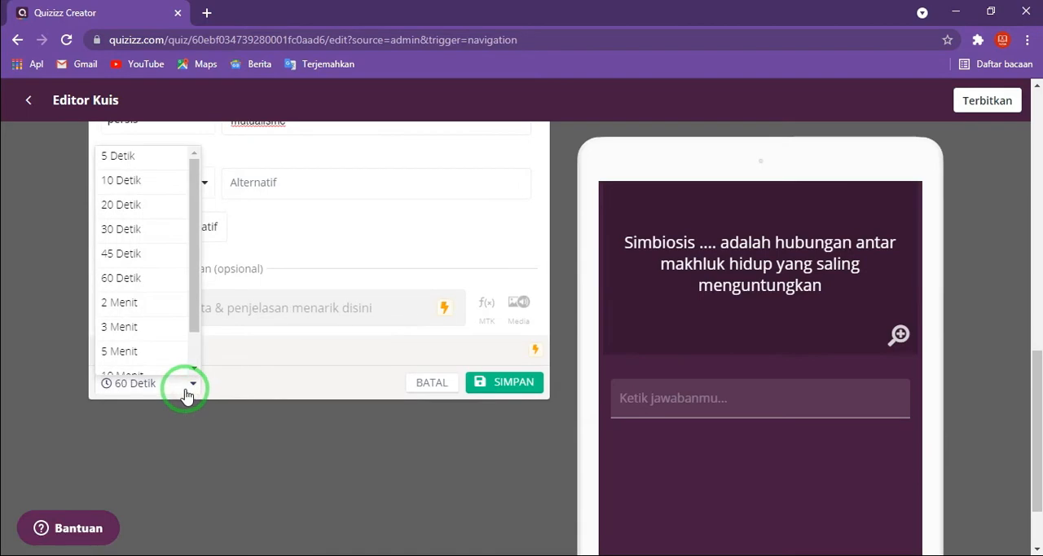
pyautogui.click(144, 204)
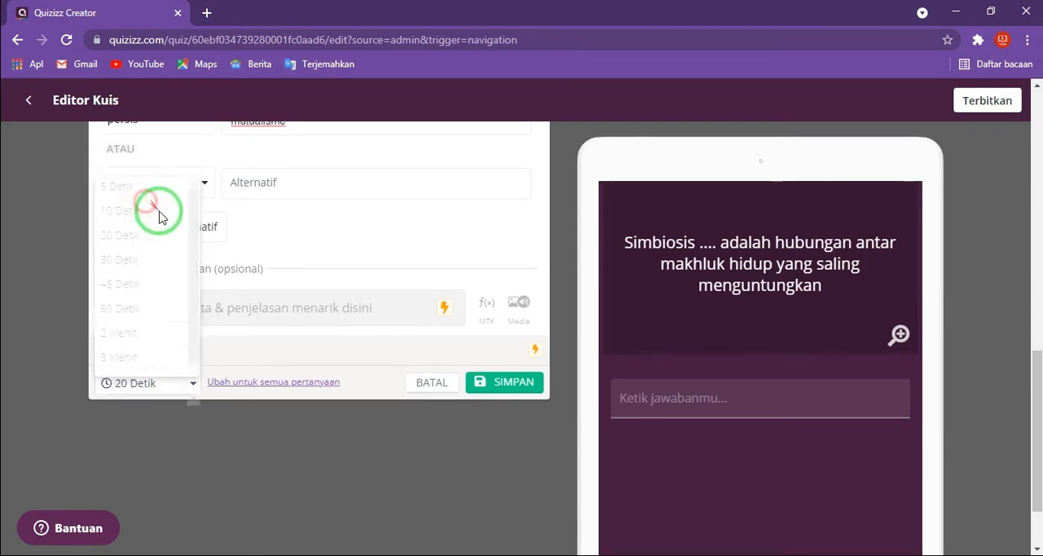
pyautogui.scroll(1, 408, 326)
pyautogui.scroll(3, 452, 346)
pyautogui.scroll(-2, 468, 388)
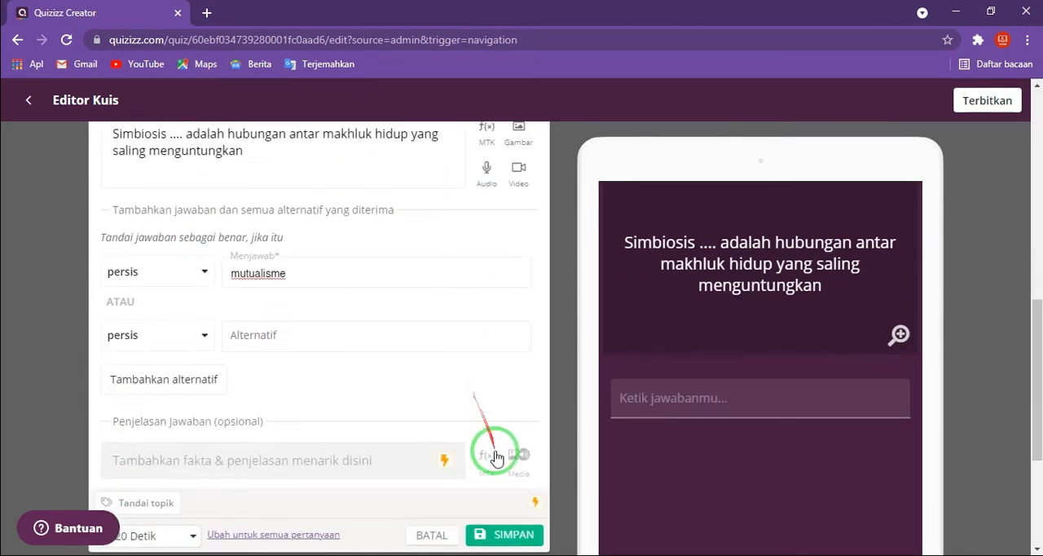
pyautogui.click(504, 536)
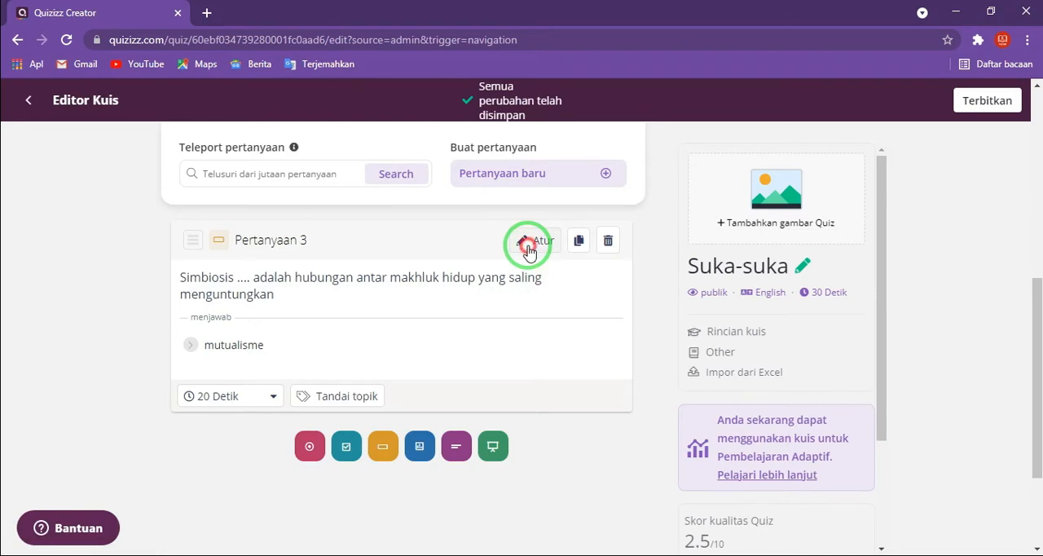
# - Reopen question 3, look at the equation editor offered for its text, and save the question without edits
pyautogui.click(529, 250)
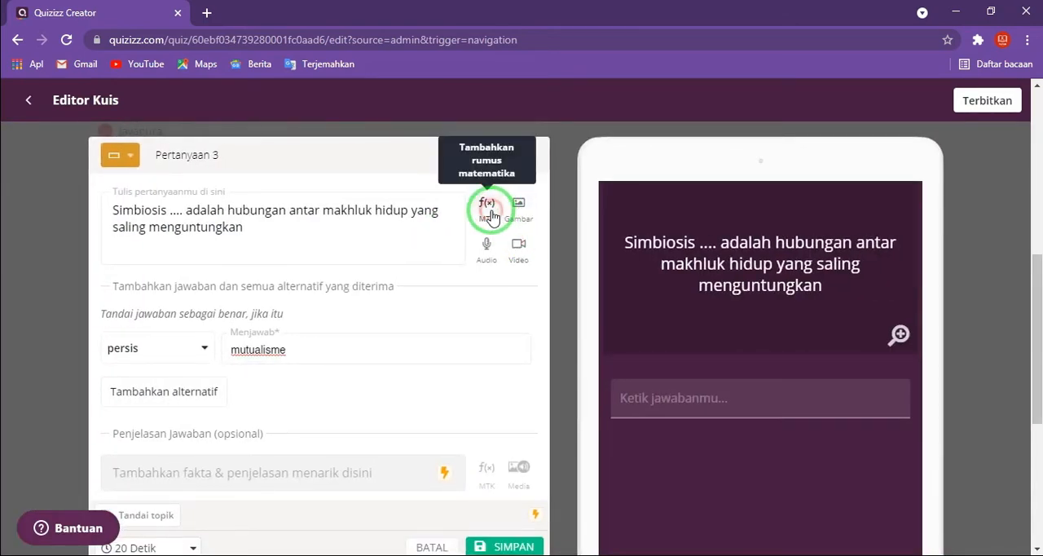
pyautogui.click(490, 212)
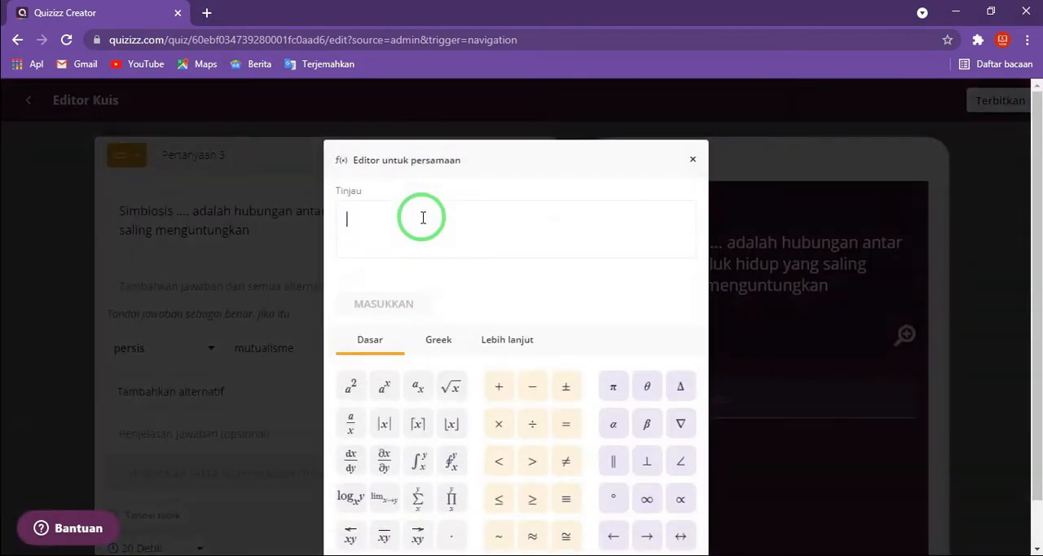
pyautogui.click(692, 159)
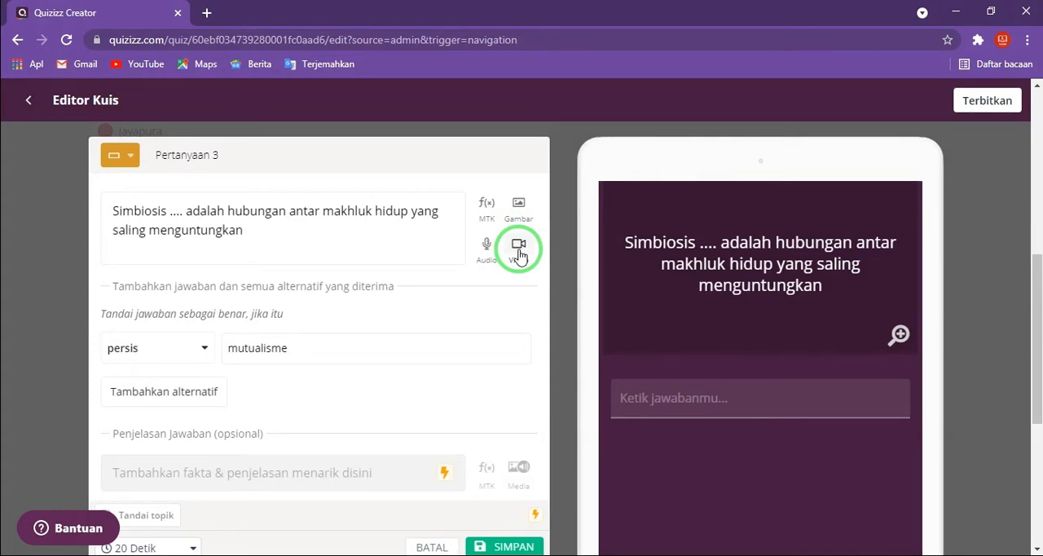
pyautogui.scroll(-2, 497, 281)
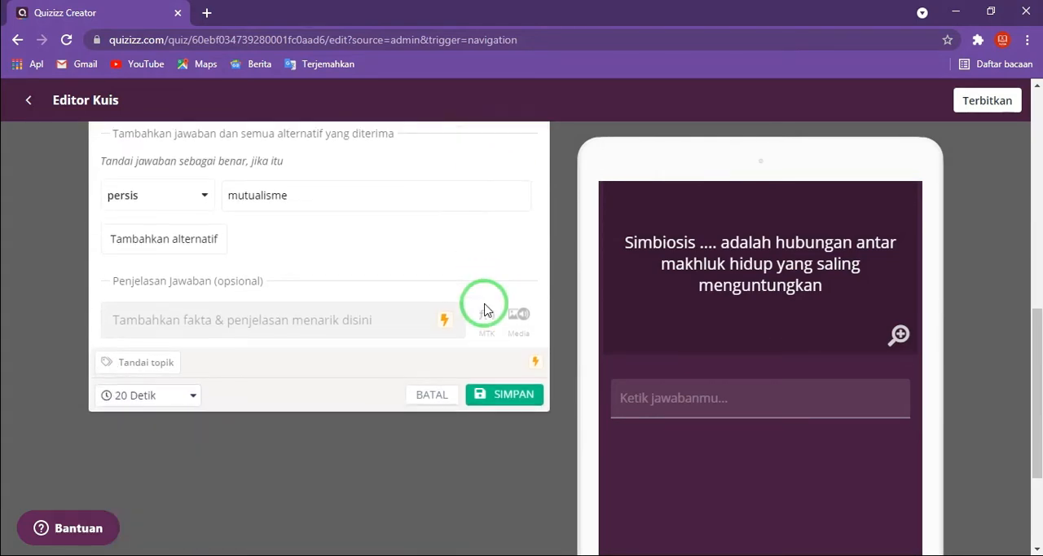
pyautogui.click(497, 395)
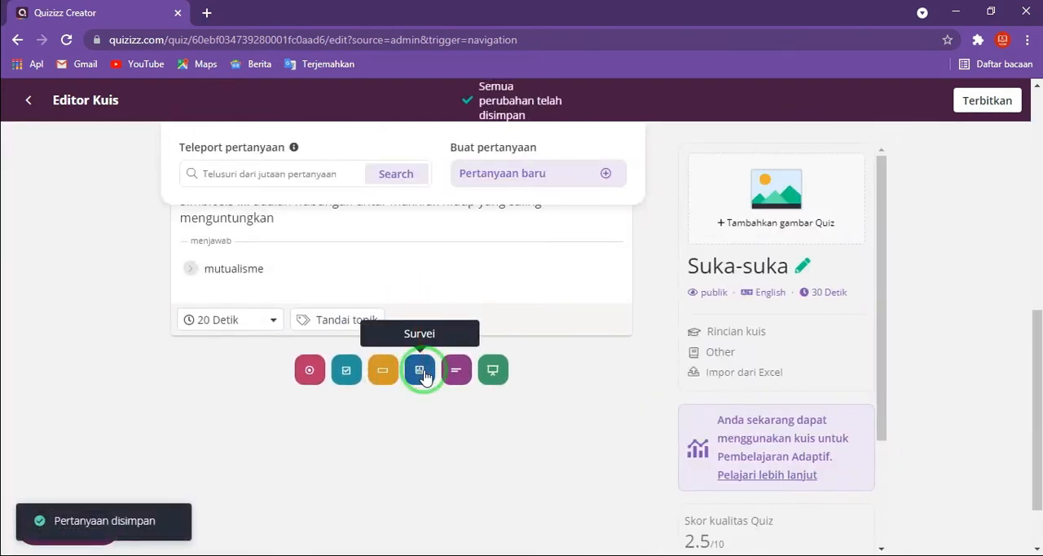
# - Add a survey question as question 4 with the text "Olahraga apa yang paling kamu suka"
pyautogui.click(423, 374)
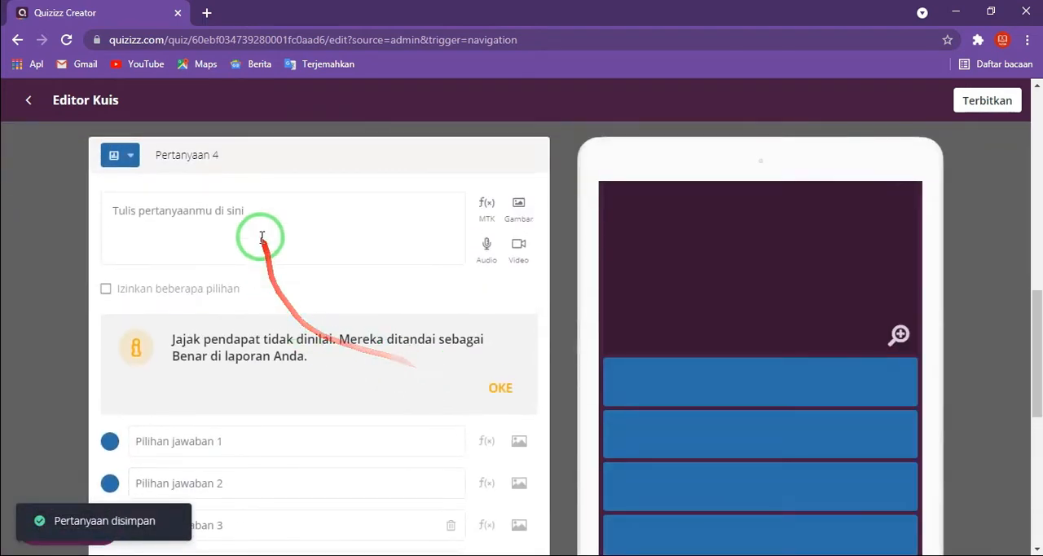
pyautogui.click(258, 223)
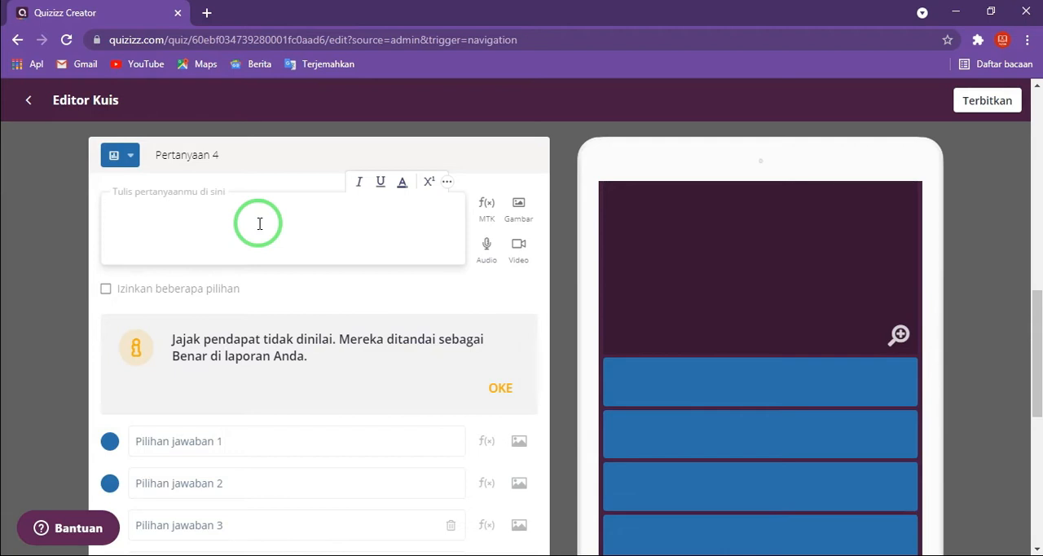
pyautogui.click(275, 247)
pyautogui.write('raga ')
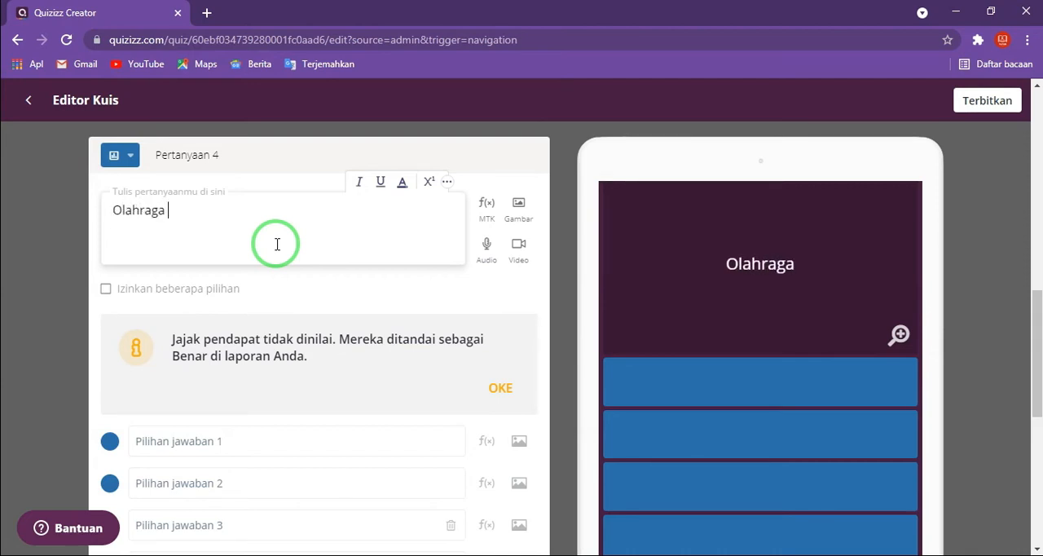
pyautogui.write('apa yang kami')
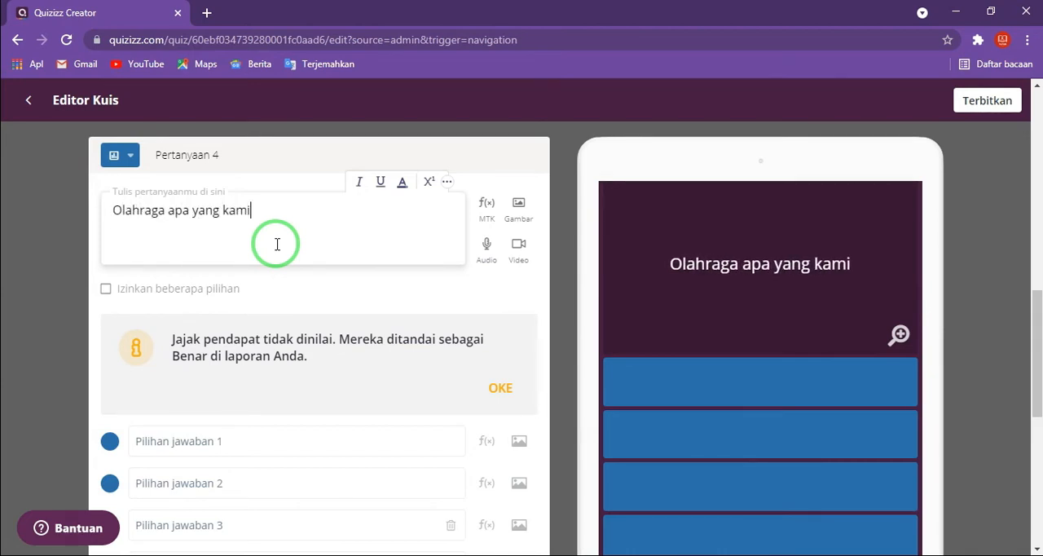
pyautogui.press('BackSpace')
pyautogui.press('BackSpace')
pyautogui.press('BackSpace')
pyautogui.press('BackSpace')
pyautogui.write('paling')
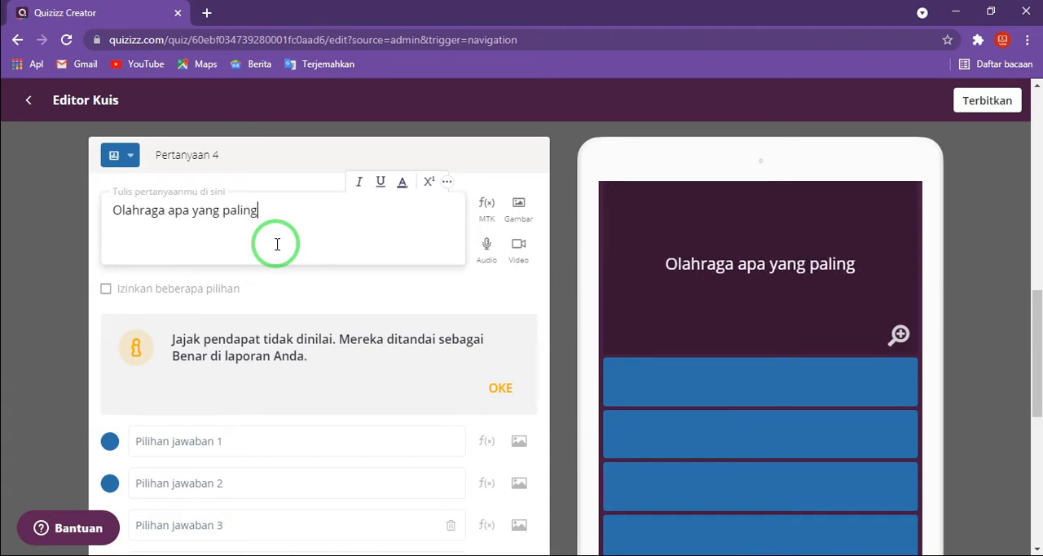
pyautogui.write(' kamu suka')
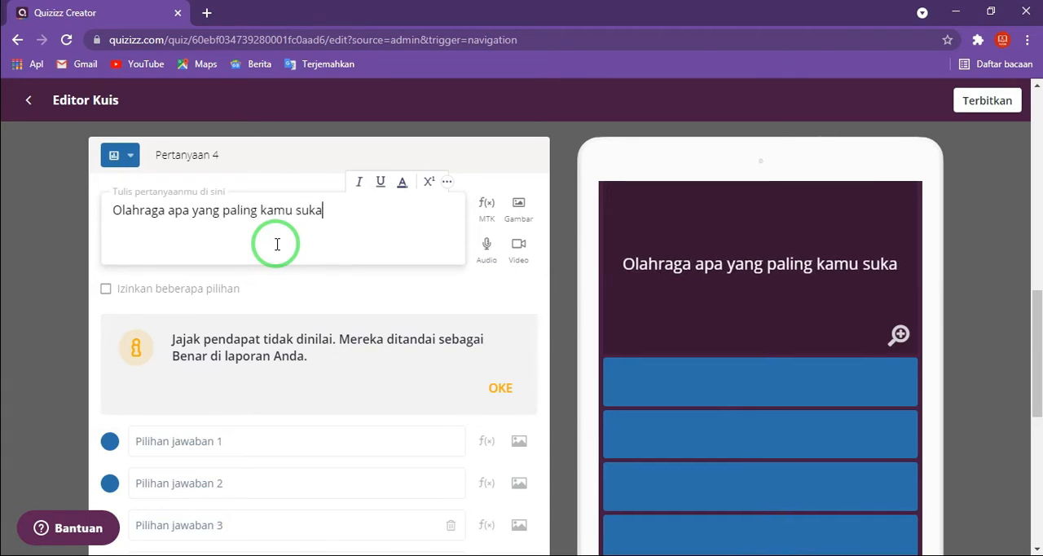
# - Try allowing multiple choices for question 4 and turn the option off again
pyautogui.scroll(-2, 282, 282)
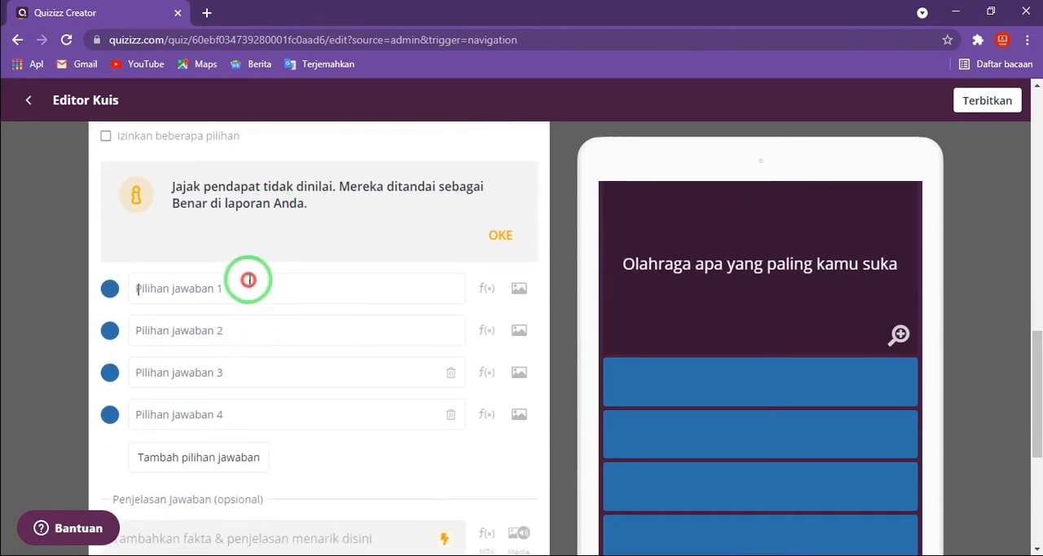
pyautogui.click(250, 280)
pyautogui.scroll(1, 244, 277)
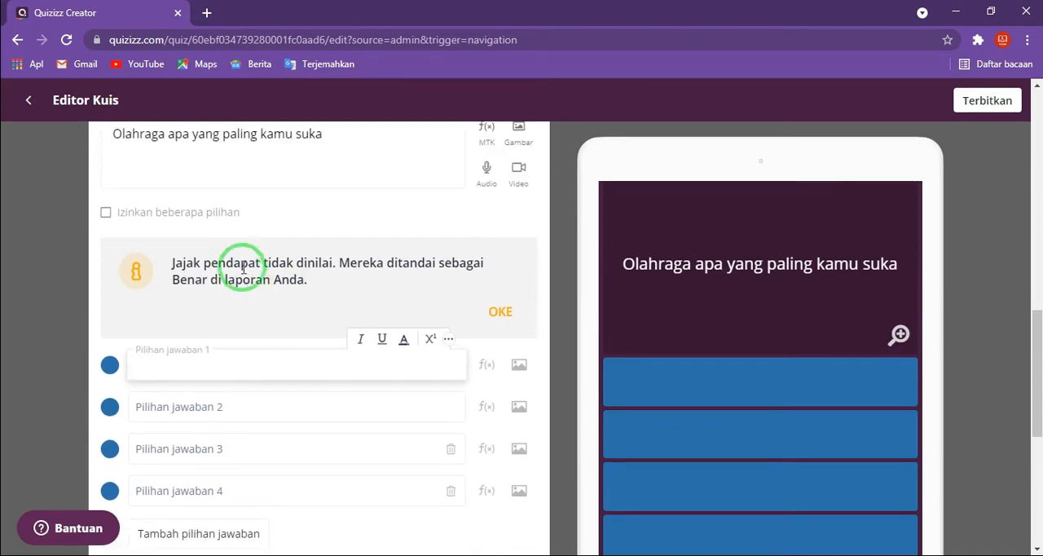
pyautogui.click(104, 214)
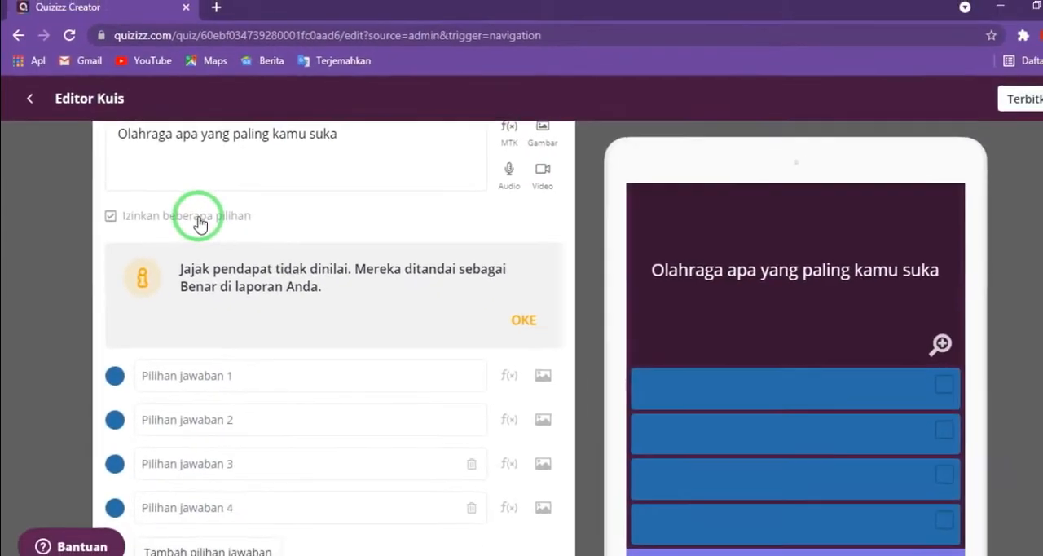
pyautogui.click(108, 217)
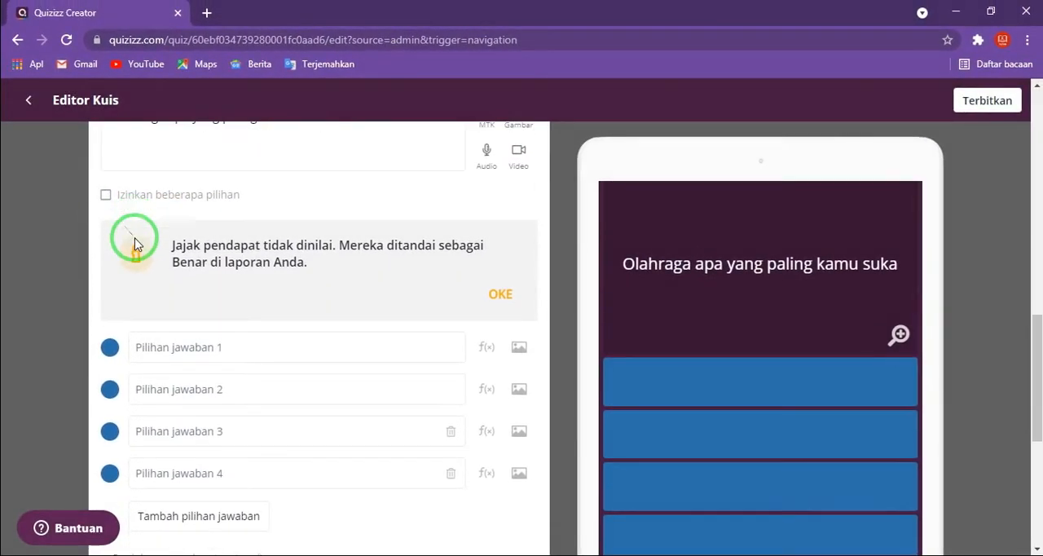
# - Enter "Sepak Bola", "Catur" and "Renang" as the first three answer options of question 4
pyautogui.scroll(-1, 135, 244)
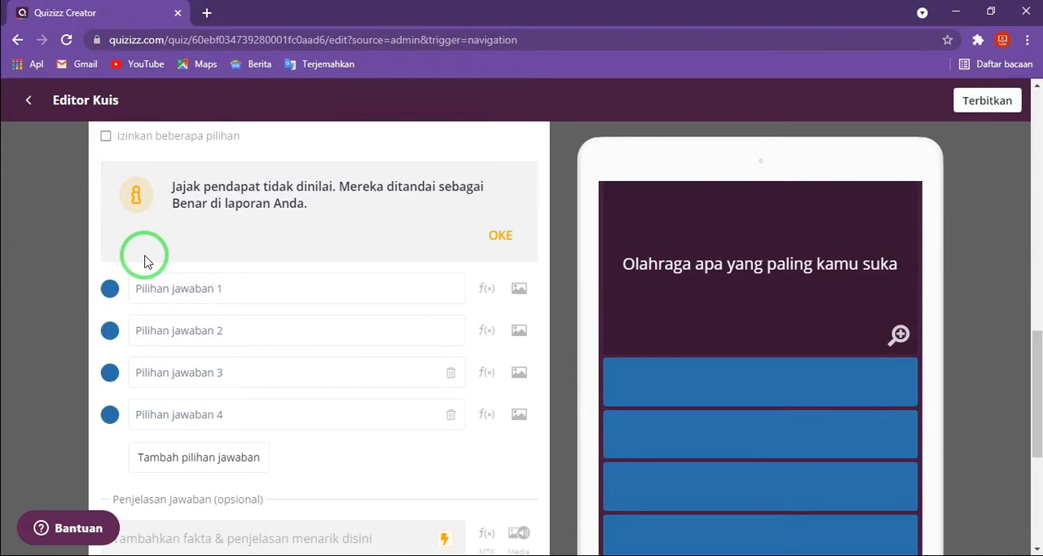
pyautogui.click(172, 290)
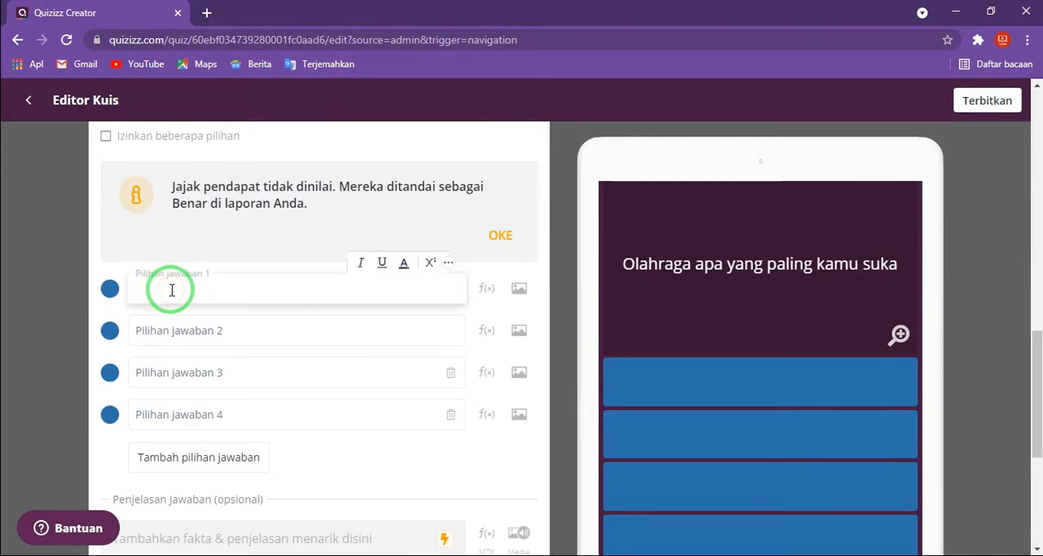
pyautogui.write('Sepak Bola')
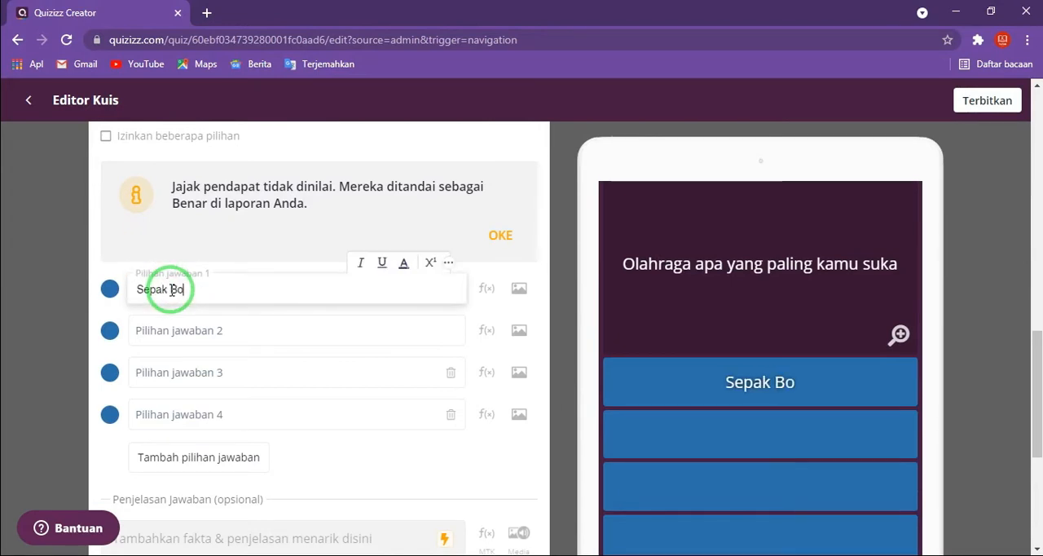
pyautogui.click(174, 326)
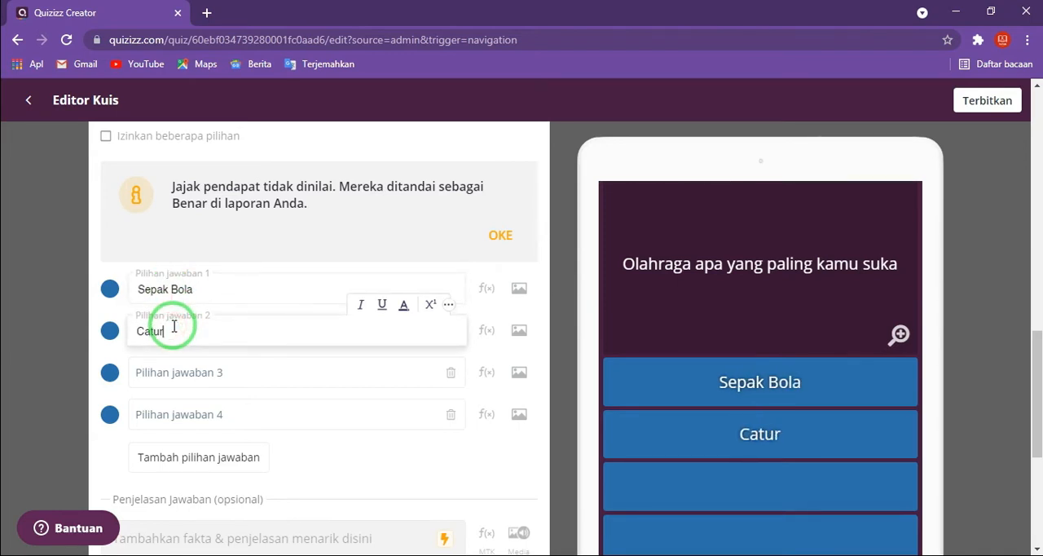
pyautogui.click(173, 384)
pyautogui.write('Rena')
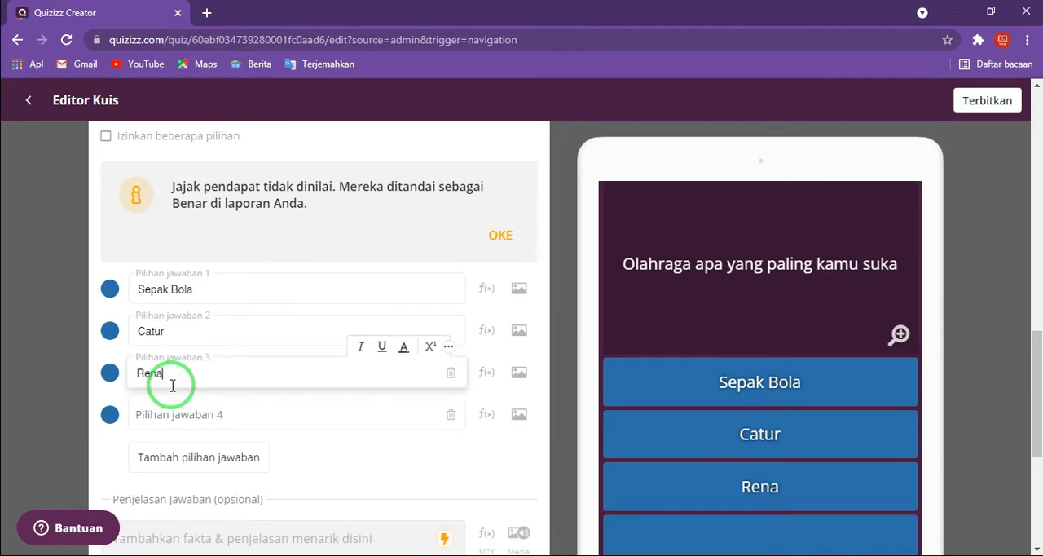
pyautogui.write('ng')
# - Enter "Lari pagi" as the fourth answer option of question 4
pyautogui.click(171, 425)
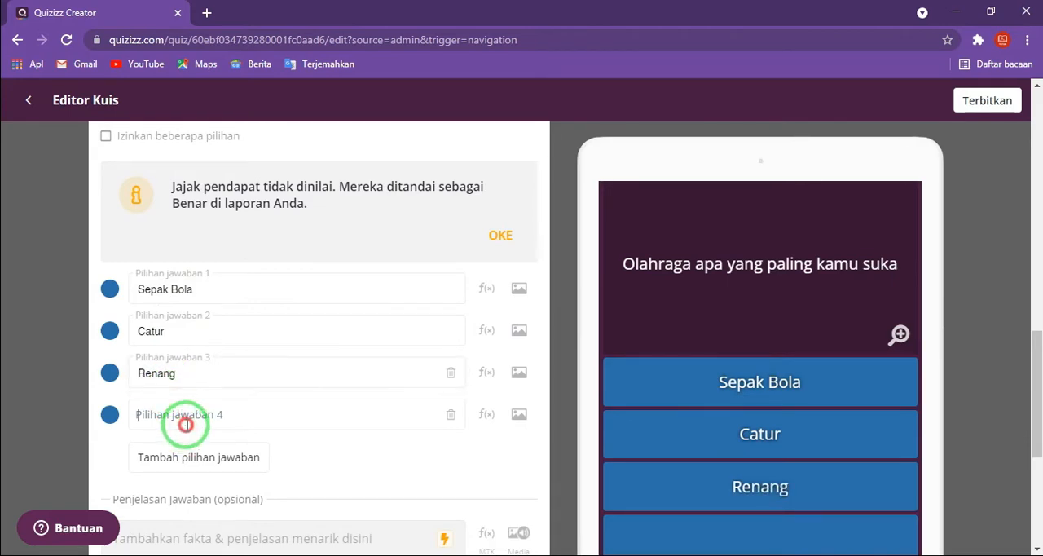
pyautogui.write('Lari pa')
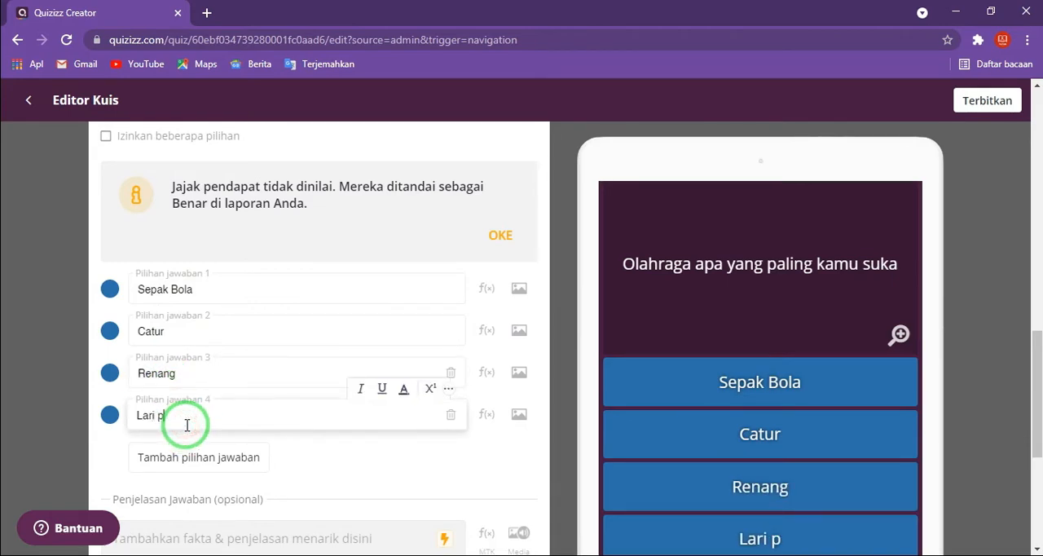
pyautogui.press('BackSpace')
pyautogui.press('BackSpace')
pyautogui.write('Lag')
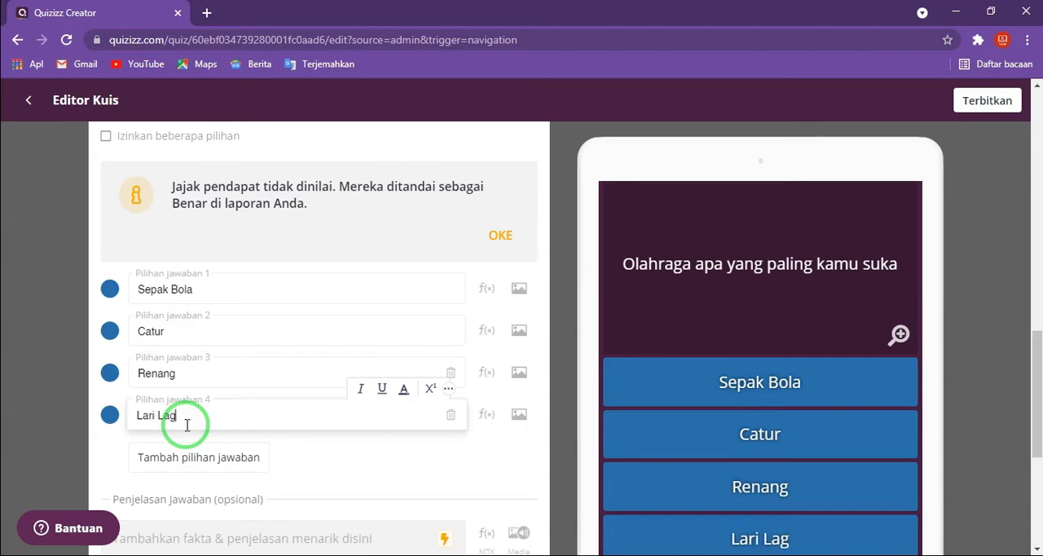
pyautogui.press('BackSpace')
pyautogui.press('BackSpace')
pyautogui.press('BackSpace')
pyautogui.write('pagi')
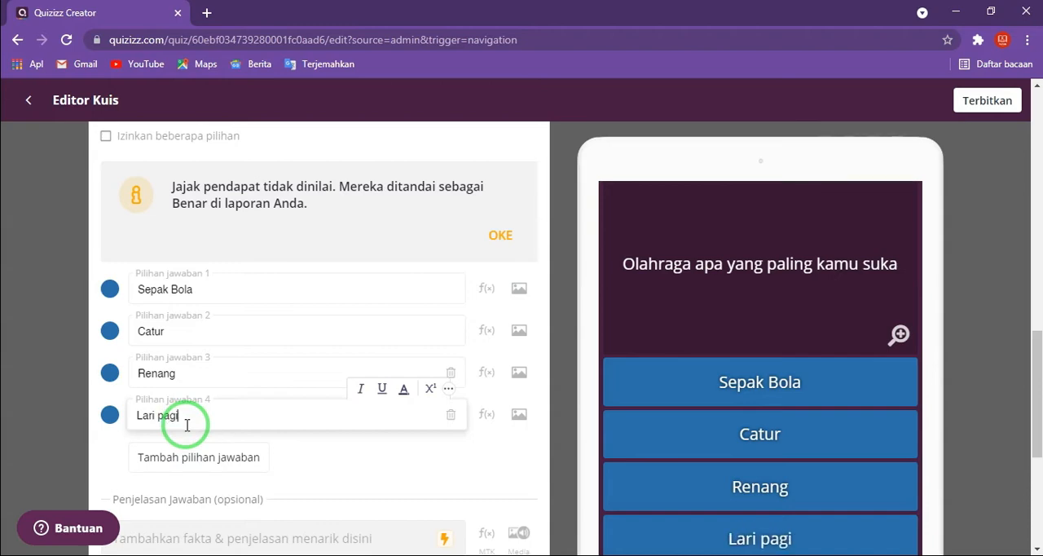
# - Add a fifth answer option "Jalan Sehat" to question 4
pyautogui.click(167, 455)
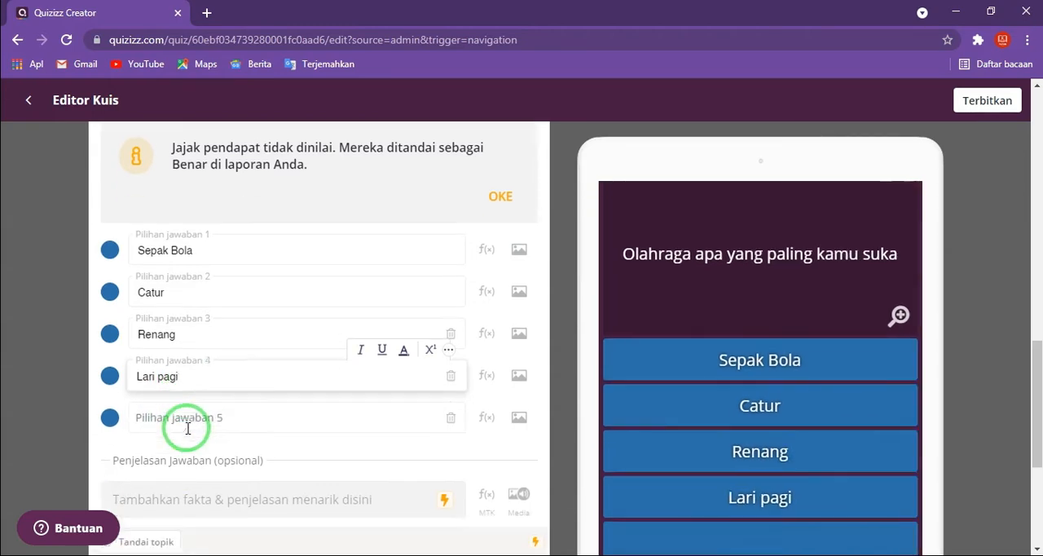
pyautogui.click(193, 383)
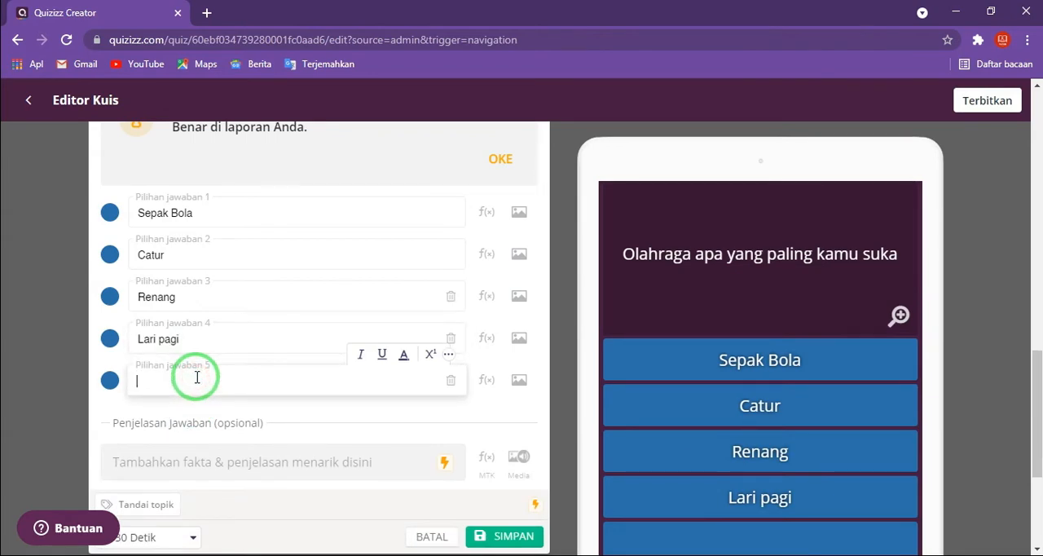
pyautogui.write('Jalan')
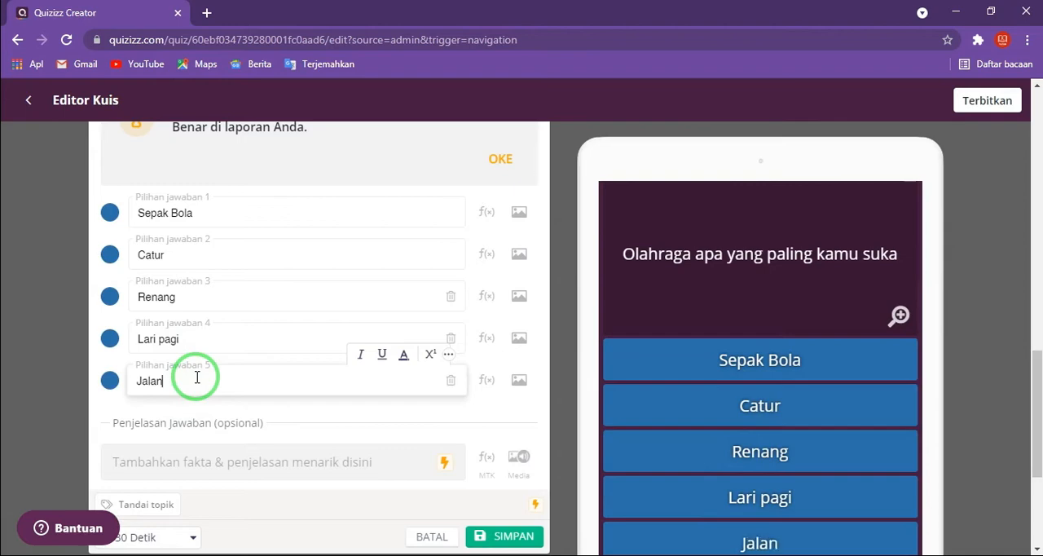
pyautogui.write(' Sehat')
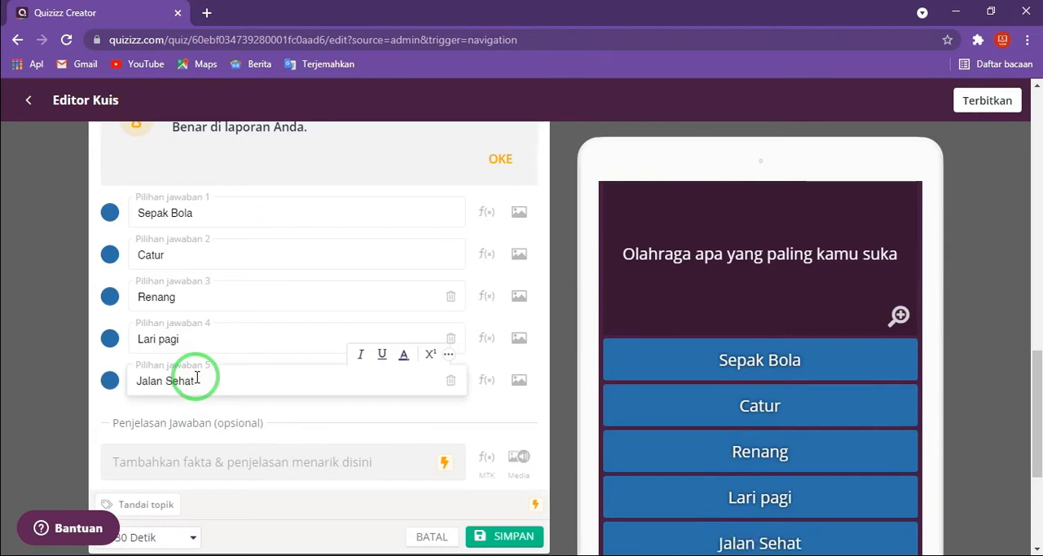
# - Keep the time allotted for question 4 at 30 Detik, check its entries and save the question
pyautogui.scroll(-1, 199, 374)
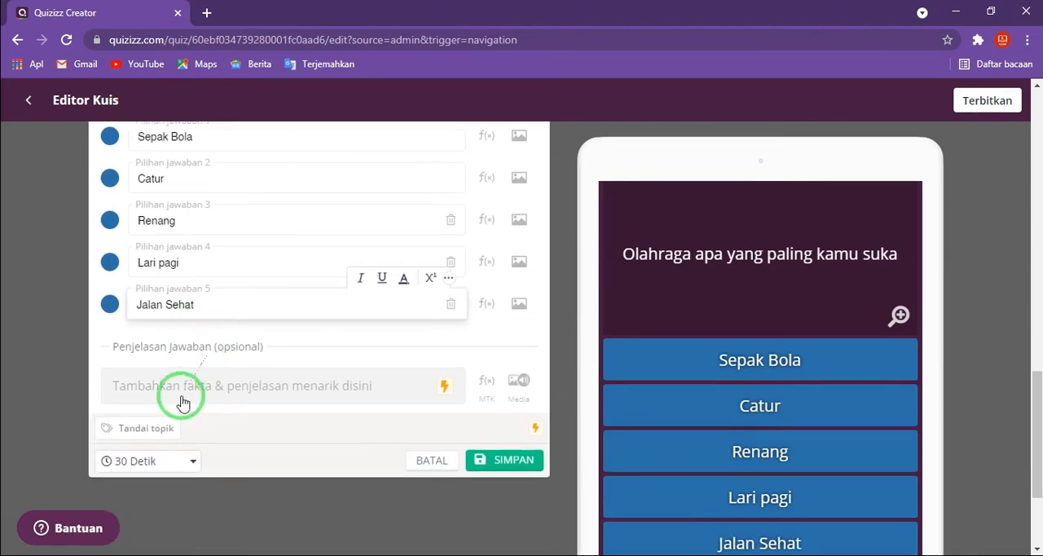
pyautogui.click(181, 462)
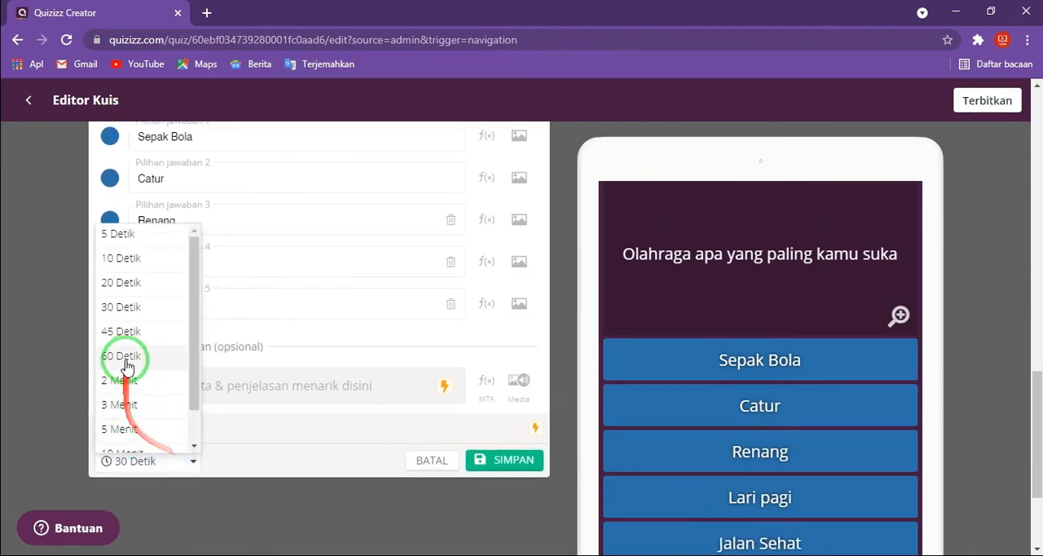
pyautogui.click(136, 312)
pyautogui.click(498, 460)
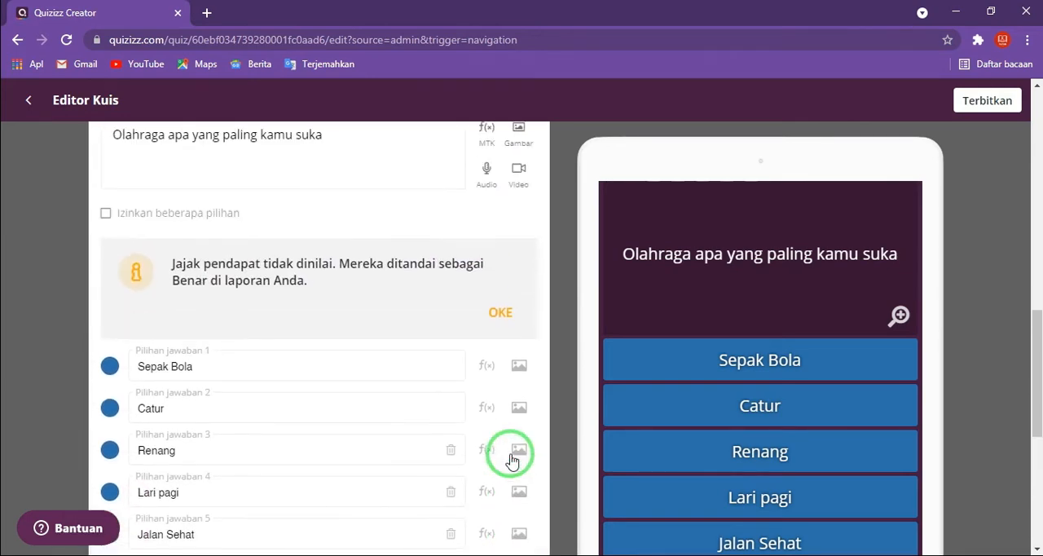
pyautogui.scroll(-4, 431, 339)
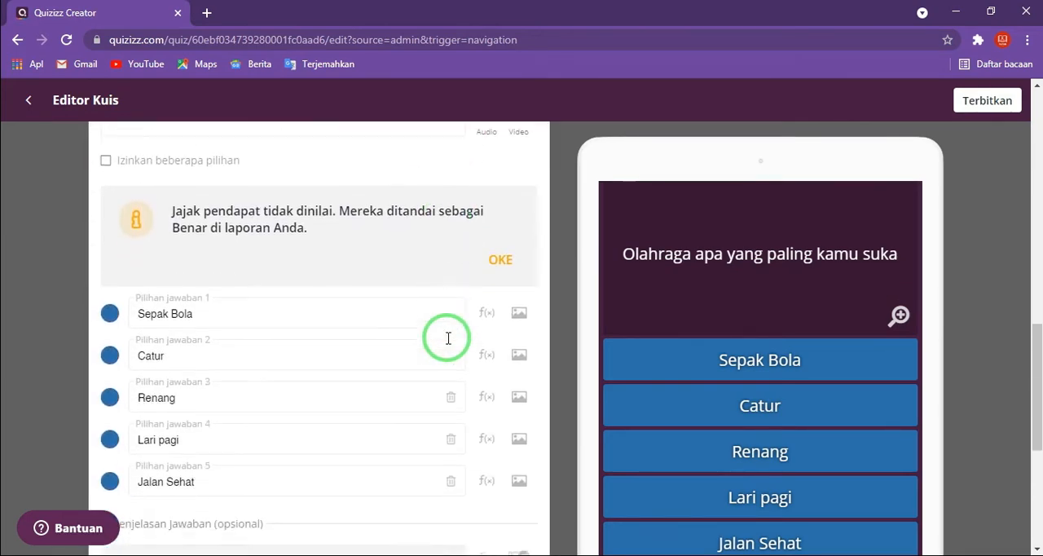
pyautogui.scroll(-3, 447, 337)
pyautogui.click(500, 461)
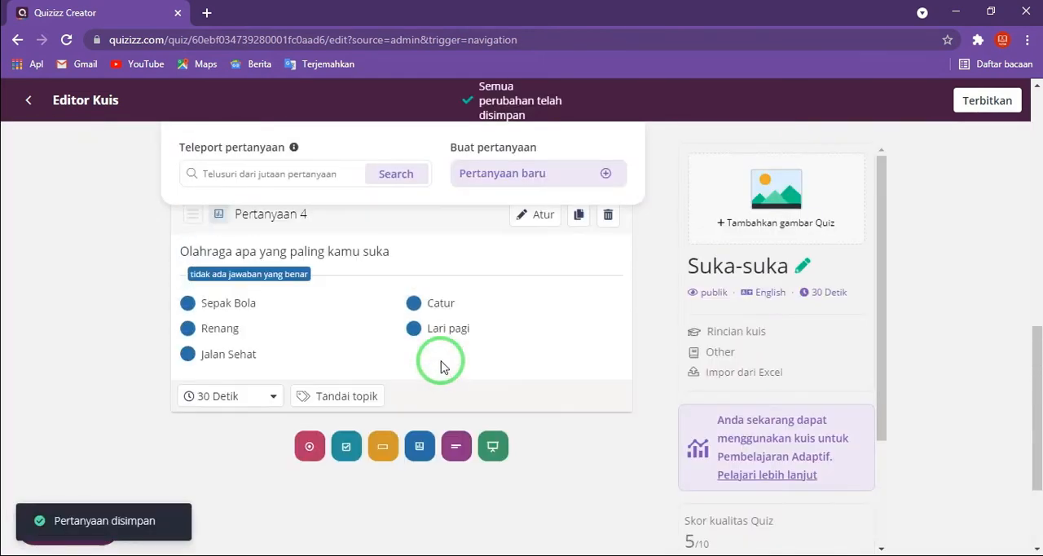
# - Add an essay question as question 5 and open the image upload for its question text
pyautogui.scroll(4, 440, 366)
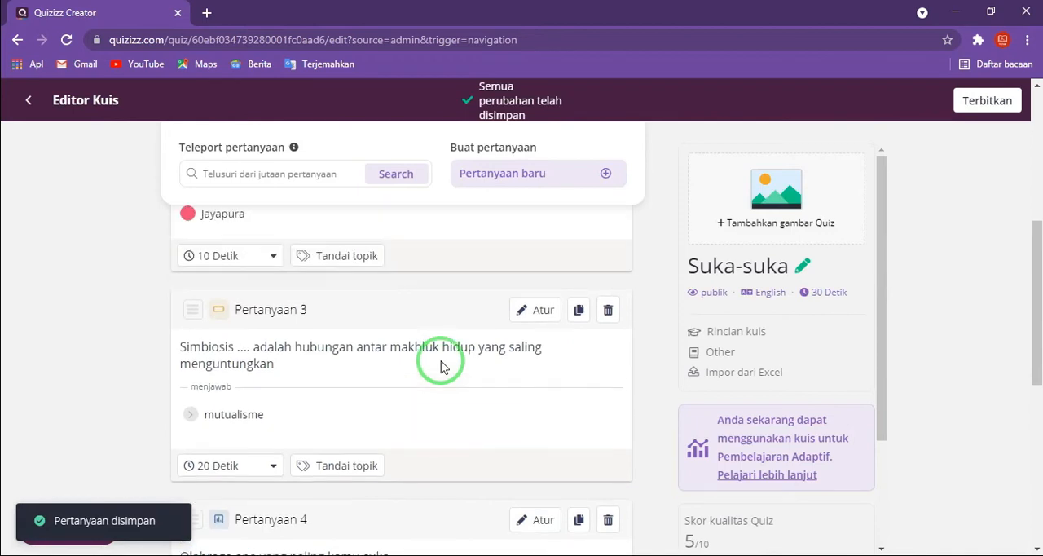
pyautogui.scroll(-4, 440, 367)
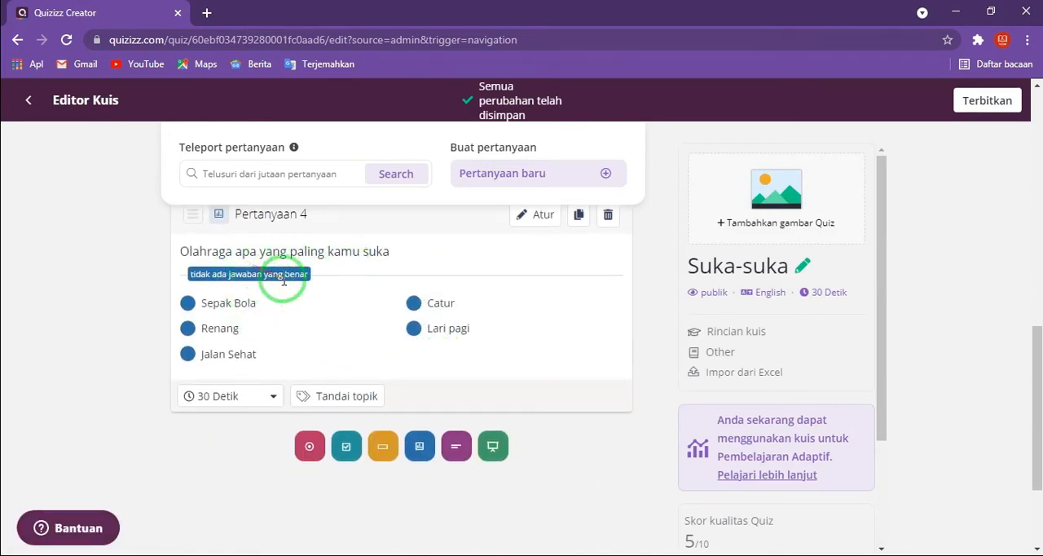
pyautogui.click(454, 448)
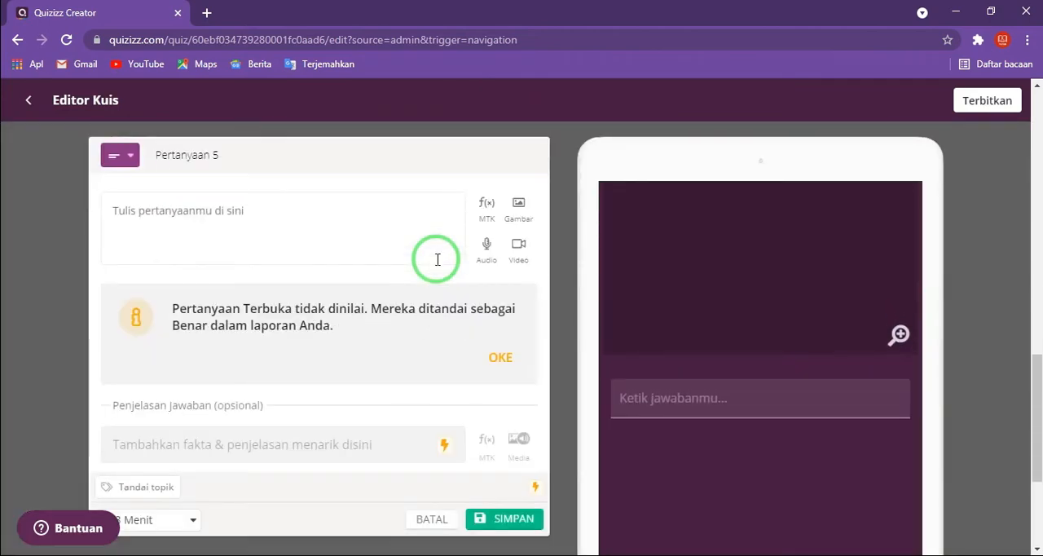
pyautogui.click(252, 239)
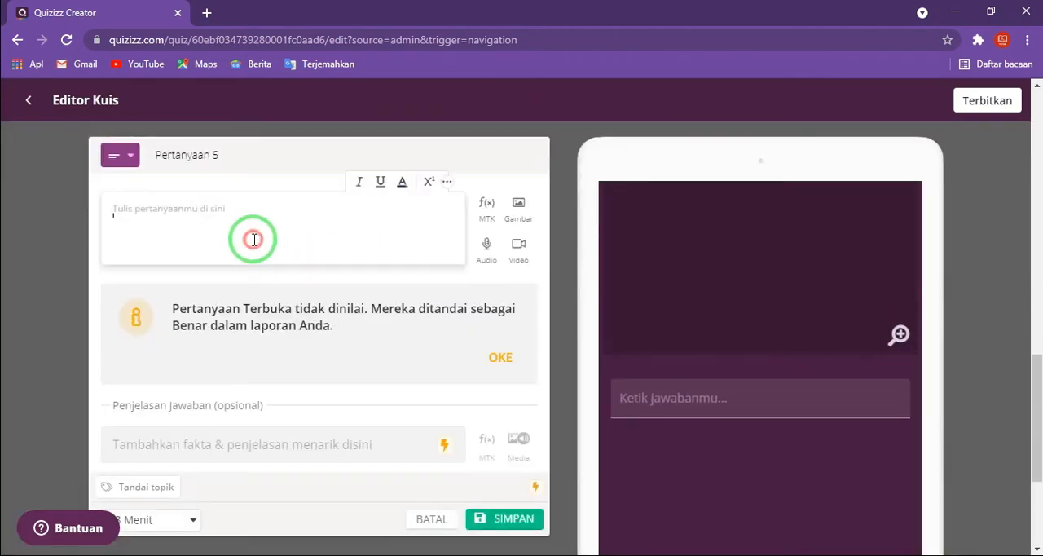
pyautogui.click(519, 205)
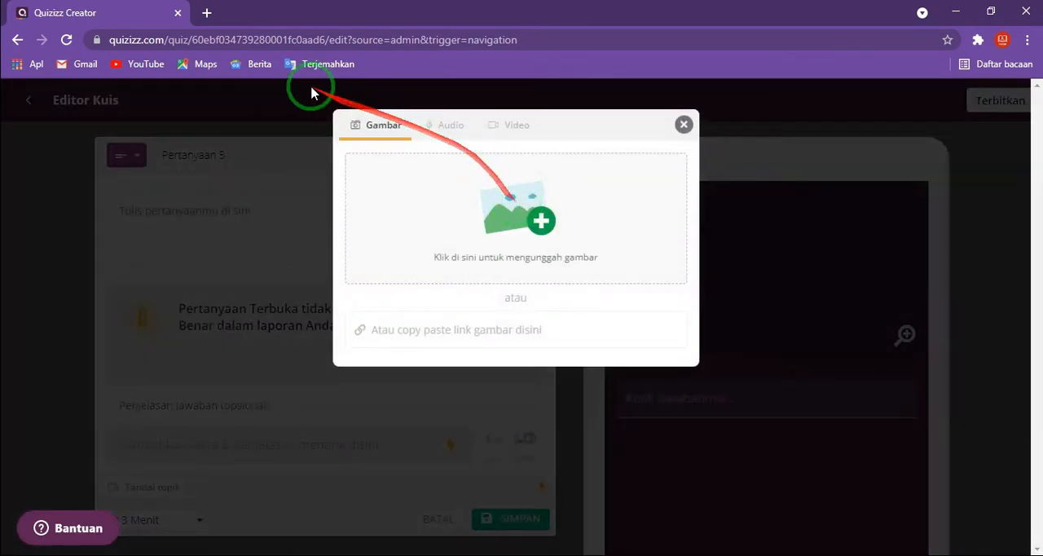
# - Open images.google.com while keeping the quiz editor open, and search for images of "sapi"
pyautogui.click(207, 13)
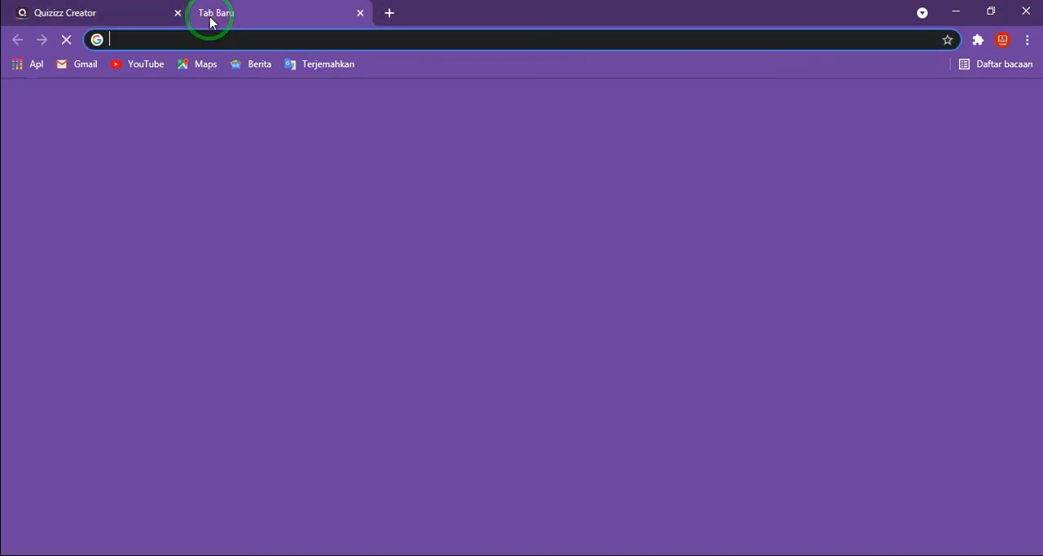
pyautogui.write('ima')
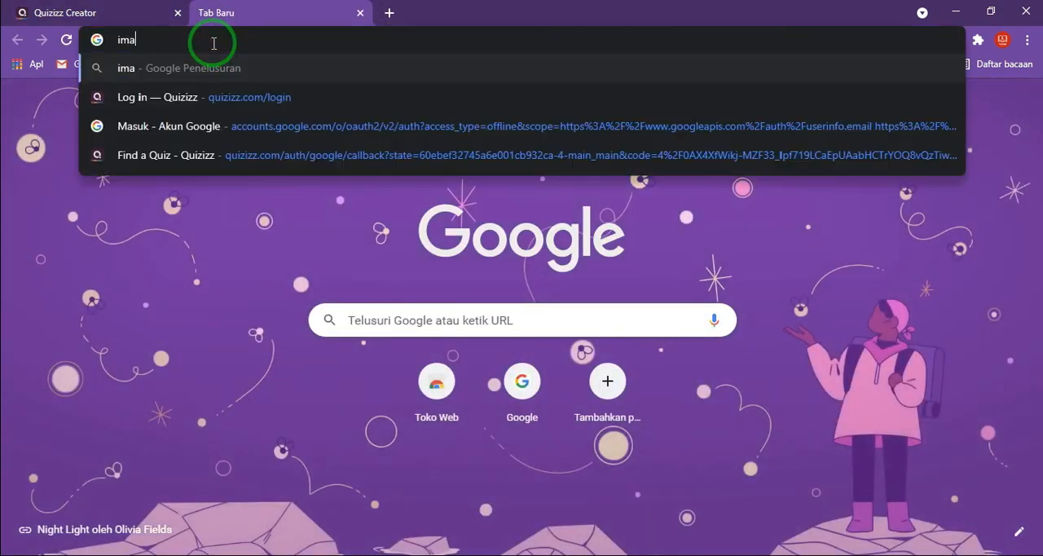
pyautogui.write('ges.google.com')
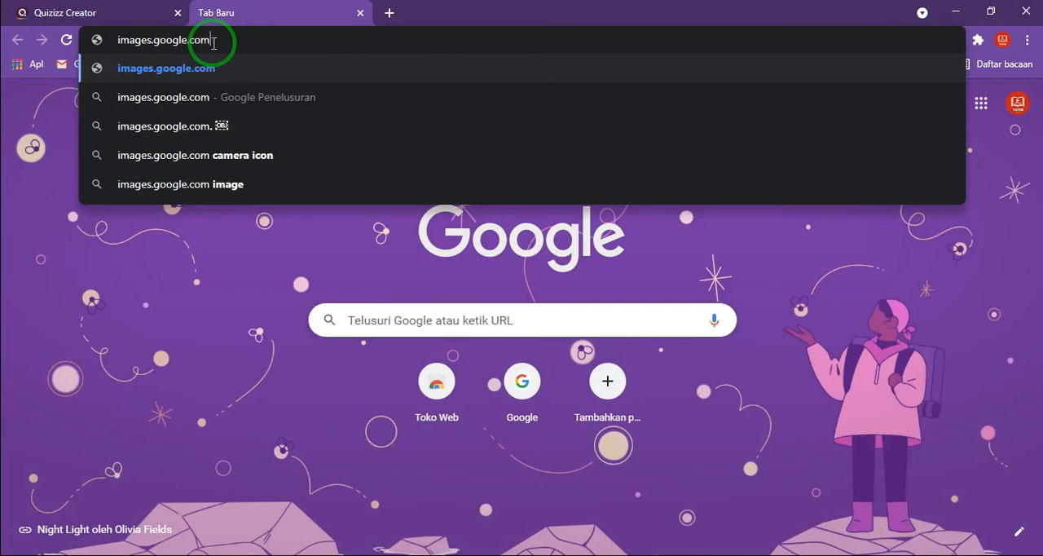
pyautogui.press('Return')
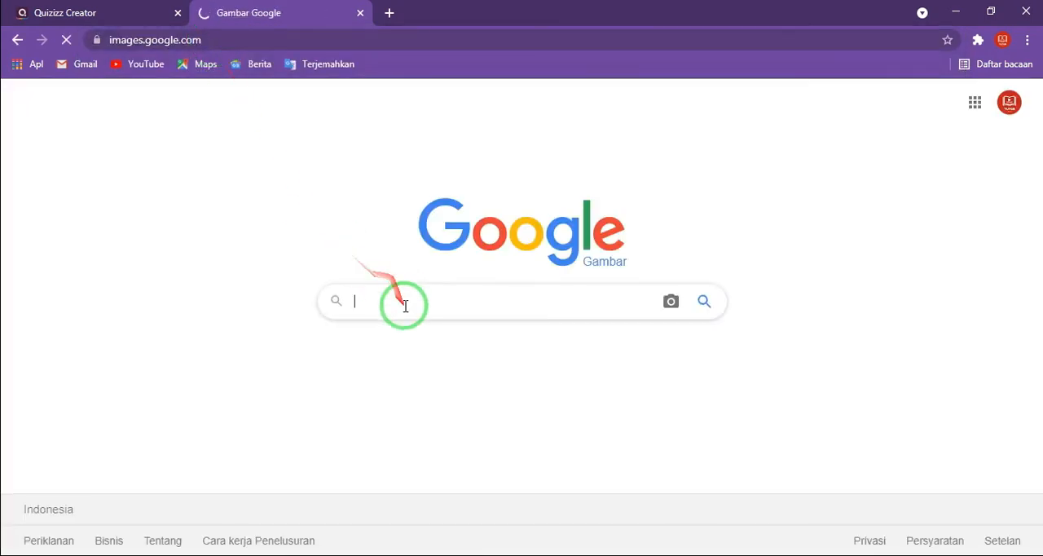
pyautogui.click(405, 305)
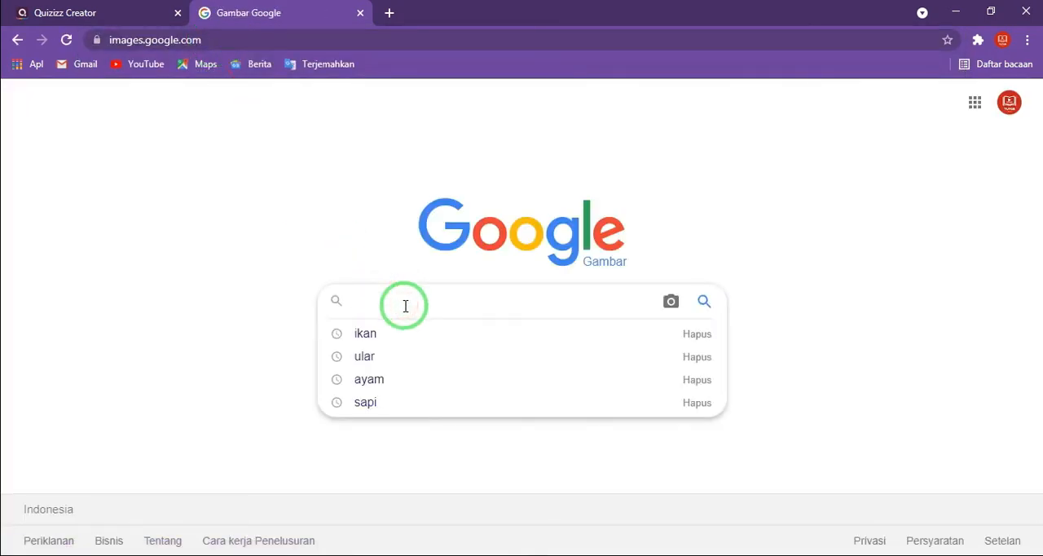
pyautogui.click(379, 400)
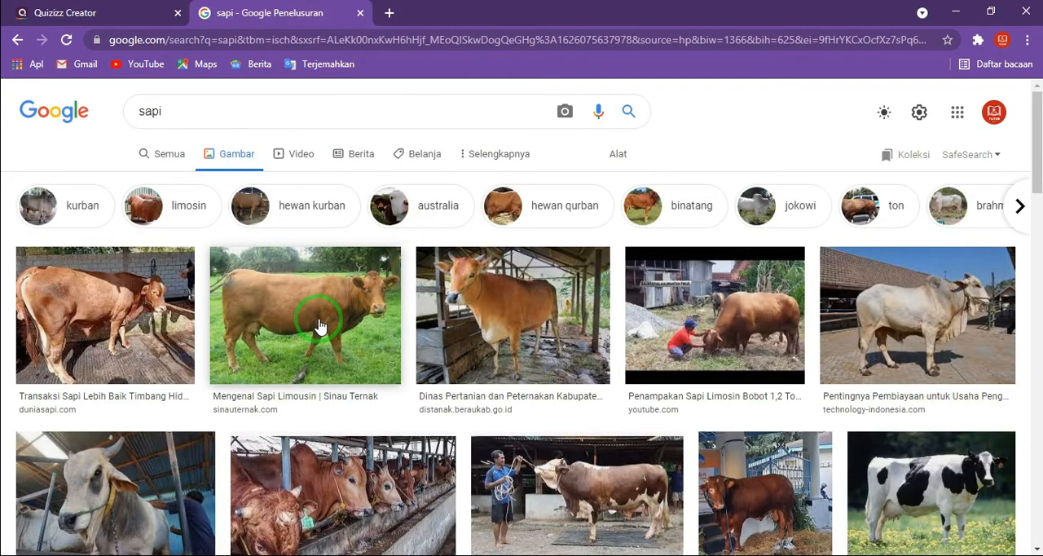
# - Open the duniasapi.com picture "Sapi Madura Adalah Hewan Ternak" from the results and copy its image address
pyautogui.scroll(-3, 326, 322)
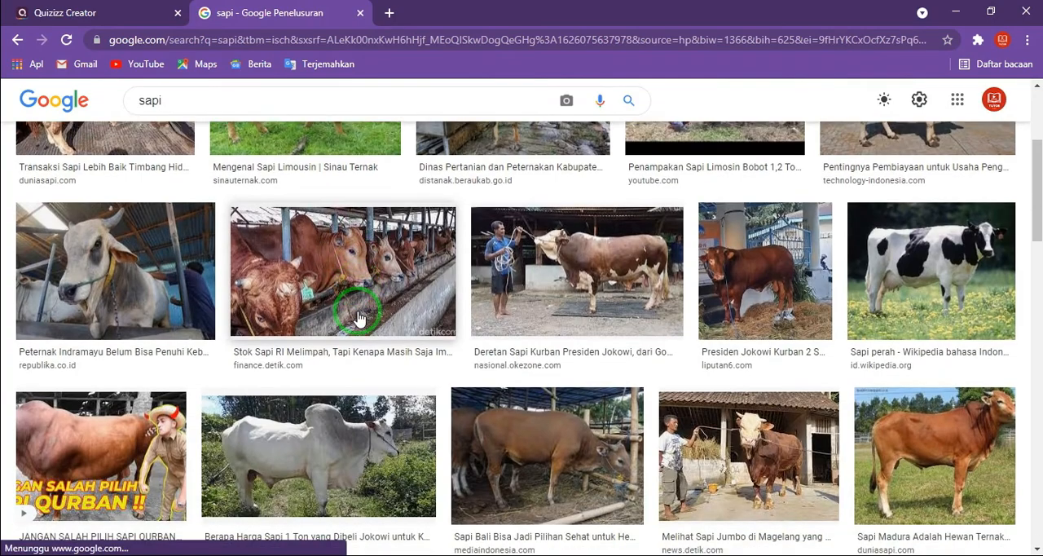
pyautogui.scroll(-1, 977, 440)
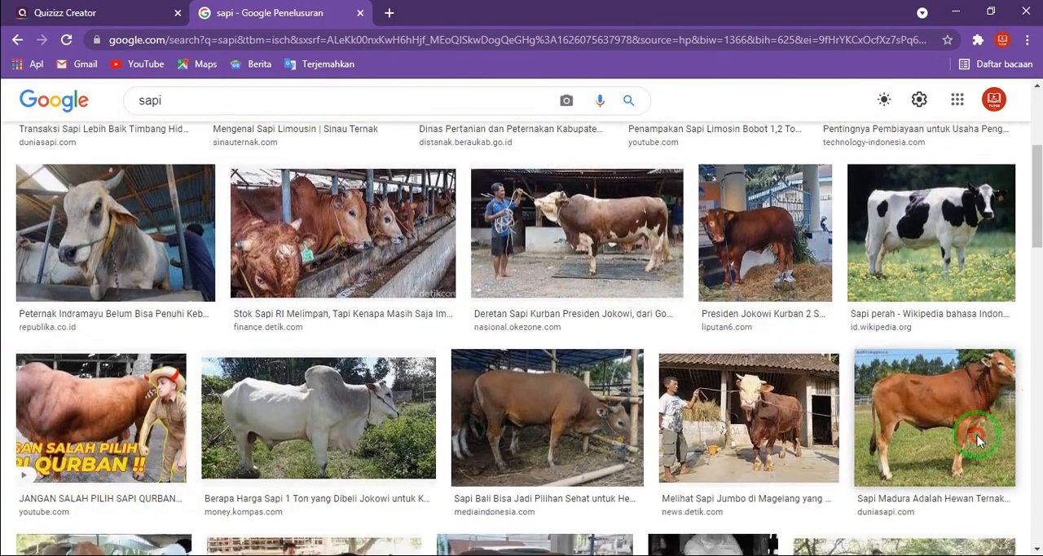
pyautogui.click(977, 440)
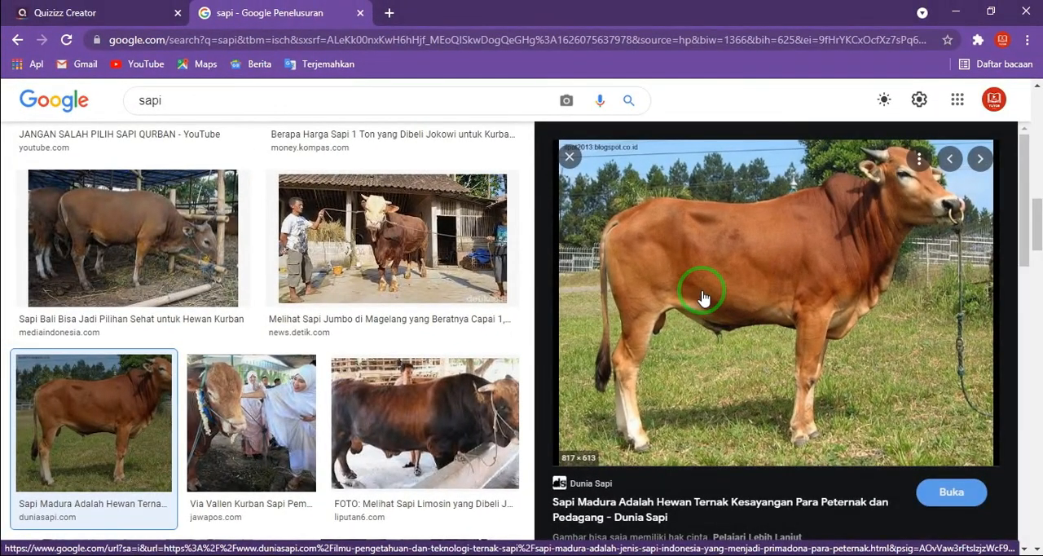
pyautogui.moveTo(703, 298); pyautogui.dragTo(740, 302)
pyautogui.rightClick(740, 302)
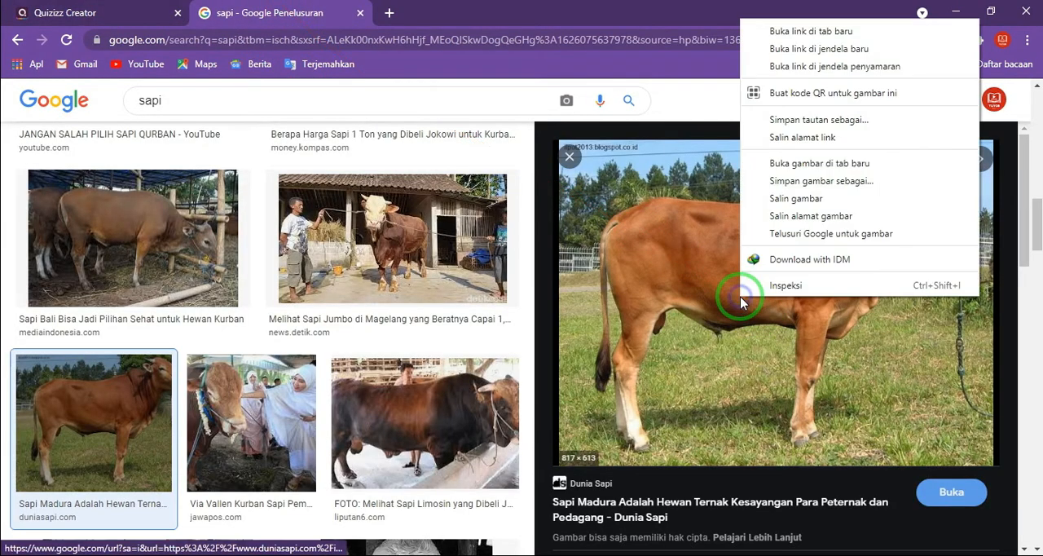
pyautogui.click(780, 217)
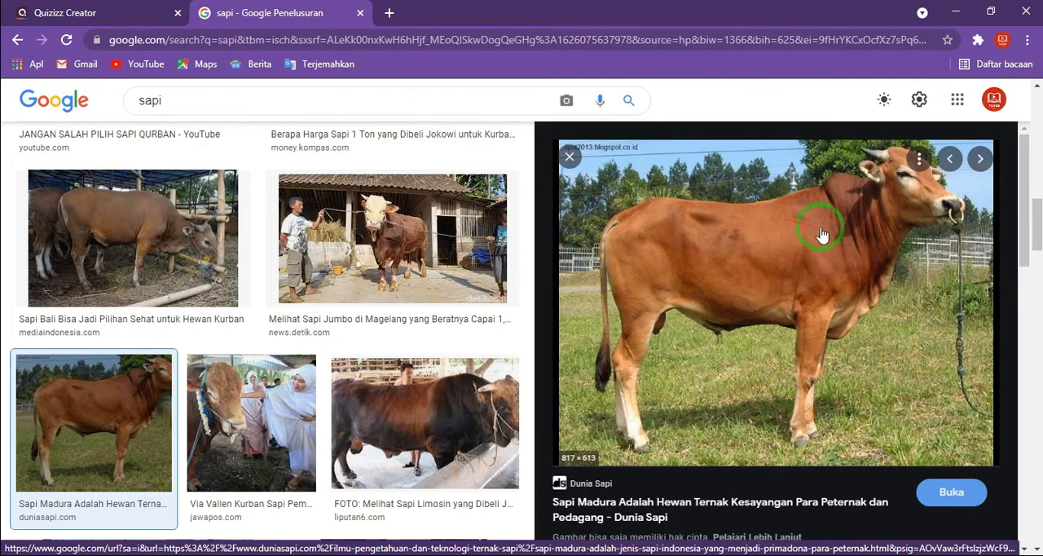
# - Return to the Quizizz editor and attach the cow picture to question 5 using the copied image link
pyautogui.click(109, 10)
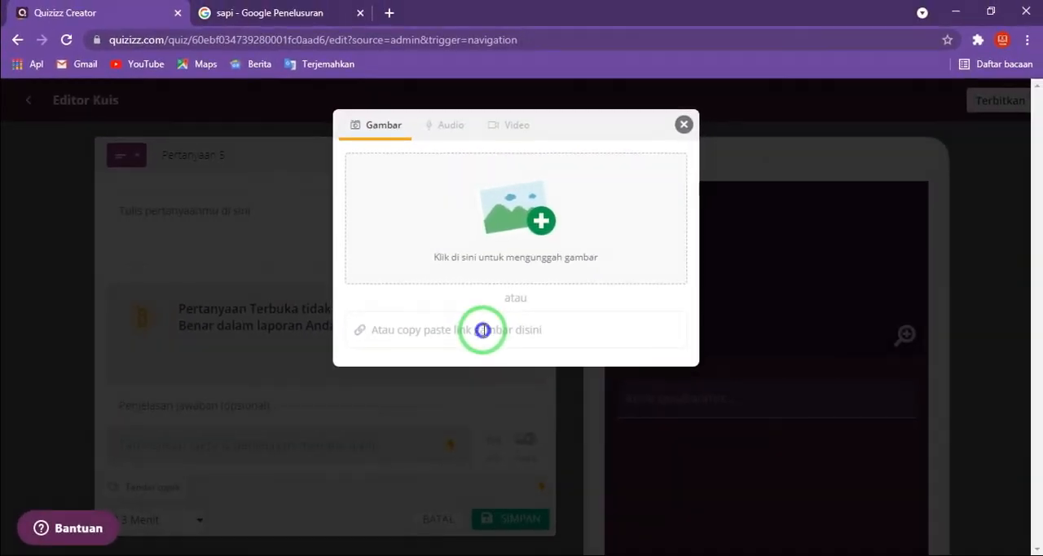
pyautogui.rightClick(574, 288)
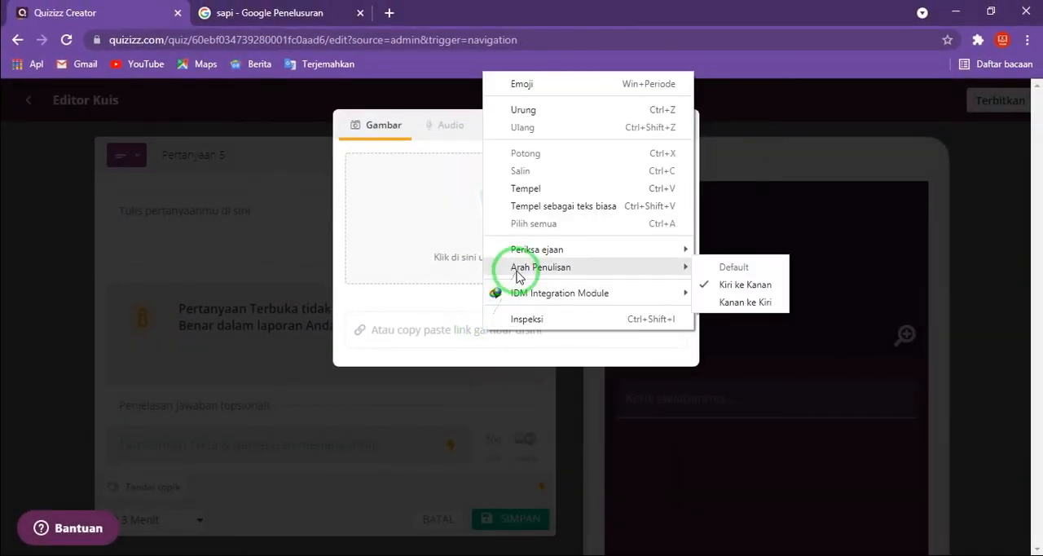
pyautogui.click(526, 189)
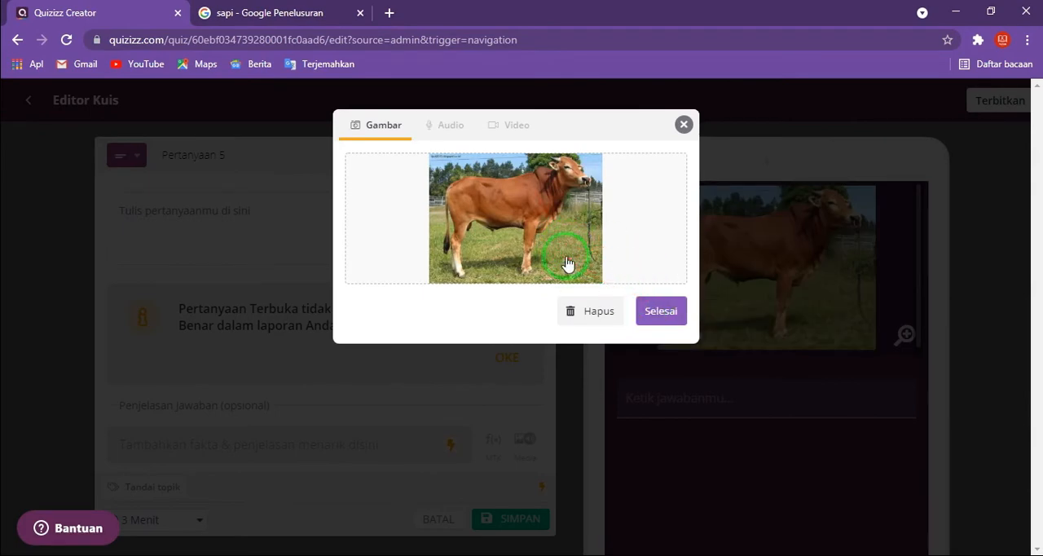
pyautogui.click(648, 310)
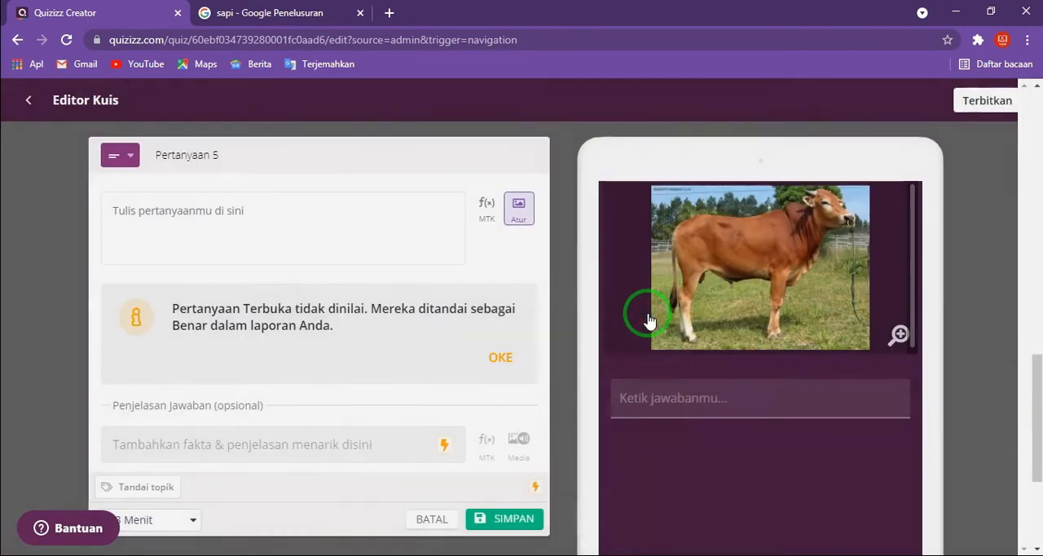
# - Enter "Sapi termasuk hewan mamalia." as the opening sentence of question 5's text
pyautogui.click(239, 220)
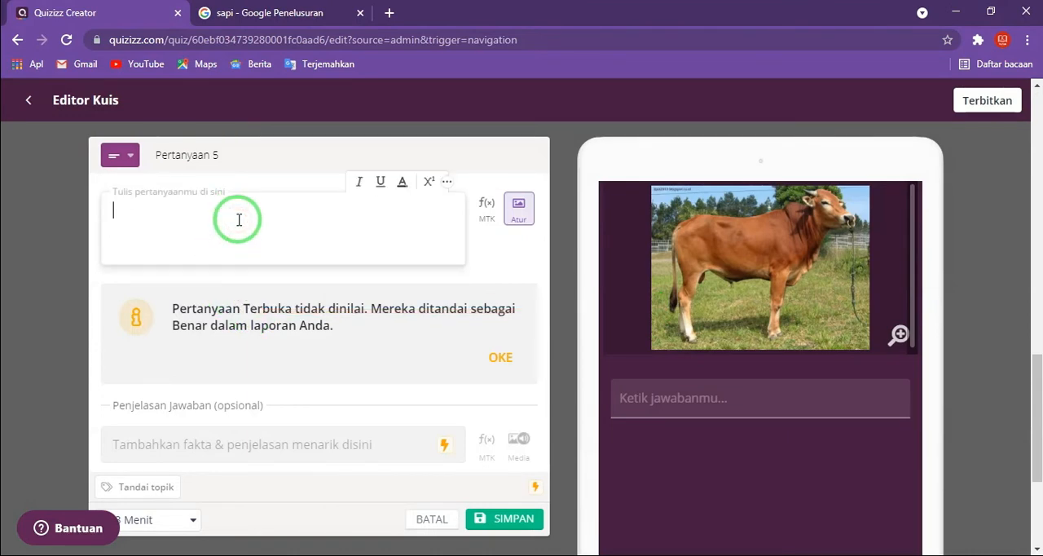
pyautogui.write('S')
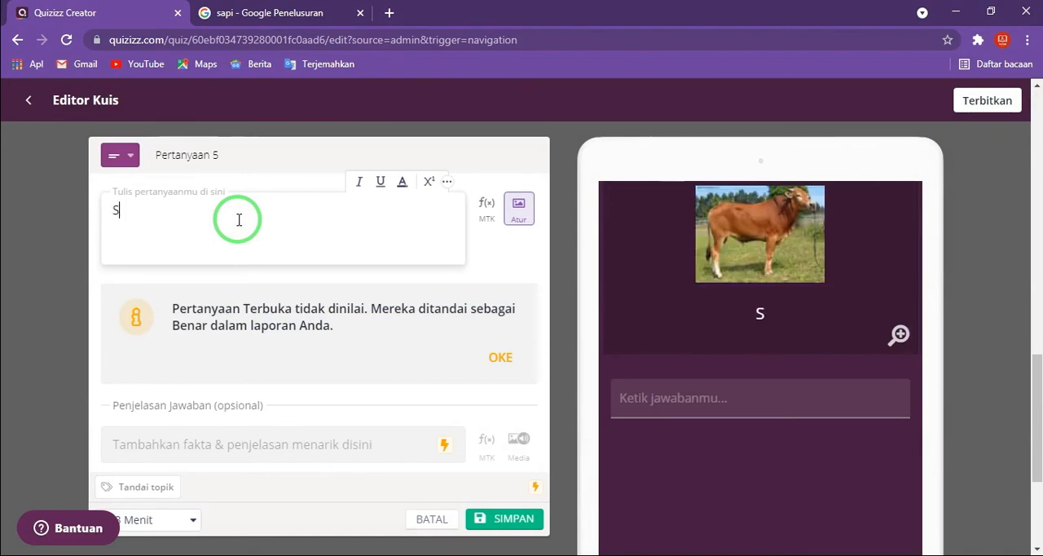
pyautogui.write('api termasuk hea')
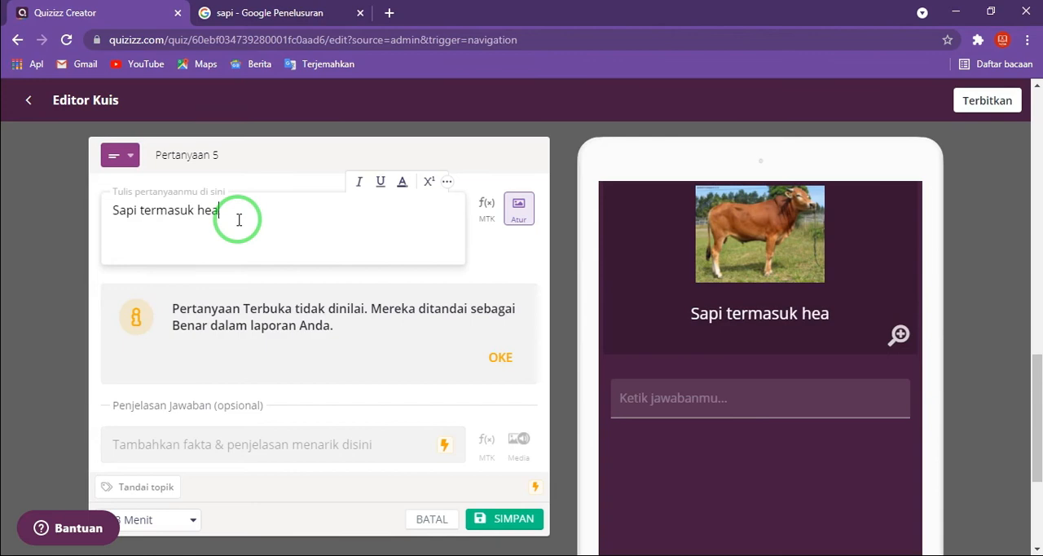
pyautogui.press('BackSpace')
pyautogui.write('wana')
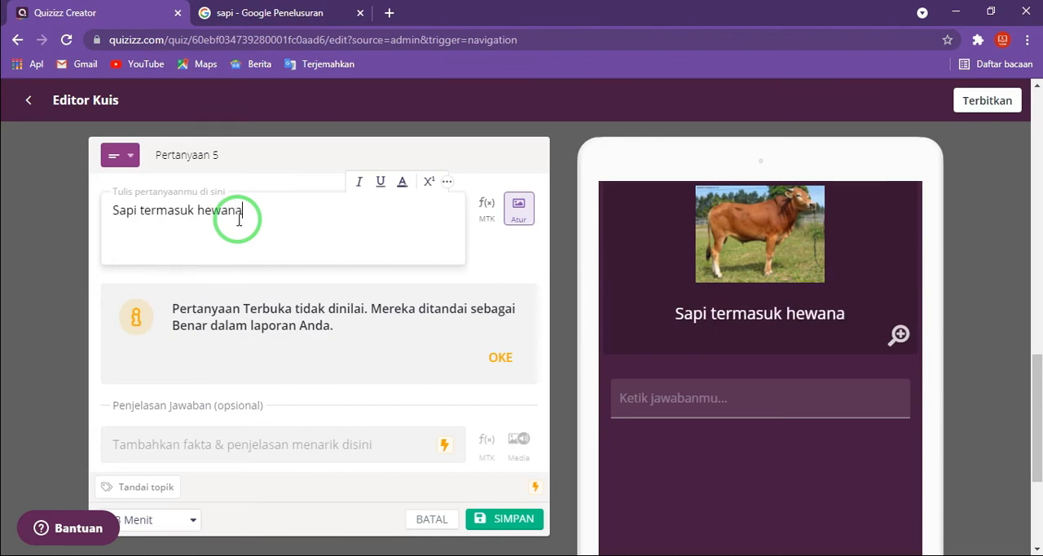
pyautogui.press('BackSpace')
pyautogui.write('maami')
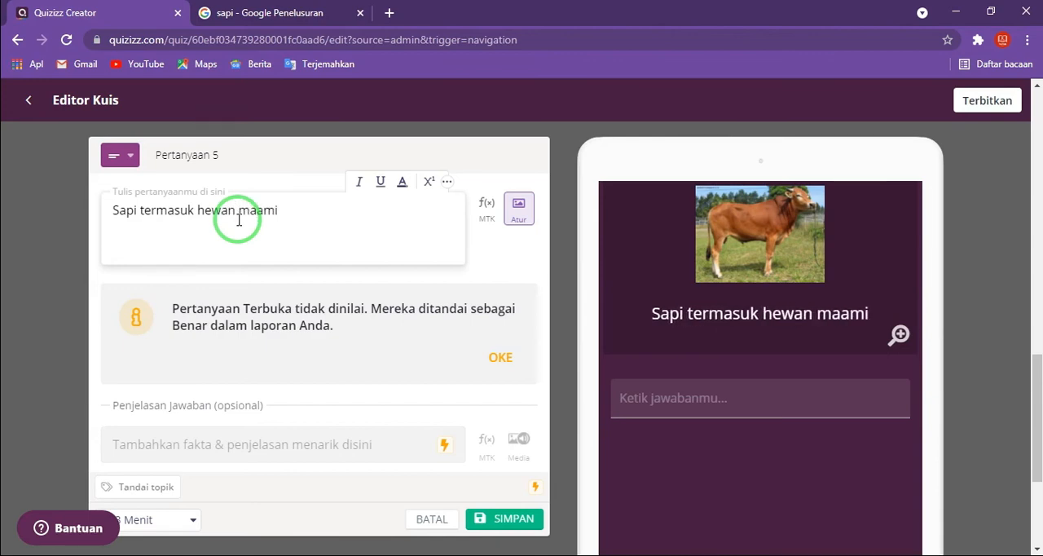
pyautogui.press('BackSpace')
pyautogui.press('BackSpace')
pyautogui.press('BackSpace')
pyautogui.write('malia')
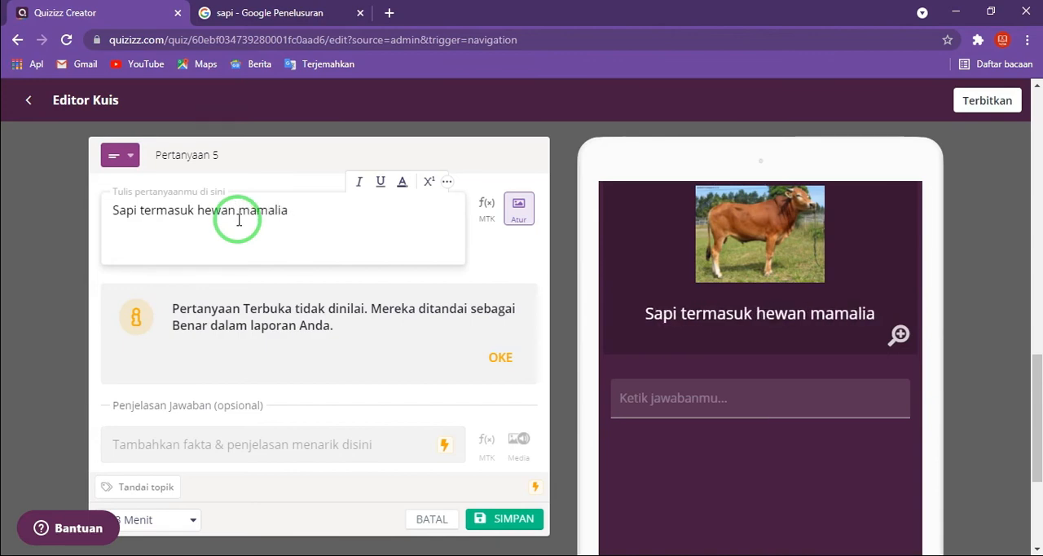
pyautogui.write('.')
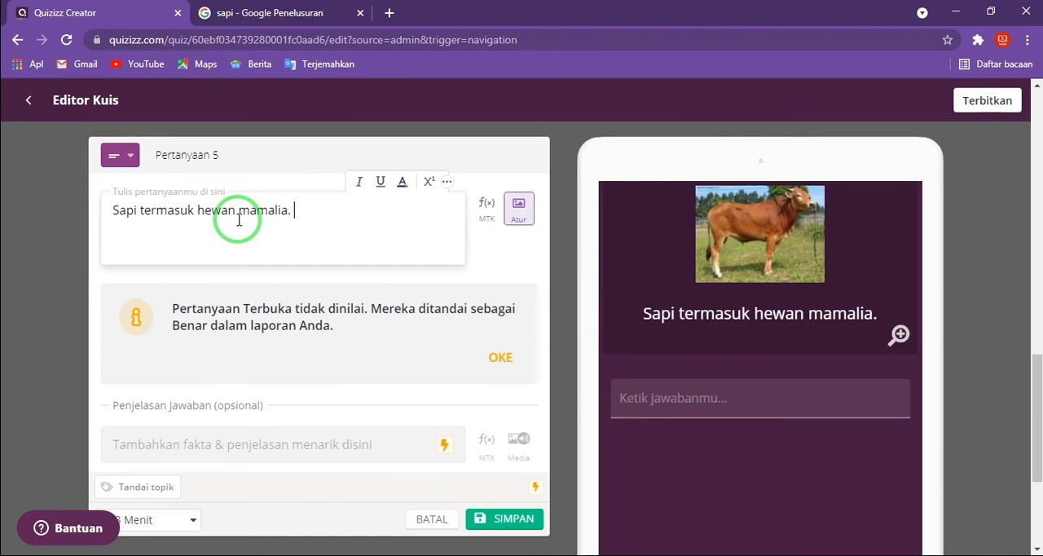
pyautogui.write(' Apakah')
pyautogui.press('BackSpace')
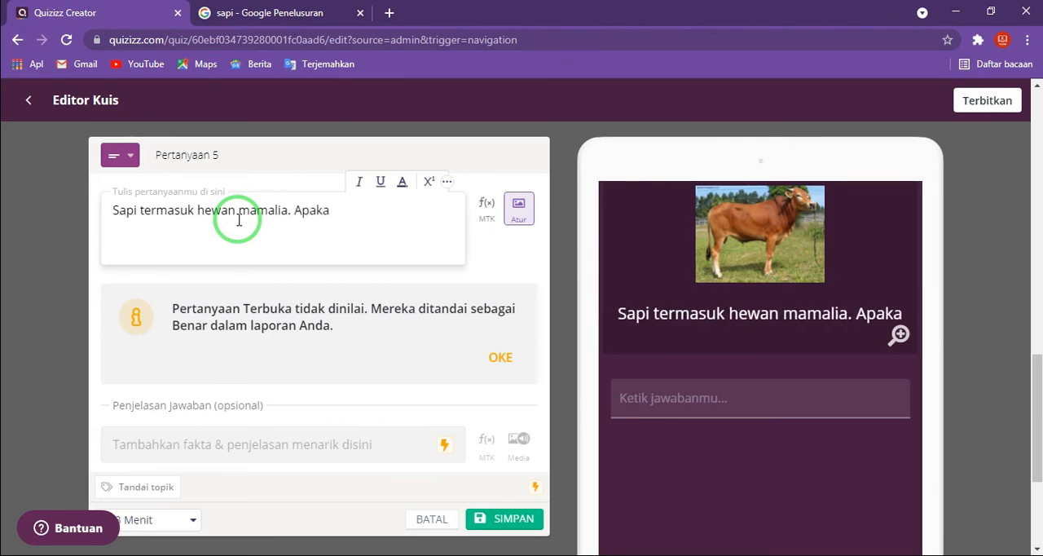
pyautogui.press('BackSpace')
pyautogui.press('BackSpace')
pyautogui.press('BackSpace')
pyautogui.press('BackSpace')
pyautogui.write('sebut')
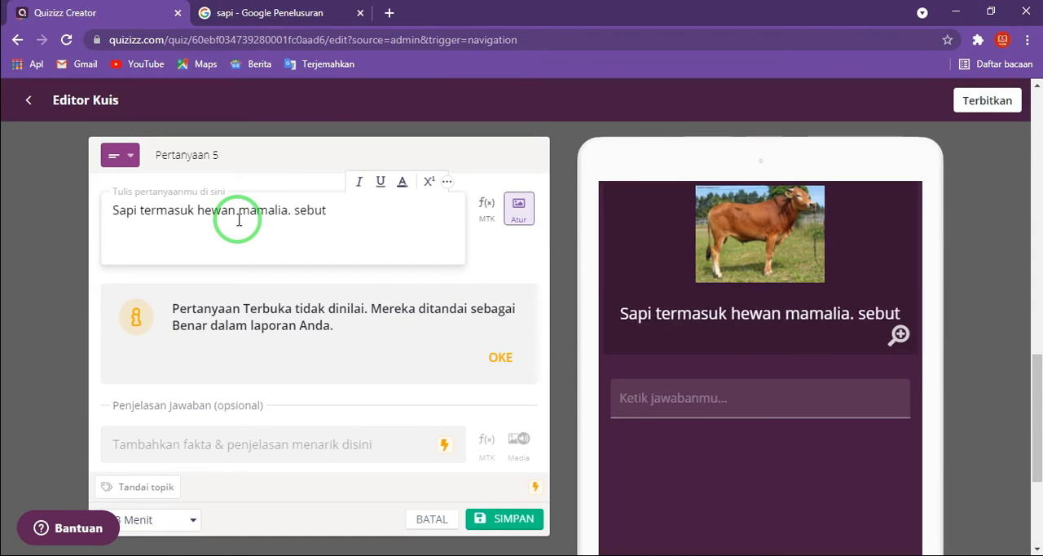
pyautogui.write('kan')
pyautogui.press('BackSpace')
pyautogui.press('BackSpace')
pyautogui.press('BackSpace')
pyautogui.press('BackSpace')
pyautogui.press('BackSpace')
pyautogui.press('BackSpace')
pyautogui.press('BackSpace')
pyautogui.press('BackSpace')
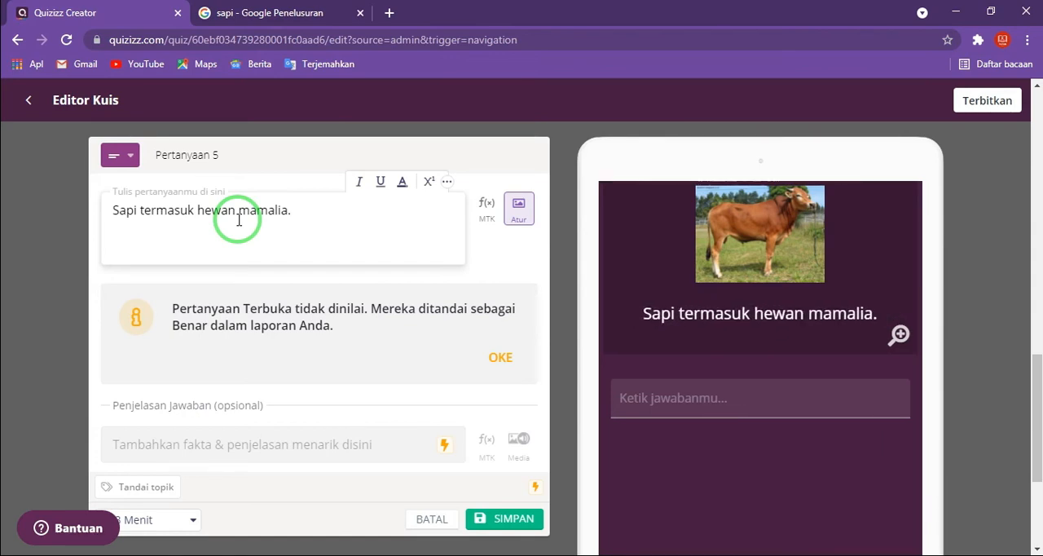
pyautogui.write('Mengapa sapi')
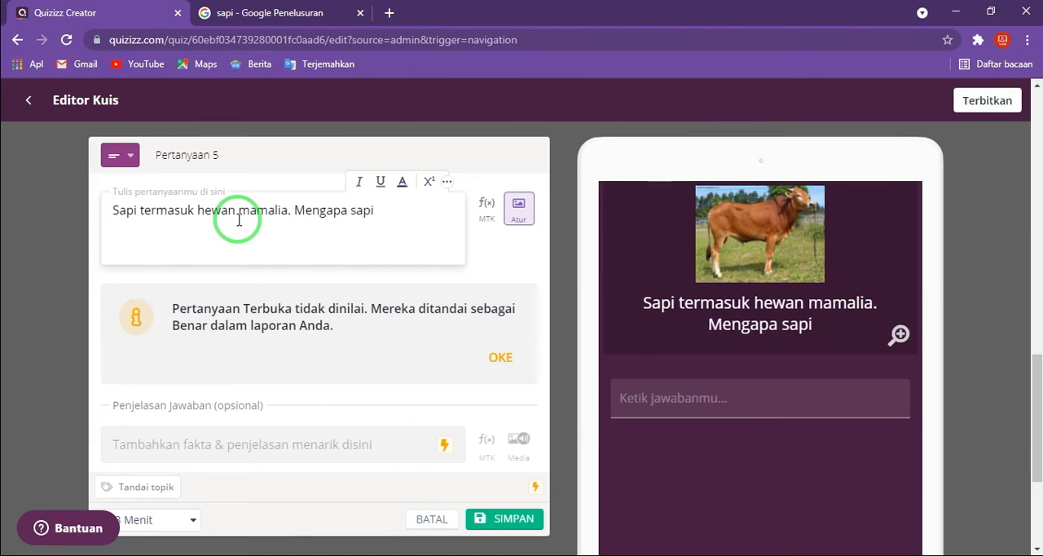
pyautogui.write(' disebut ju')
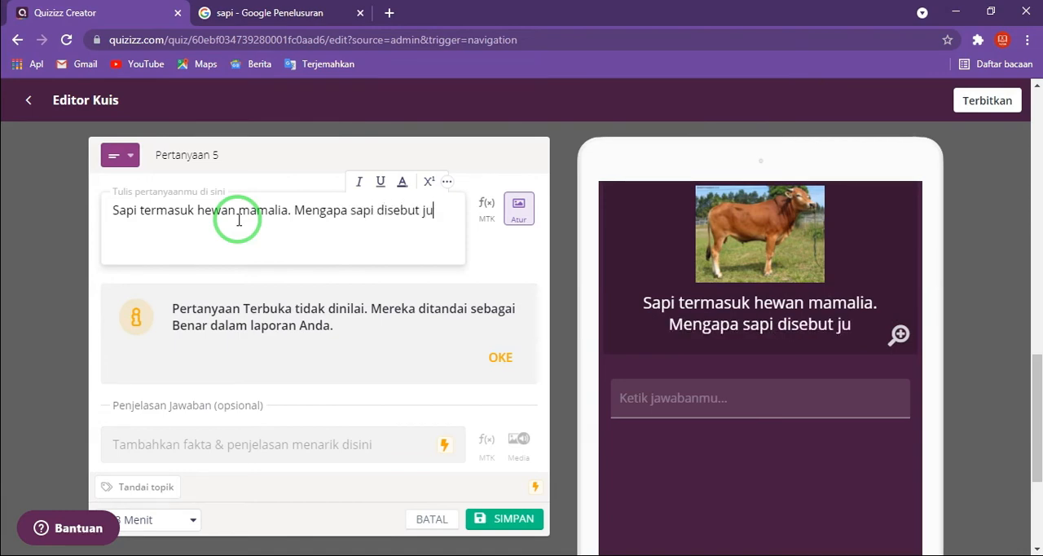
pyautogui.write('ga dengan ')
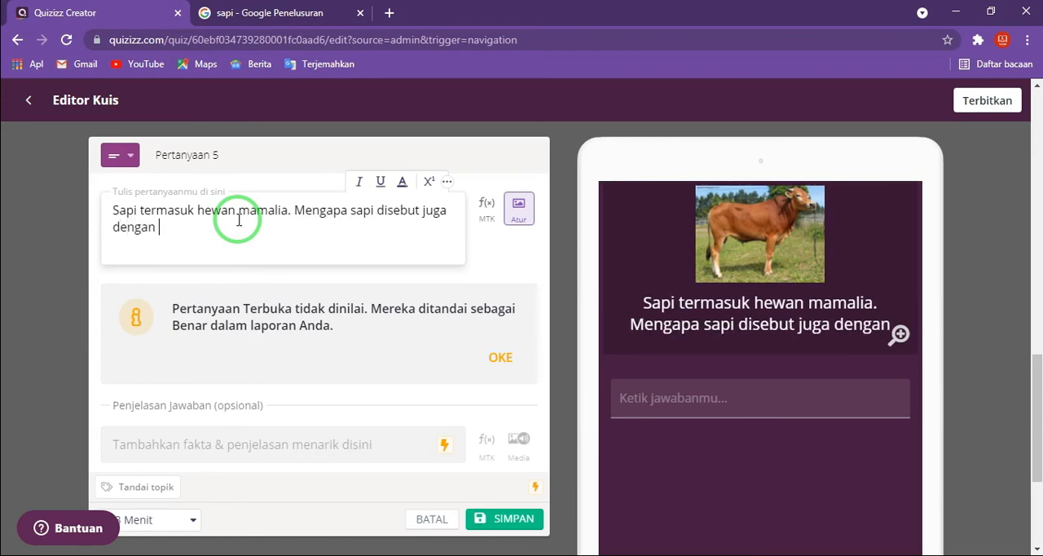
pyautogui.write('he')
pyautogui.press('BackSpace')
pyautogui.press('BackSpace')
pyautogui.press('BackSpace')
pyautogui.press('BackSpace')
pyautogui.press('BackSpace')
pyautogui.press('BackSpace')
pyautogui.press('BackSpace')
pyautogui.press('BackSpace')
pyautogui.press('BackSpace')
pyautogui.press('BackSpace')
pyautogui.press('BackSpace')
pyautogui.press('BackSpace')
pyautogui.press('BackSpace')
pyautogui.press('BackSpace')
pyautogui.press('BackSpace')
pyautogui.press('BackSpace')
pyautogui.press('BackSpace')
pyautogui.press('BackSpace')
pyautogui.press('BackSpace')
pyautogui.press('BackSpace')
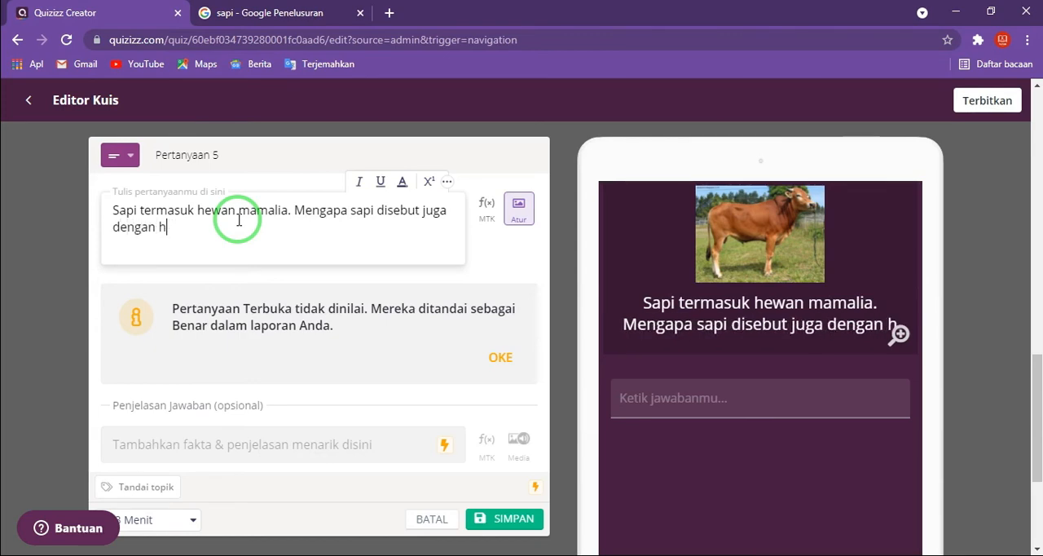
pyautogui.press('BackSpace')
pyautogui.press('BackSpace')
pyautogui.press('BackSpace')
pyautogui.press('BackSpace')
pyautogui.press('BackSpace')
pyautogui.press('BackSpace')
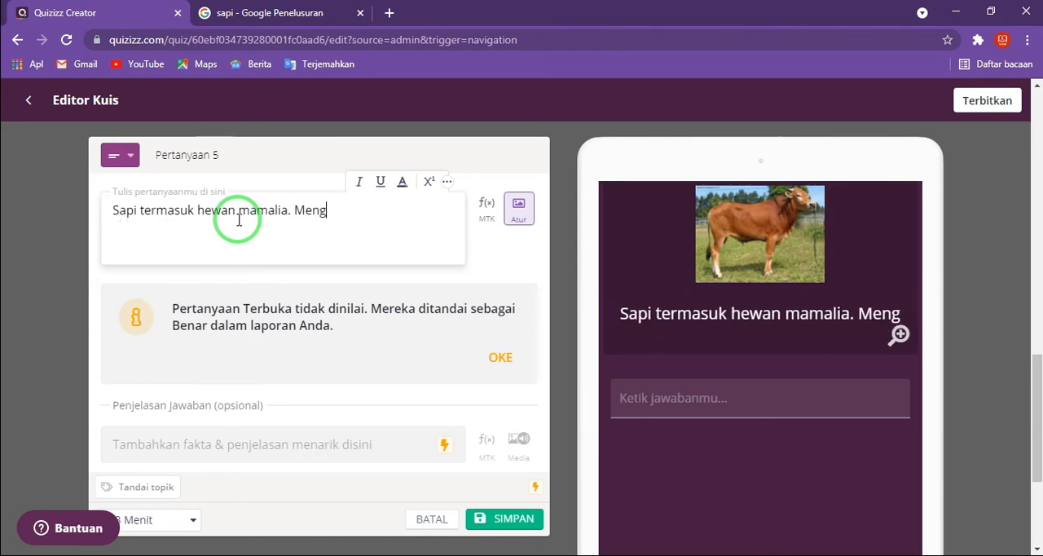
# - Complete question 5's text with "Berikan alasanmu, mengapa sapi disebut dengan hewan mamalia?" after the opening sentence
pyautogui.write('Beri')
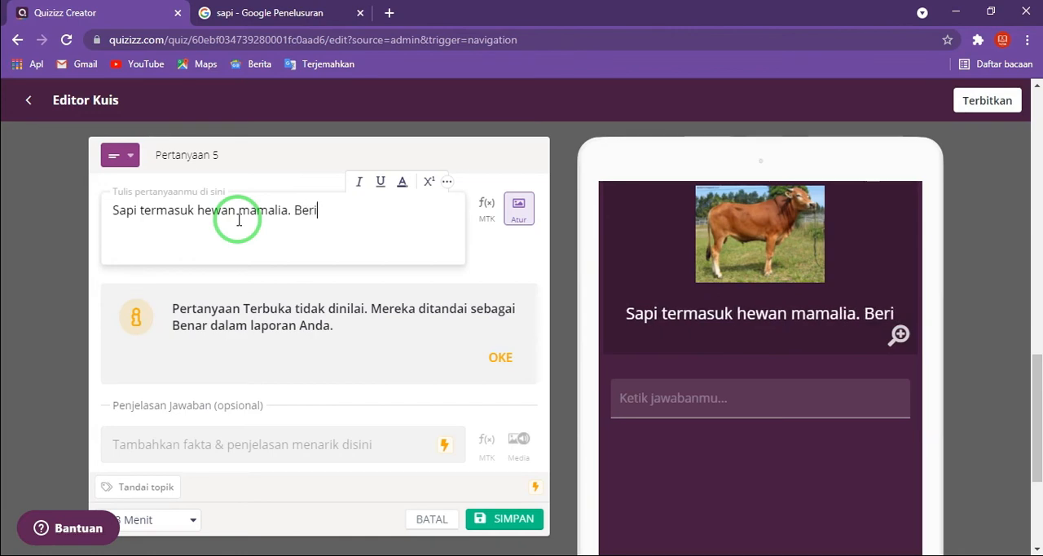
pyautogui.write('kan alasan')
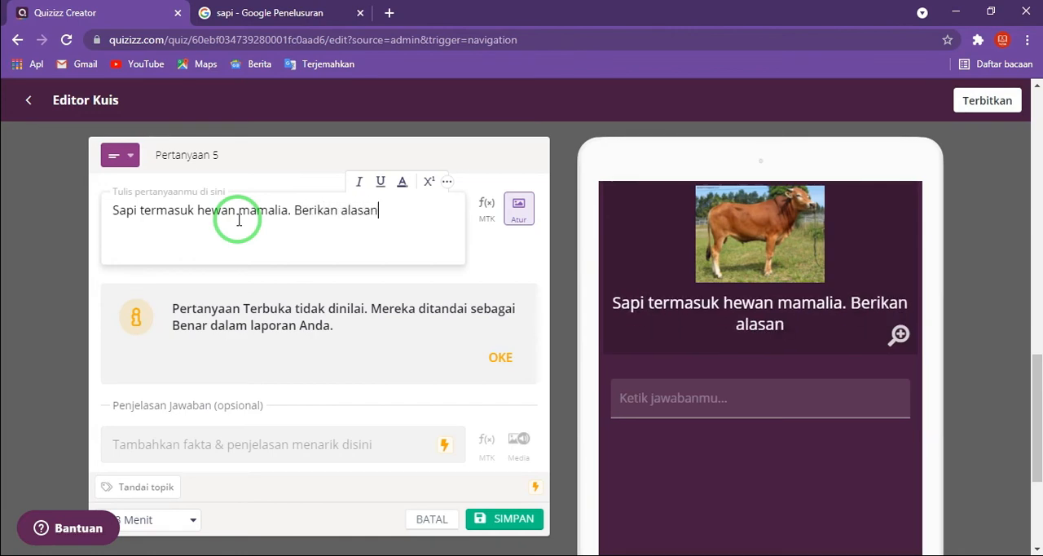
pyautogui.write('mu, em')
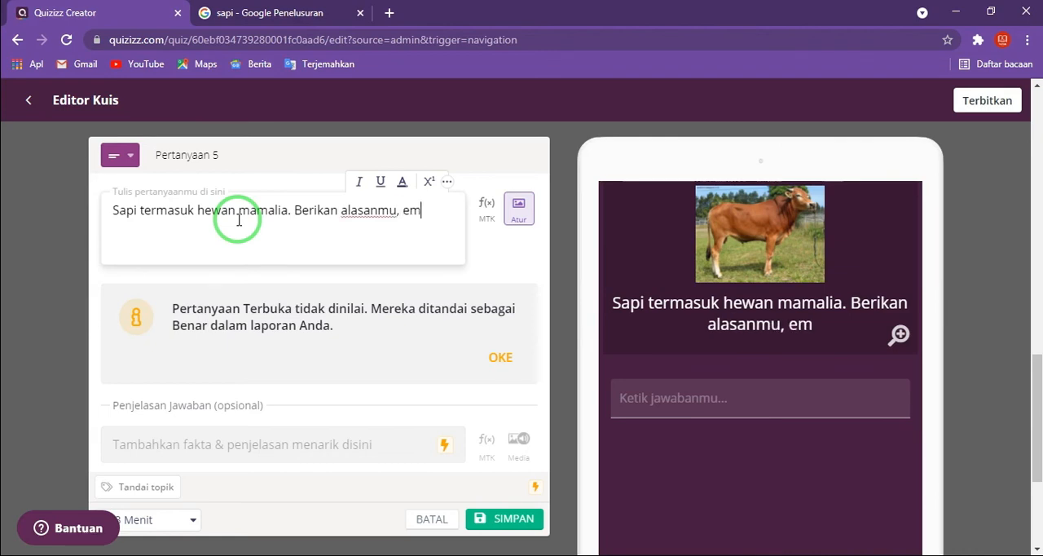
pyautogui.press('BackSpace')
pyautogui.press('BackSpace')
pyautogui.press('BackSpace')
pyautogui.press('BackSpace')
pyautogui.press('BackSpace')
pyautogui.write('menga')
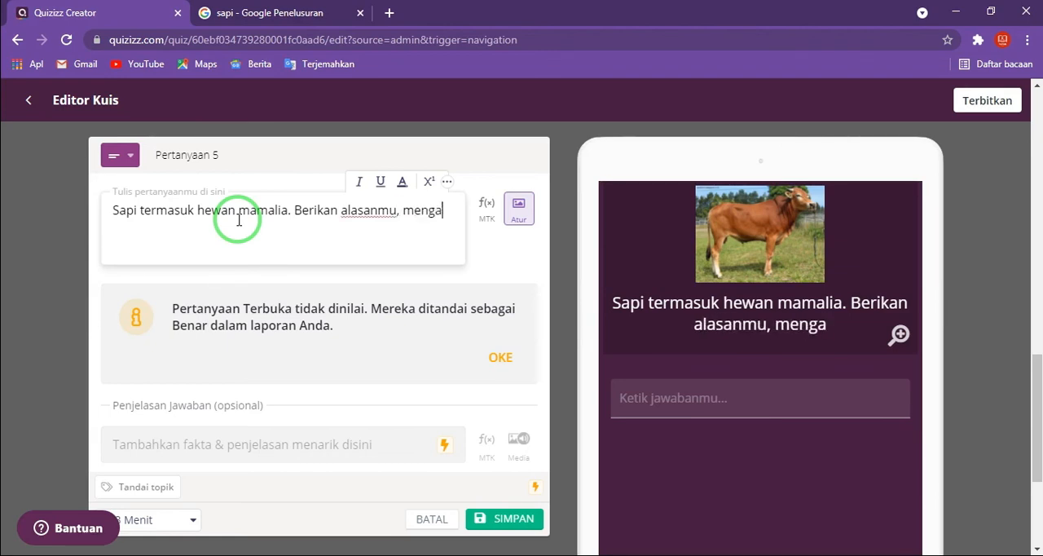
pyautogui.write('pa sapi d')
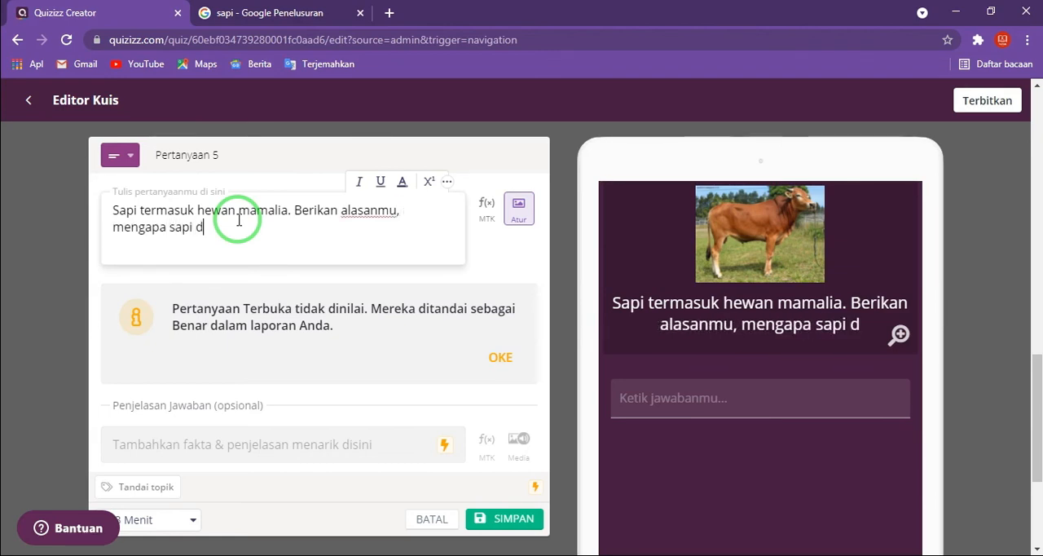
pyautogui.write('isebut dengan he')
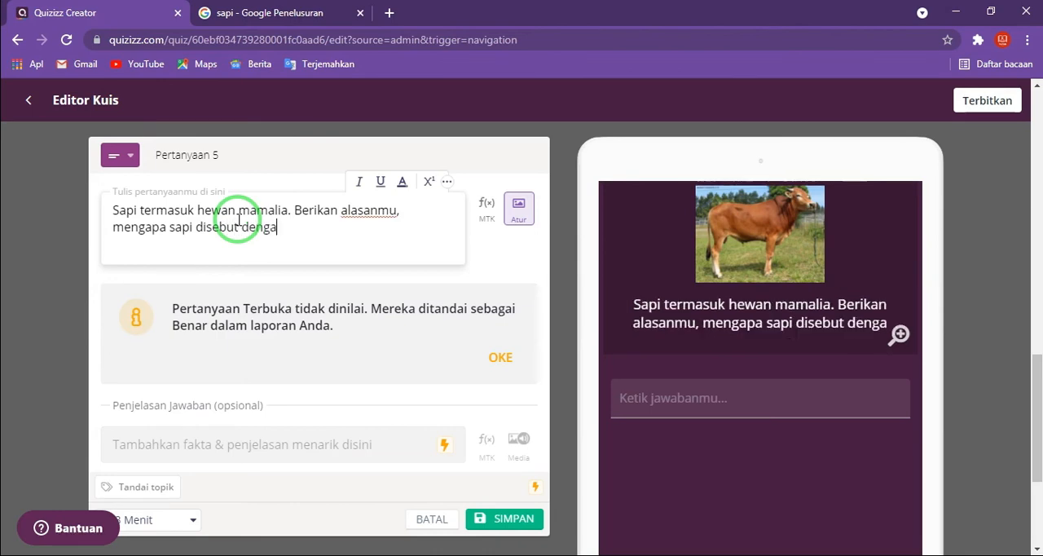
pyautogui.write('a m')
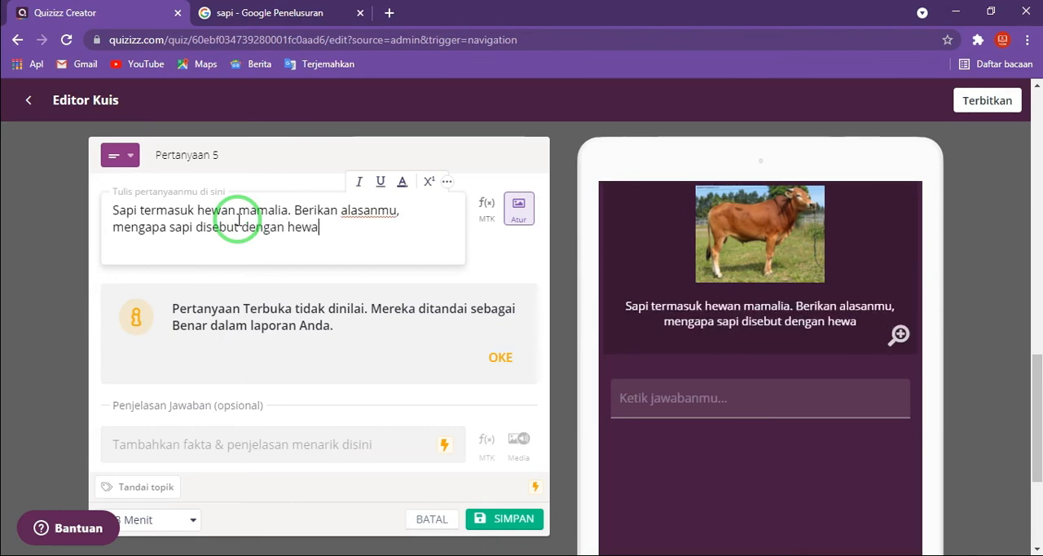
pyautogui.press('BackSpace')
pyautogui.press('BackSpace')
pyautogui.write('n mama')
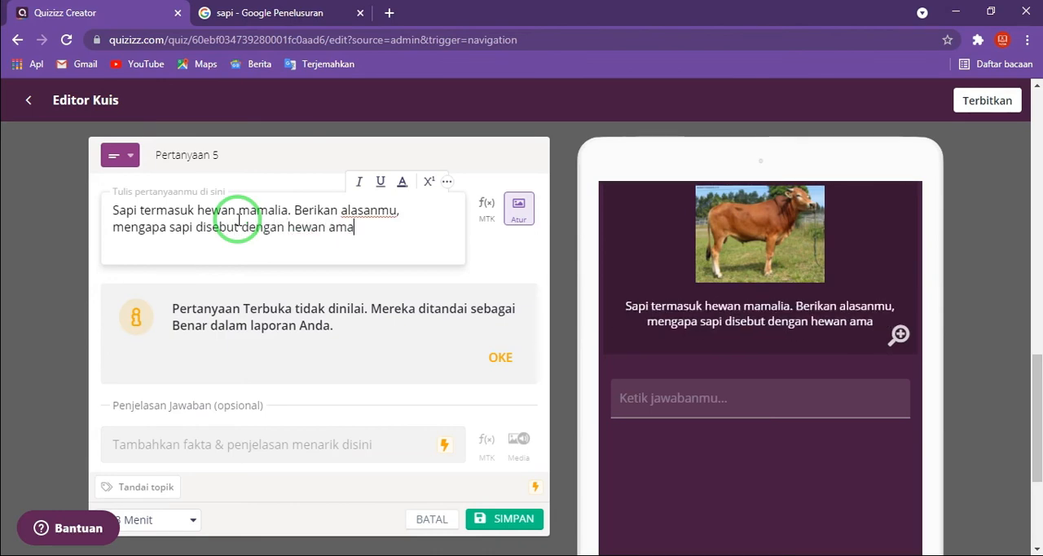
pyautogui.press('BackSpace')
pyautogui.press('BackSpace')
pyautogui.press('BackSpace')
pyautogui.write('mamalia?')
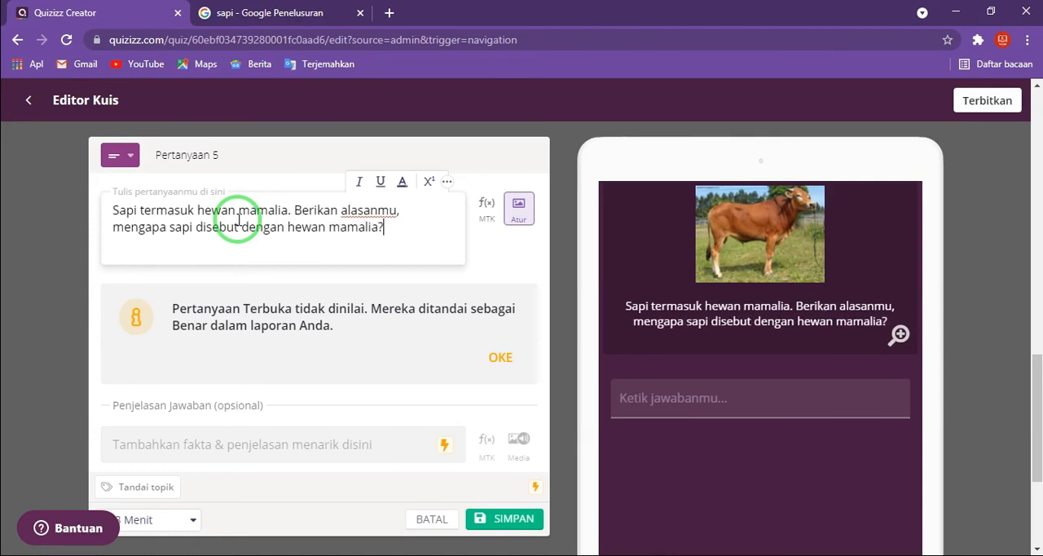
# - Review question 5's text and the time limit options available for it
pyautogui.scroll(-1, 361, 287)
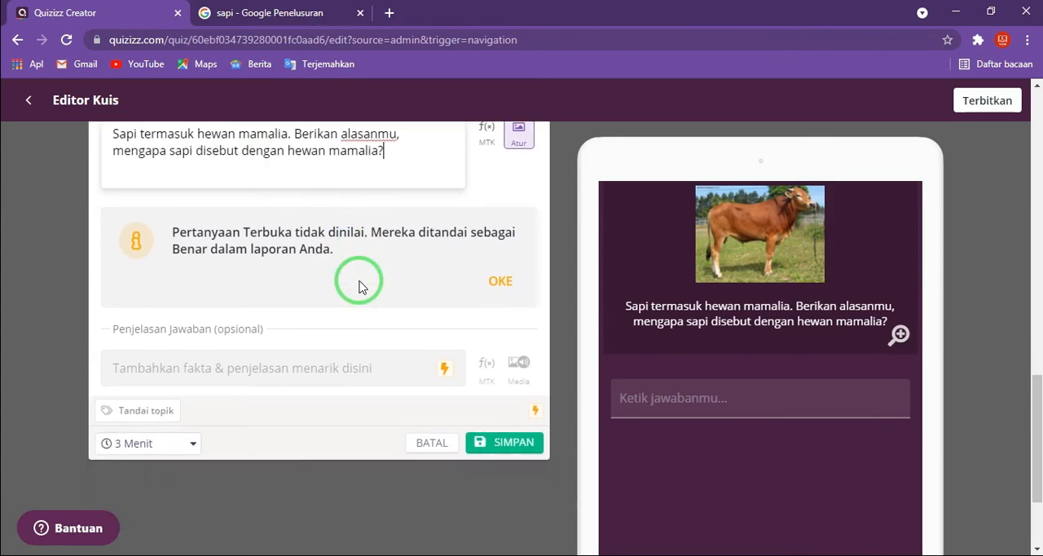
pyautogui.scroll(1, 361, 287)
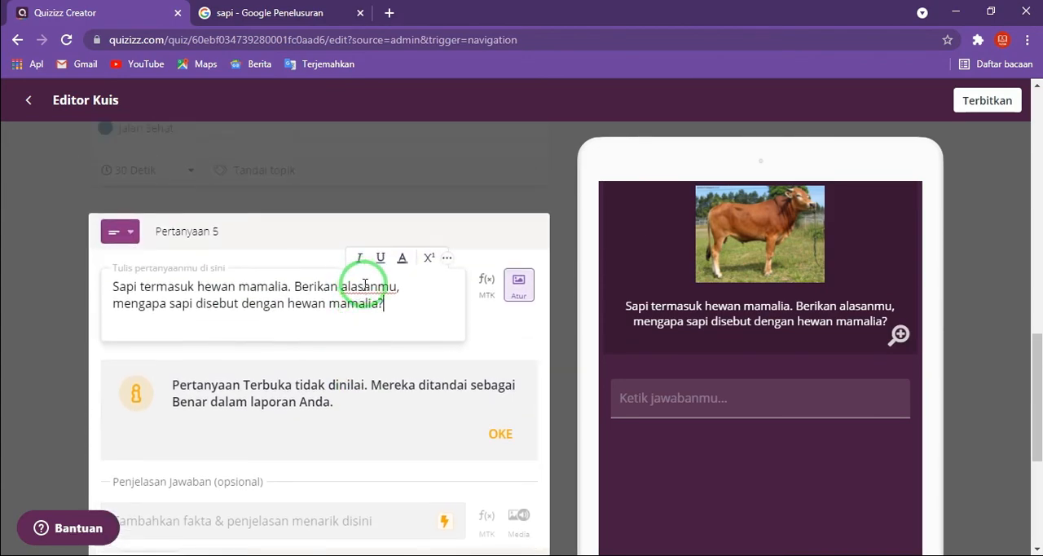
pyautogui.scroll(-1, 366, 303)
pyautogui.scroll(1, 366, 303)
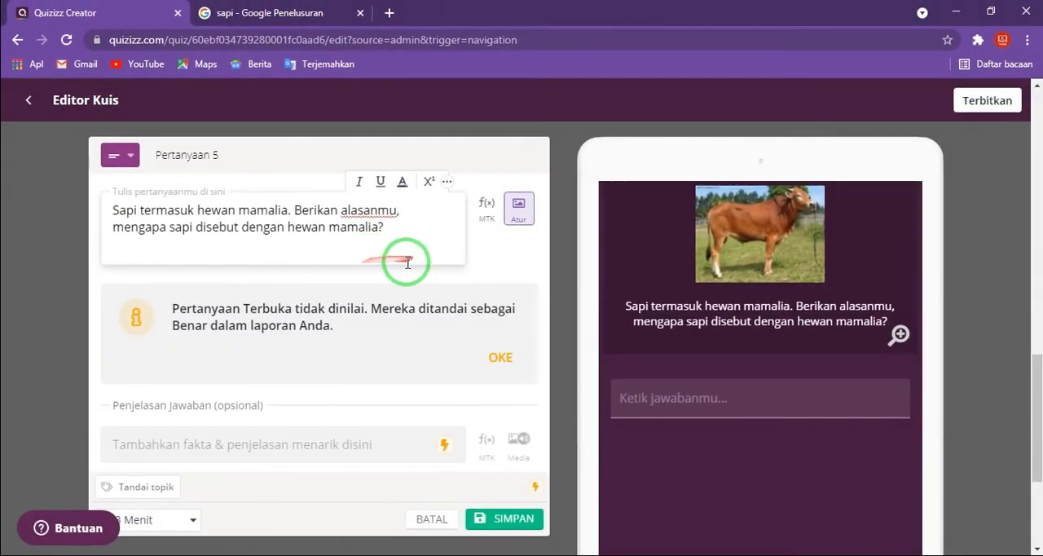
pyautogui.scroll(-1, 580, 188)
pyautogui.scroll(1, 407, 264)
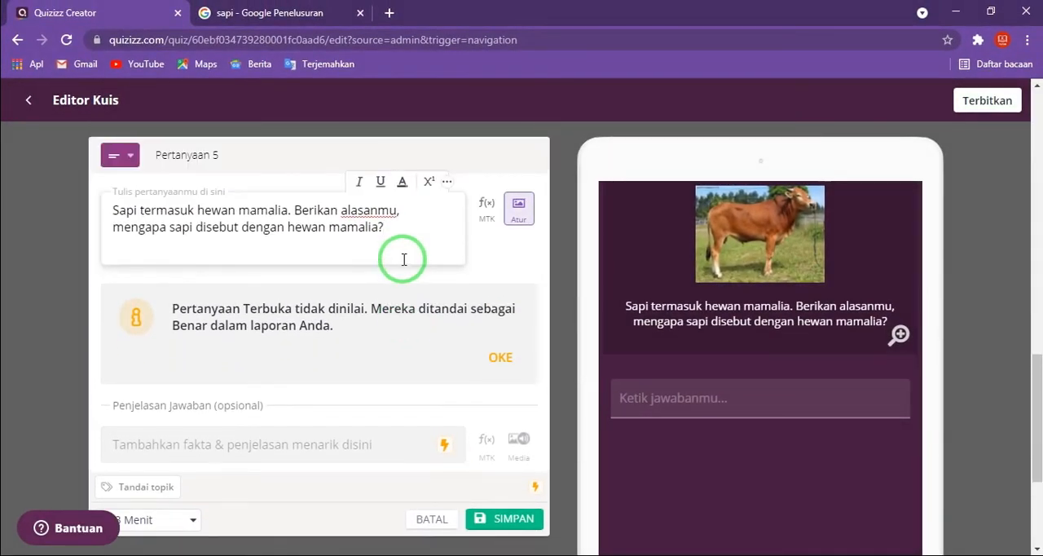
pyautogui.scroll(-1, 403, 312)
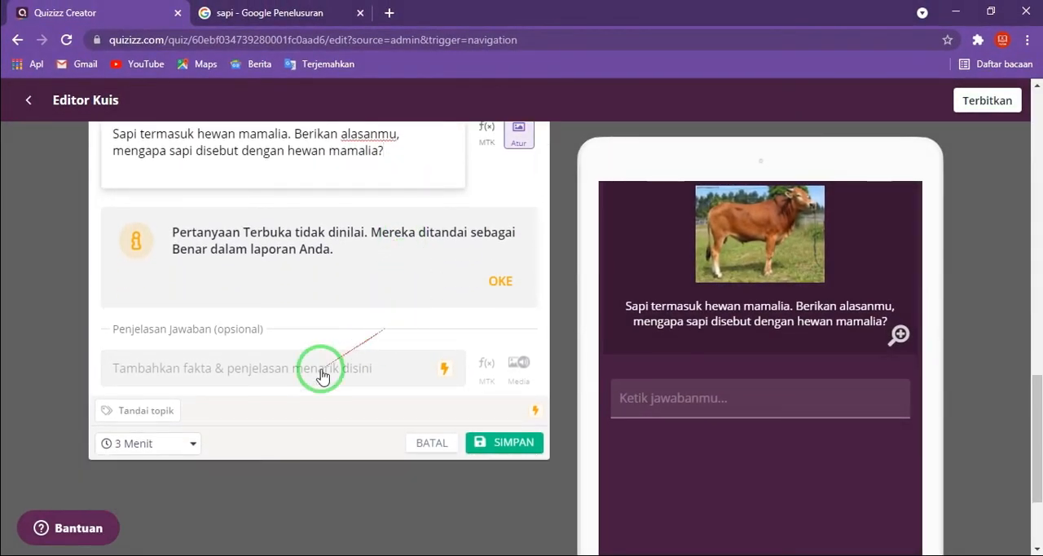
pyautogui.click(194, 444)
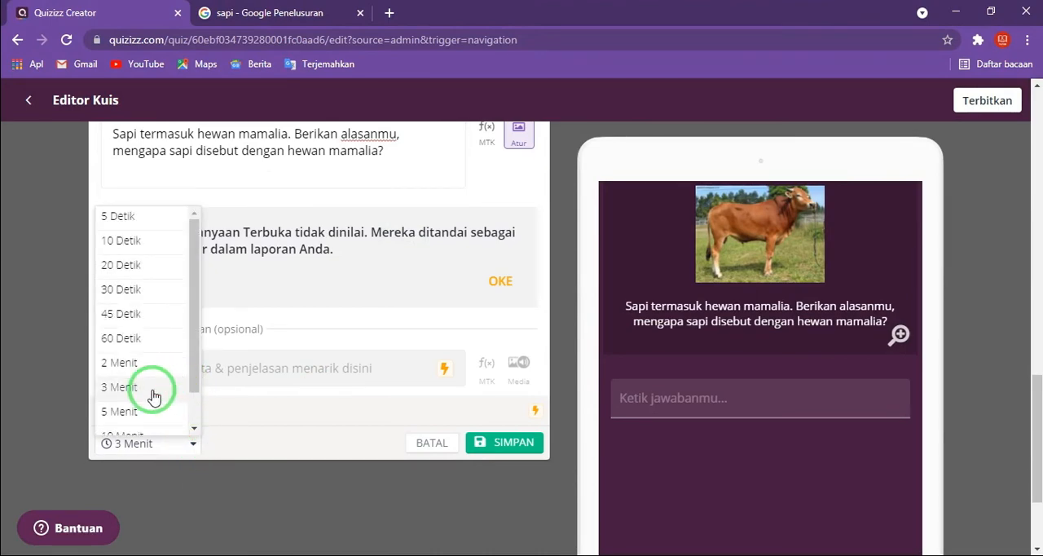
pyautogui.click(197, 445)
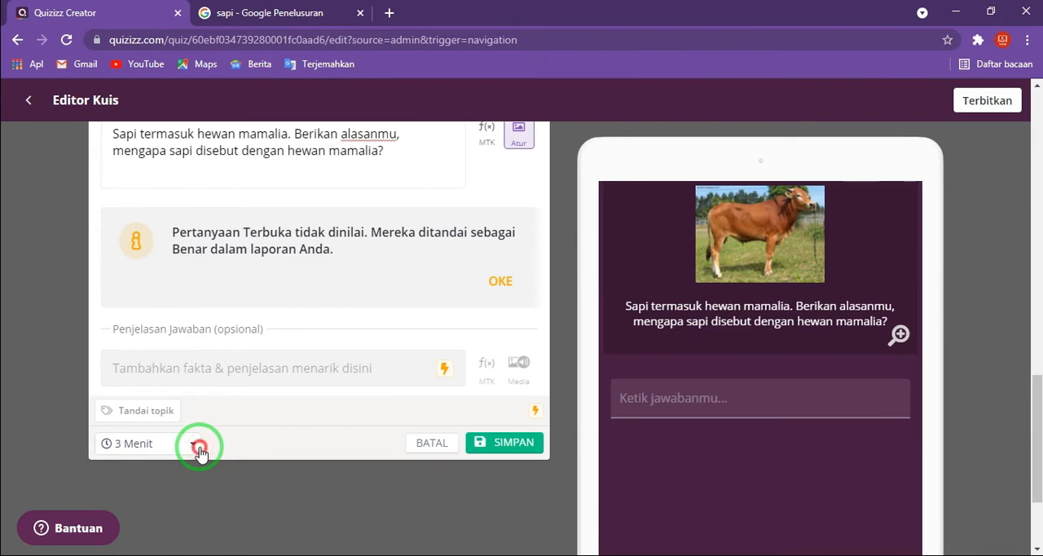
pyautogui.click(198, 447)
pyautogui.scroll(-2, 142, 375)
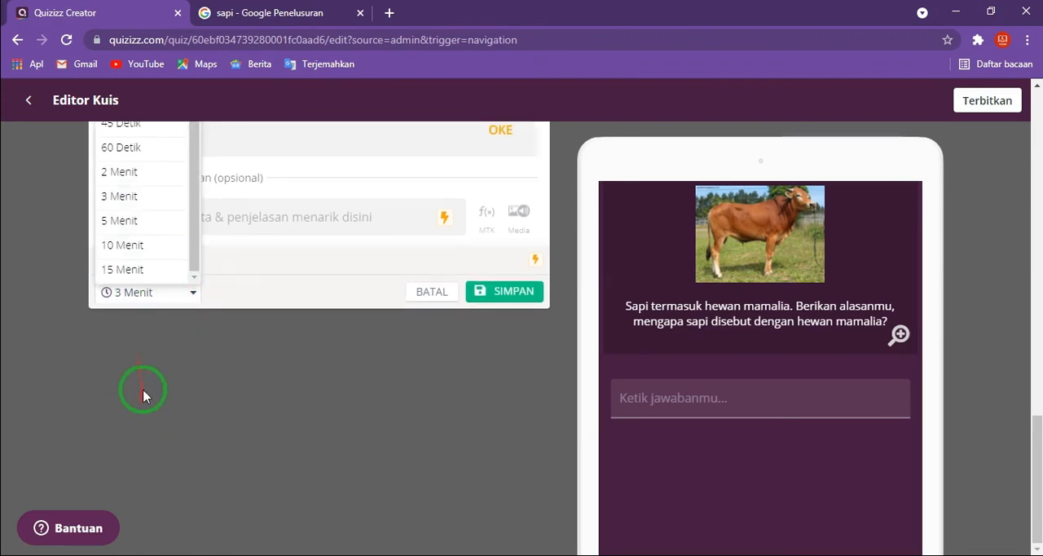
pyautogui.click(196, 286)
pyautogui.scroll(3, 216, 293)
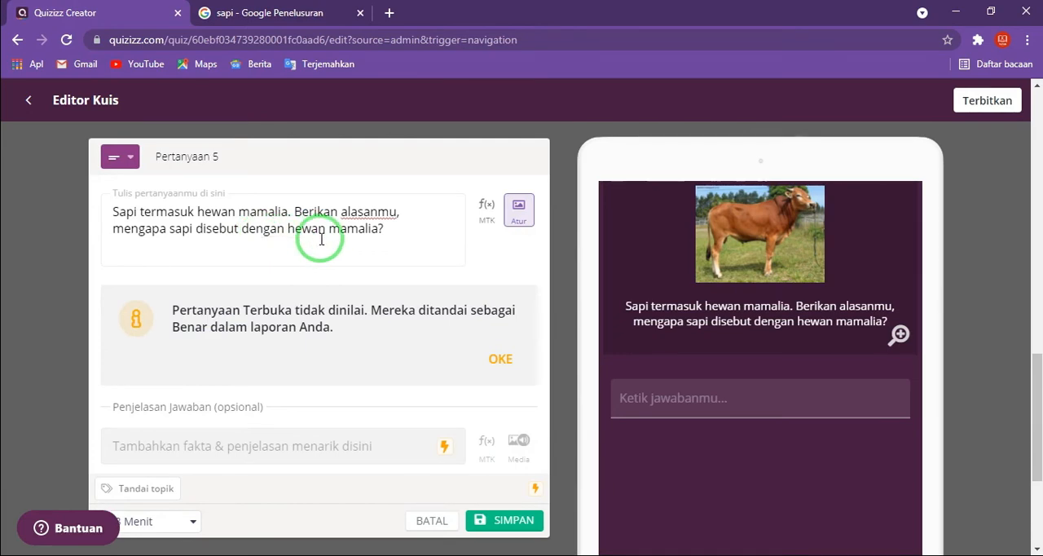
# - Save question 5 and look over the list of questions in the quiz
pyautogui.scroll(-1, 407, 272)
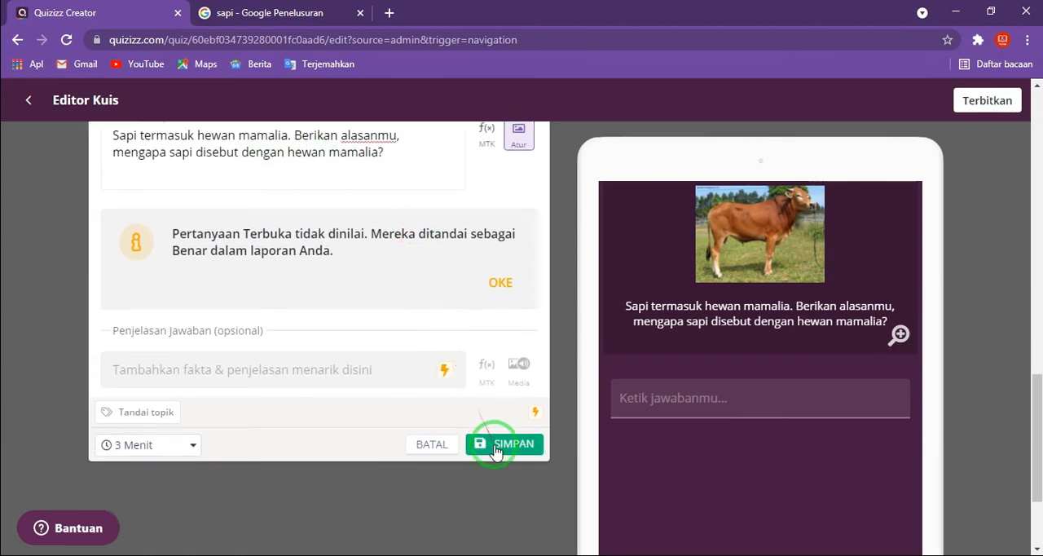
pyautogui.click(499, 444)
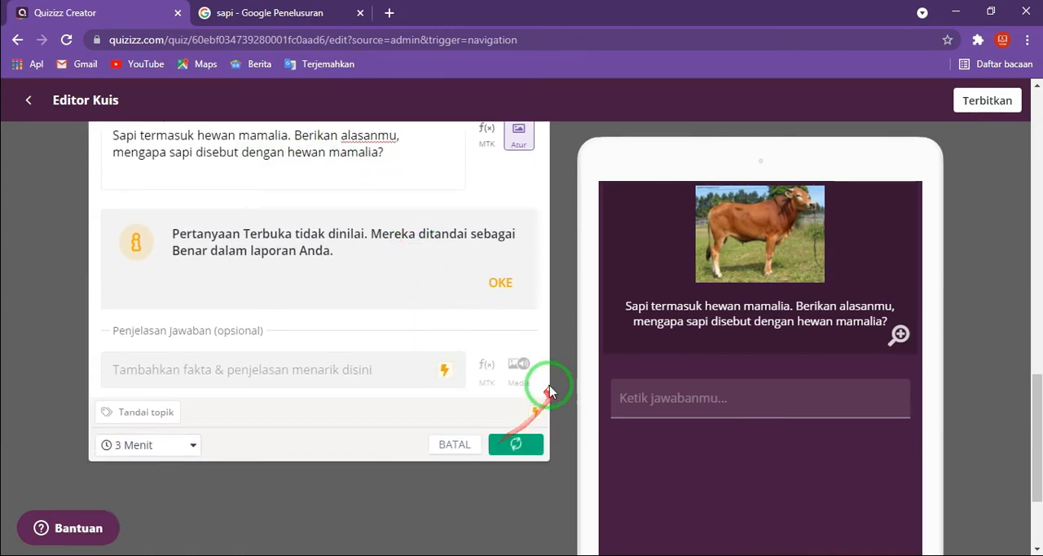
pyautogui.scroll(5, 535, 380)
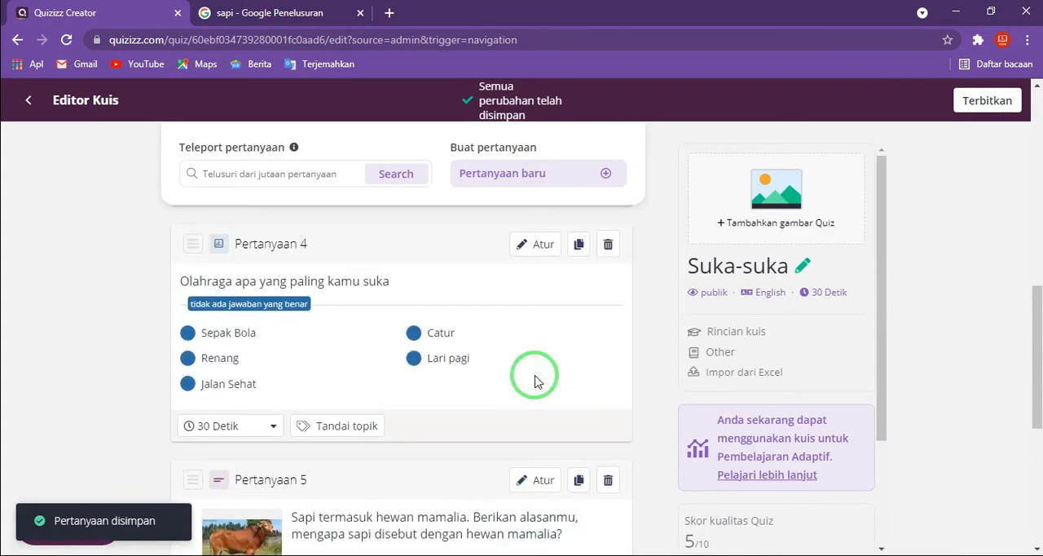
pyautogui.scroll(8, 535, 380)
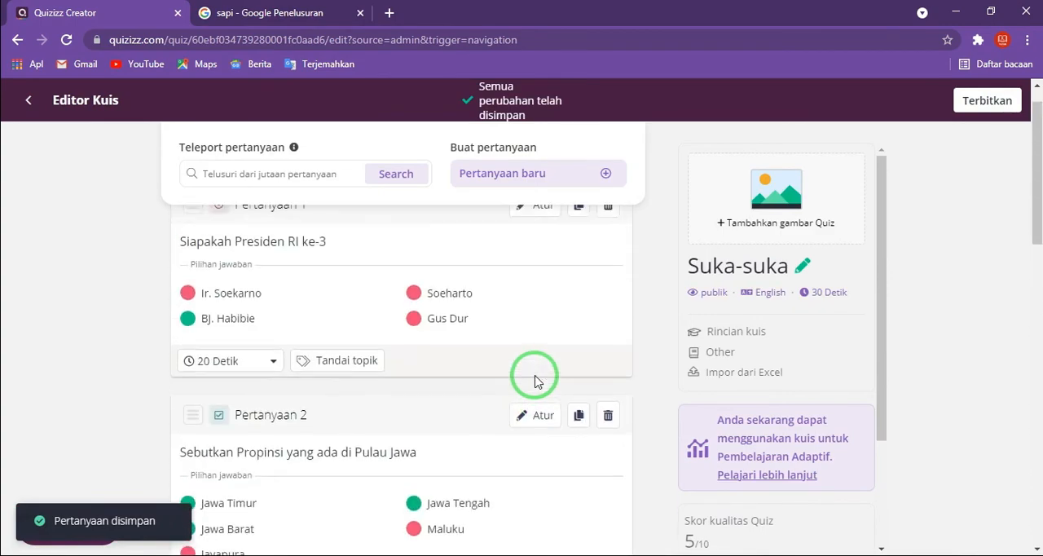
pyautogui.scroll(-7, 435, 333)
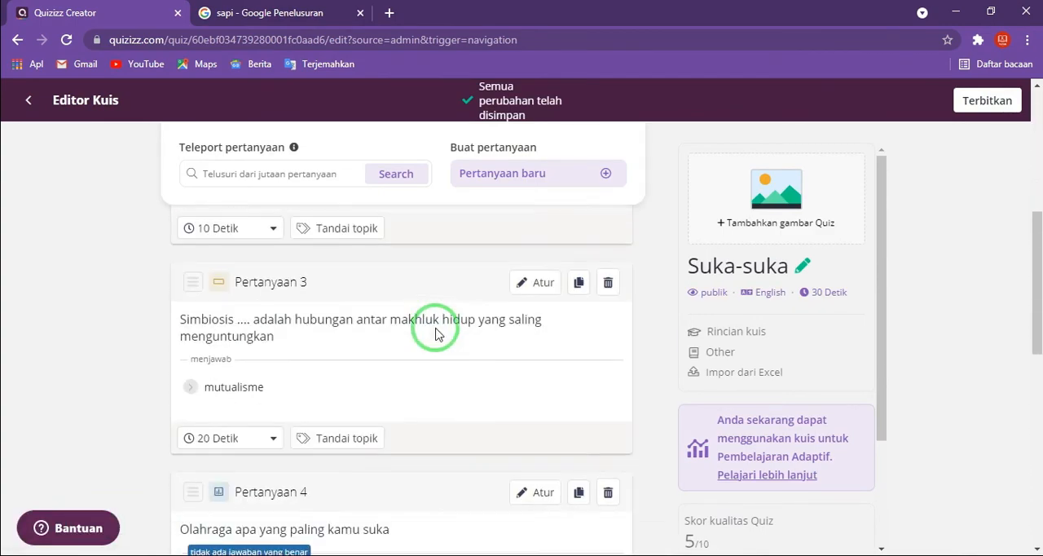
pyautogui.scroll(-2, 436, 329)
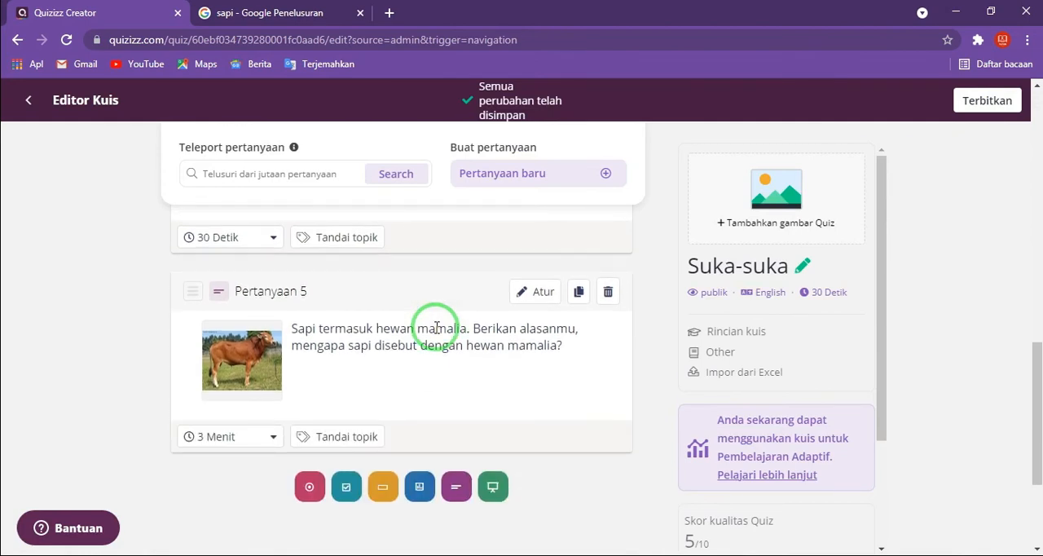
pyautogui.scroll(3, 437, 328)
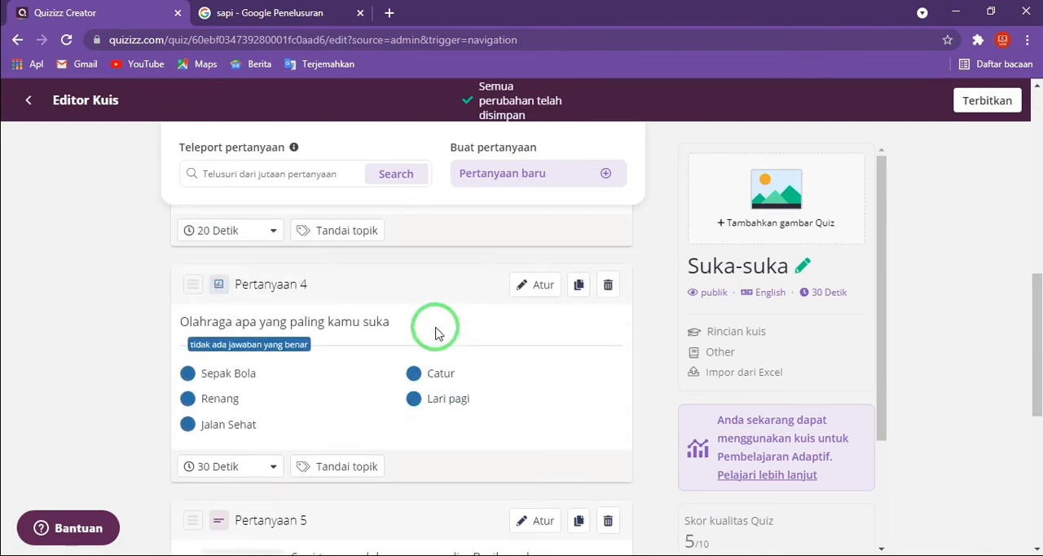
pyautogui.moveTo(461, 326)
pyautogui.mouseDown()
pyautogui.moveTo(495, 324)
pyautogui.moveTo(563, 232)
pyautogui.moveTo(444, 295)
pyautogui.mouseUp()
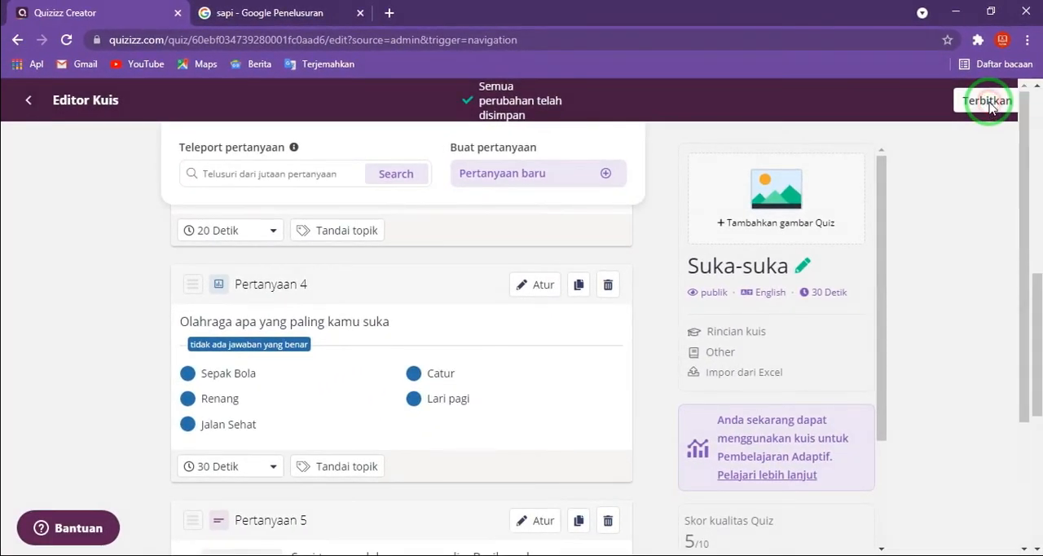
# - Start publishing the quiz, setting its language to Indonesian and its starting class level to Professional Development
pyautogui.click(937, 212)
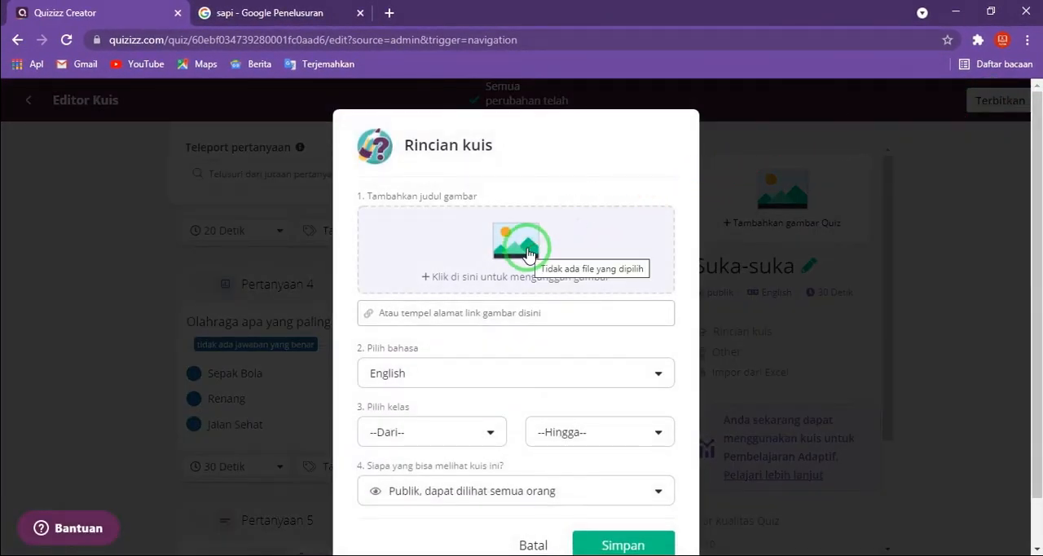
pyautogui.scroll(-1, 528, 254)
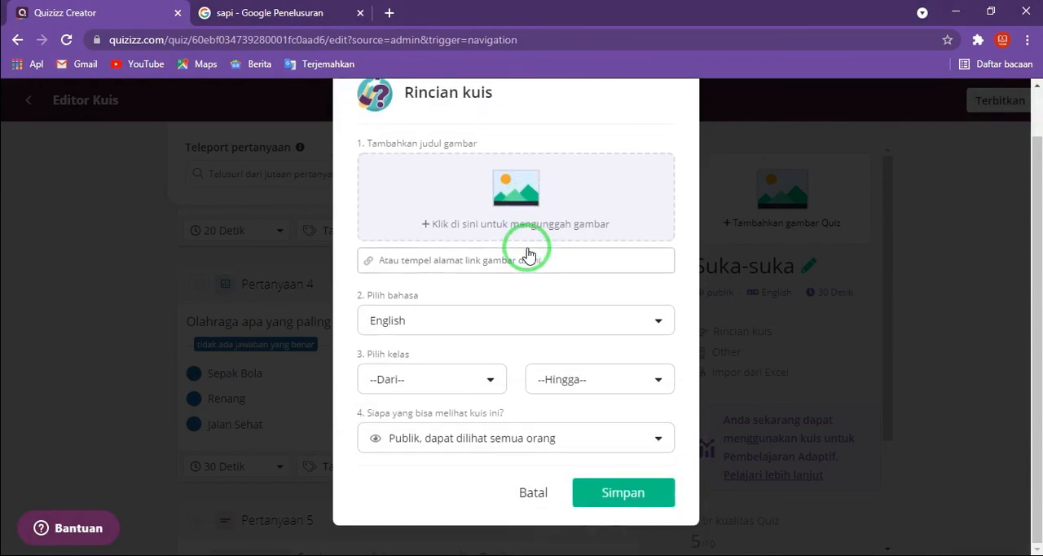
pyautogui.click(496, 319)
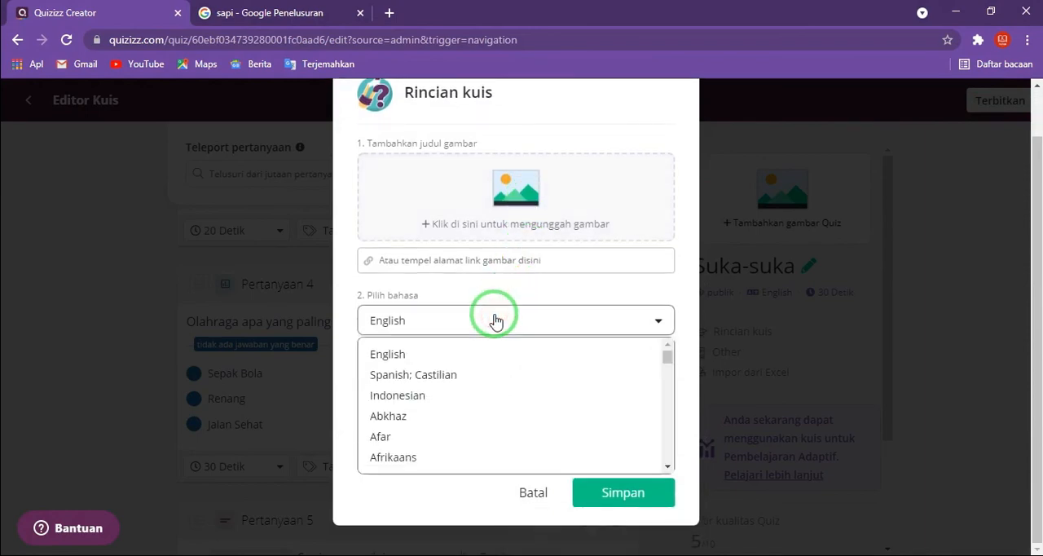
pyautogui.click(449, 395)
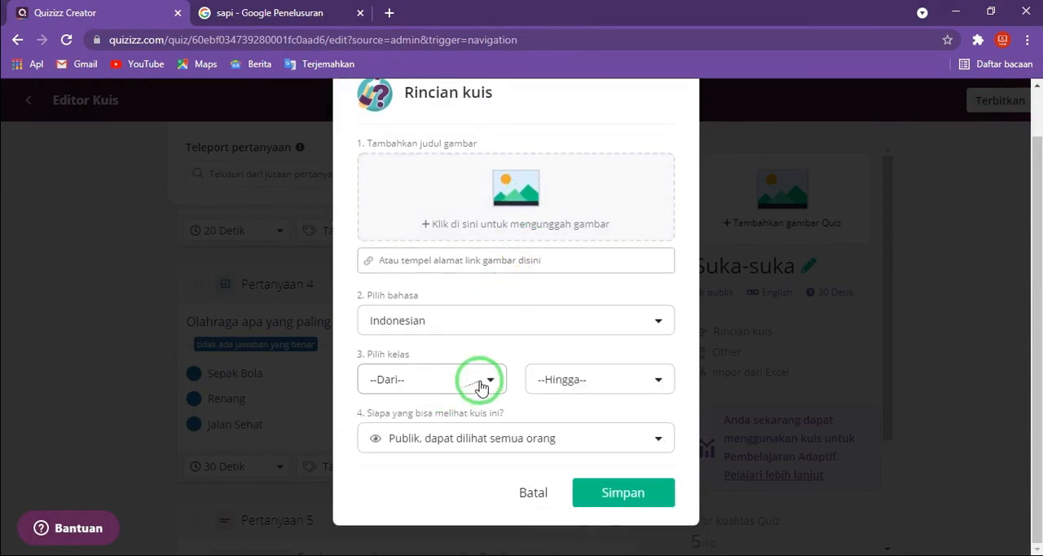
pyautogui.click(483, 378)
pyautogui.scroll(-5, 444, 427)
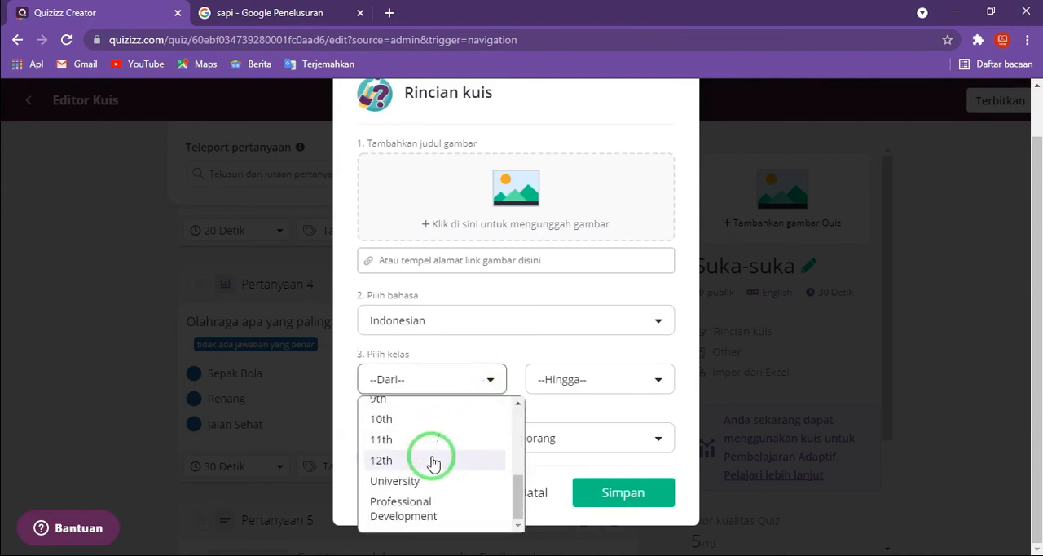
pyautogui.click(416, 513)
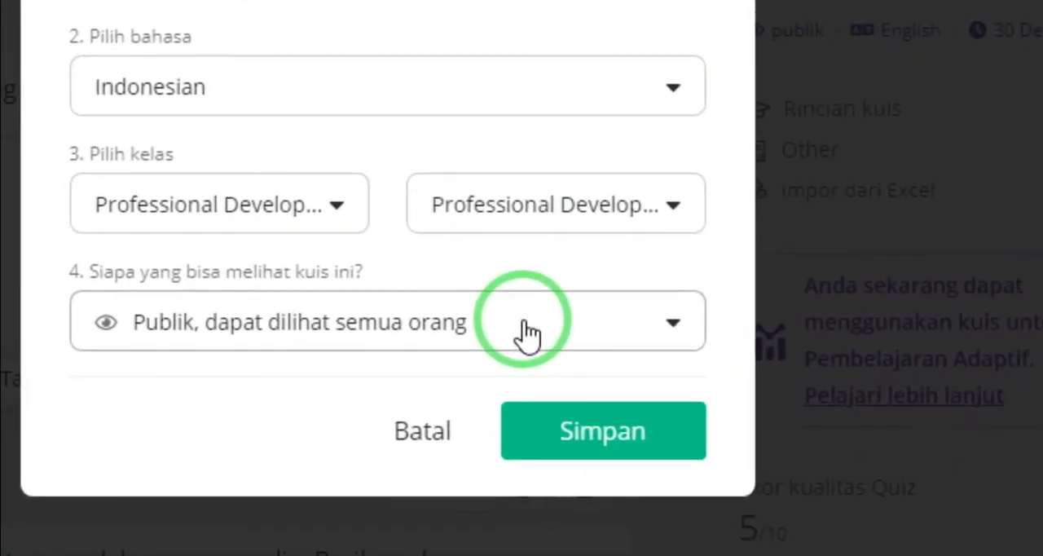
# - Open the advanced options for who can see the quiz and examine the link sharing and invitation settings
pyautogui.click(526, 333)
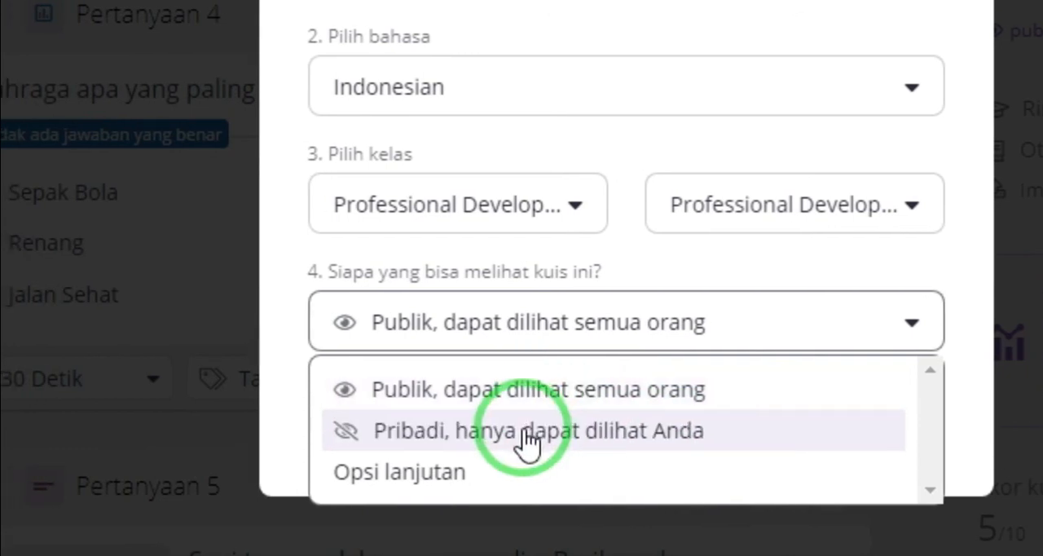
pyautogui.click(440, 475)
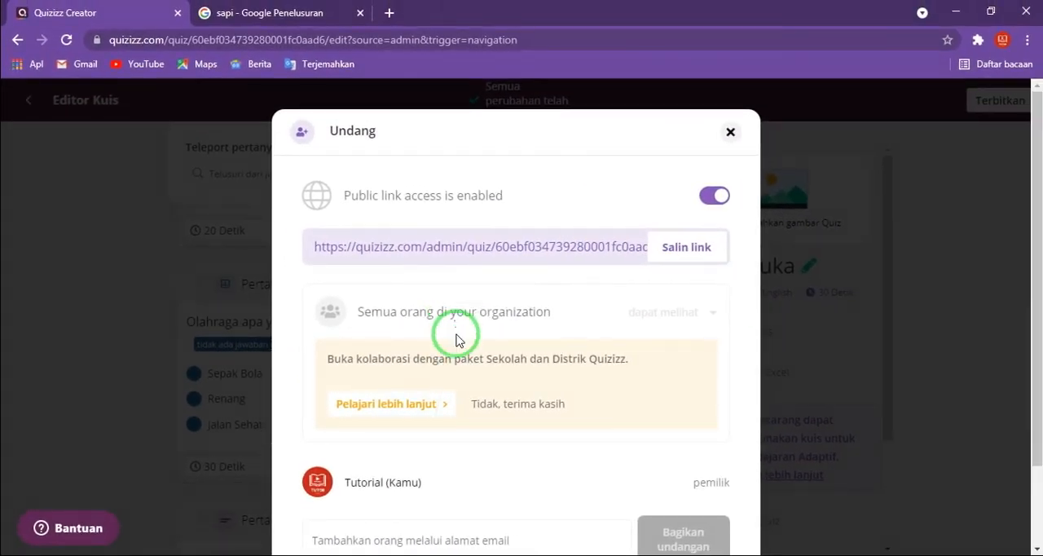
pyautogui.scroll(-2, 456, 338)
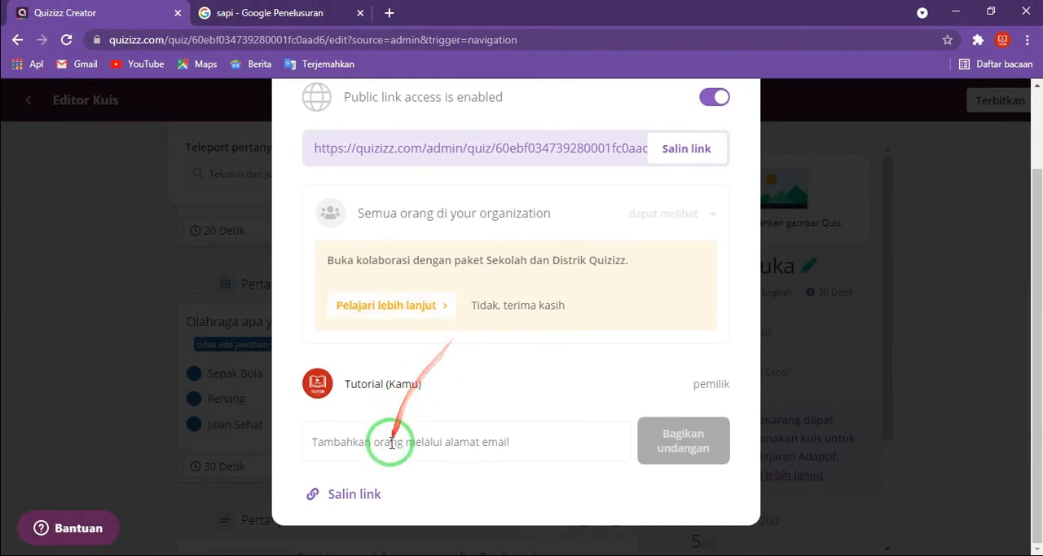
# - Look over the email invitation field, close the sharing settings without inviting anyone, and save the quiz details
pyautogui.click(391, 441)
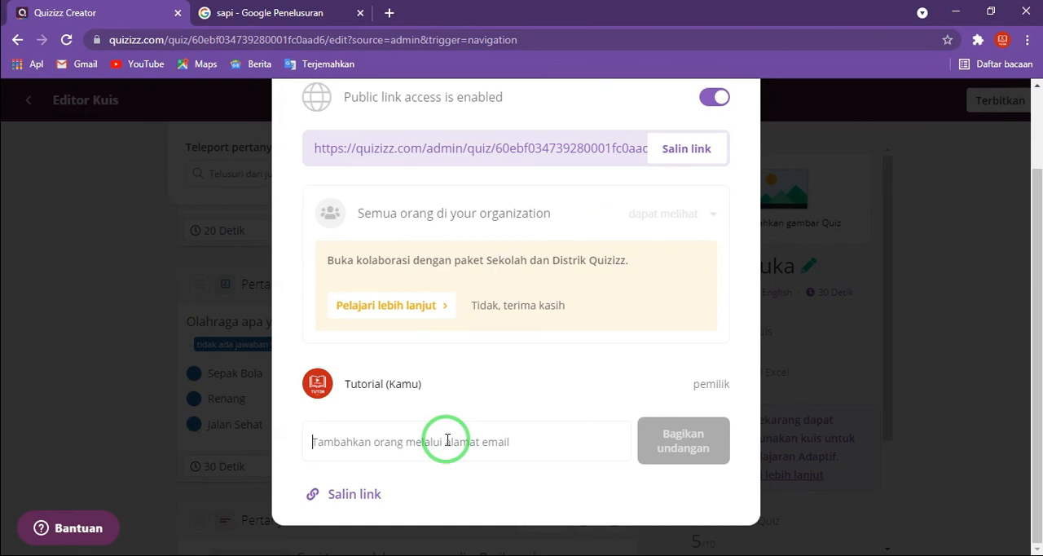
pyautogui.scroll(2, 487, 316)
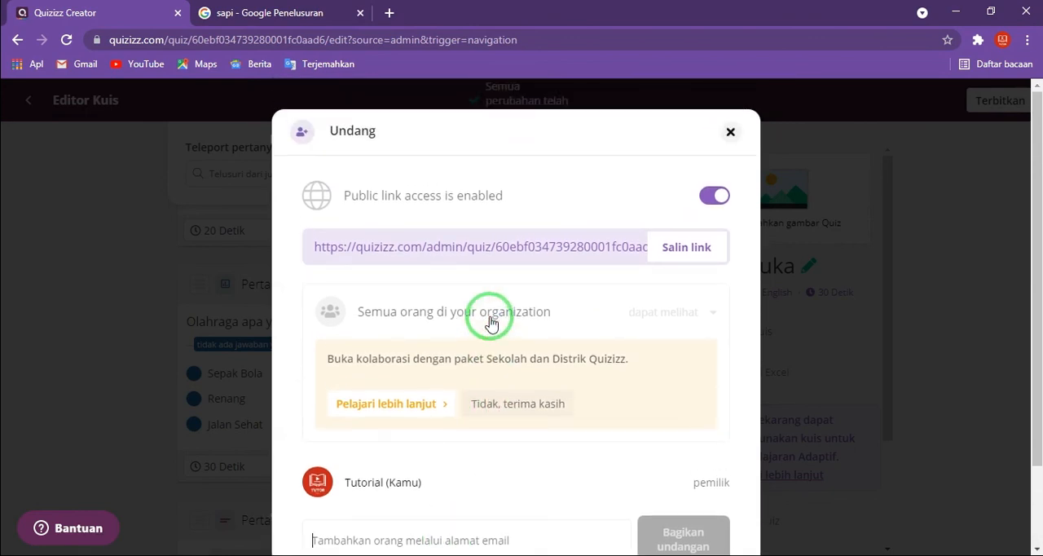
pyautogui.scroll(-2, 489, 319)
pyautogui.scroll(2, 530, 318)
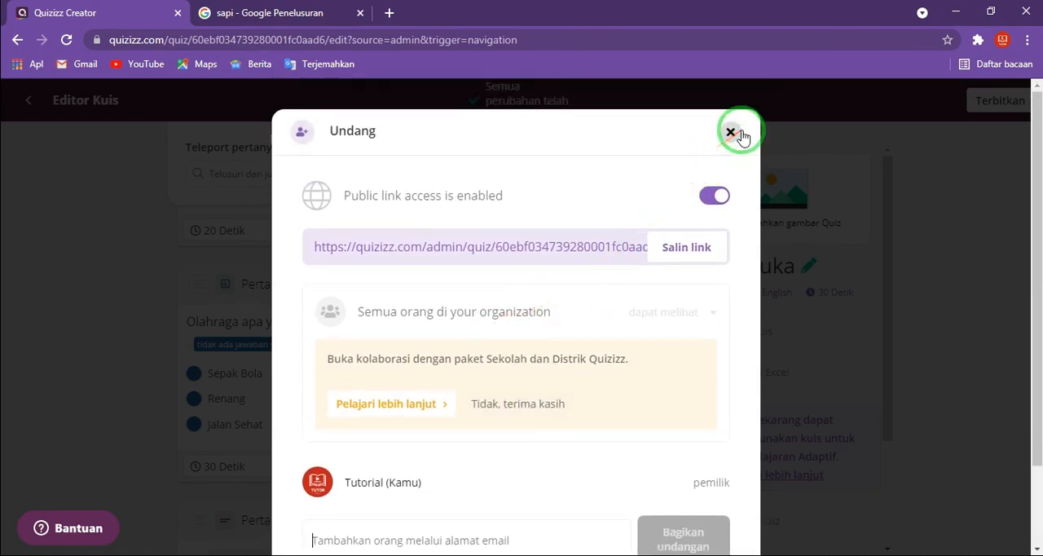
pyautogui.click(730, 133)
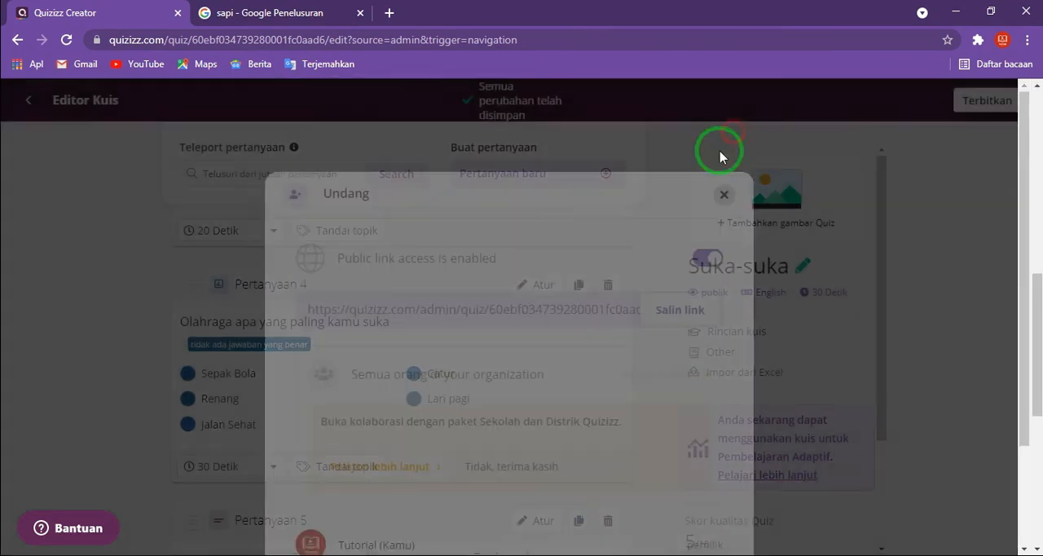
pyautogui.scroll(-1, 519, 350)
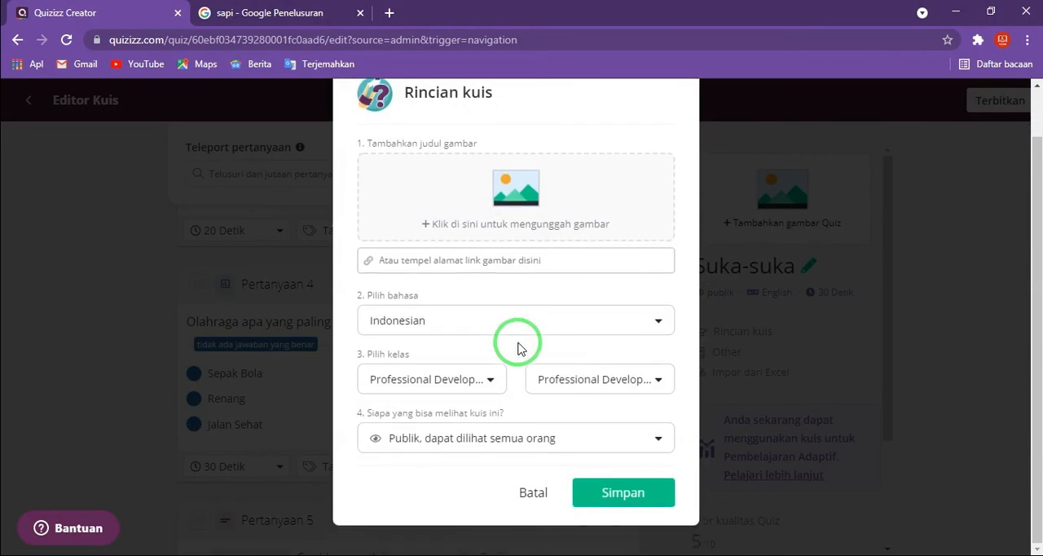
pyautogui.click(605, 492)
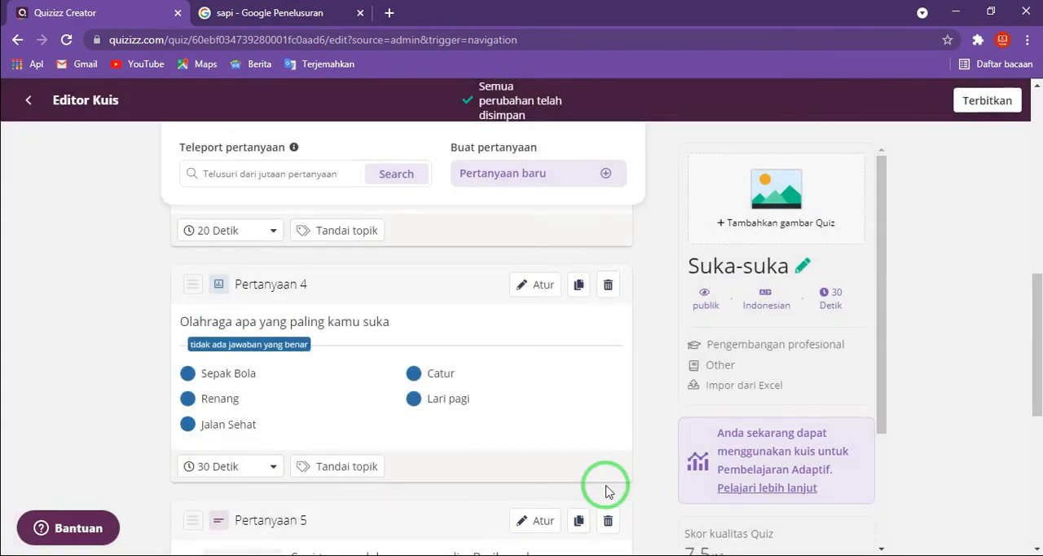